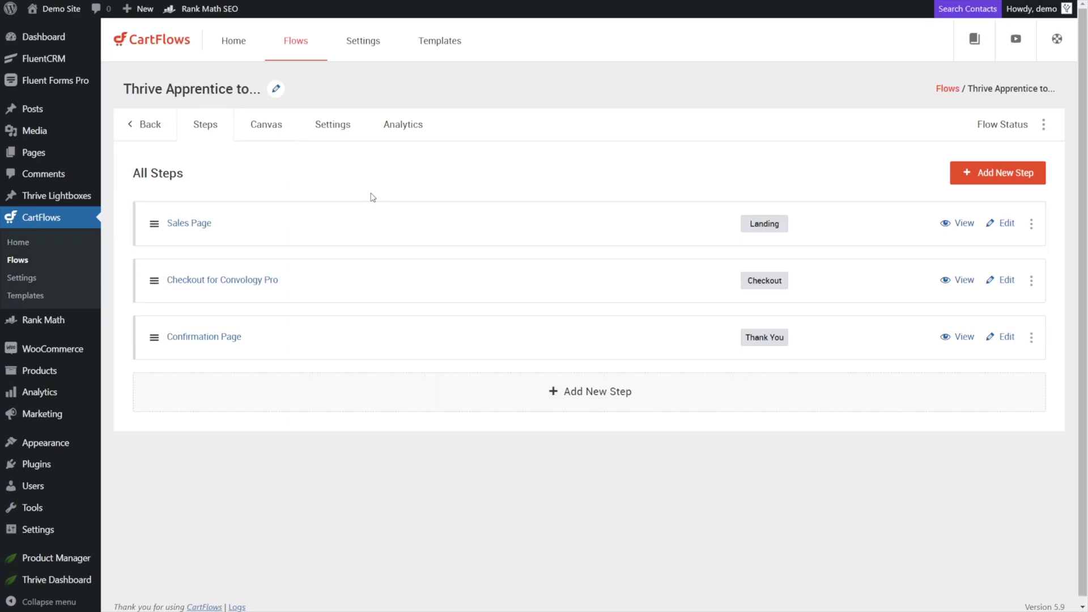
# Pan around the flow diagram on the Canvas, then open the Checkout step's settings.
pyautogui.click(274, 130)
pyautogui.moveTo(486, 340); pyautogui.dragTo(430, 202)
pyautogui.scroll(-1, 798, 165)
pyautogui.scroll(-1, 798, 165)
pyautogui.moveTo(871, 226); pyautogui.dragTo(908, 296)
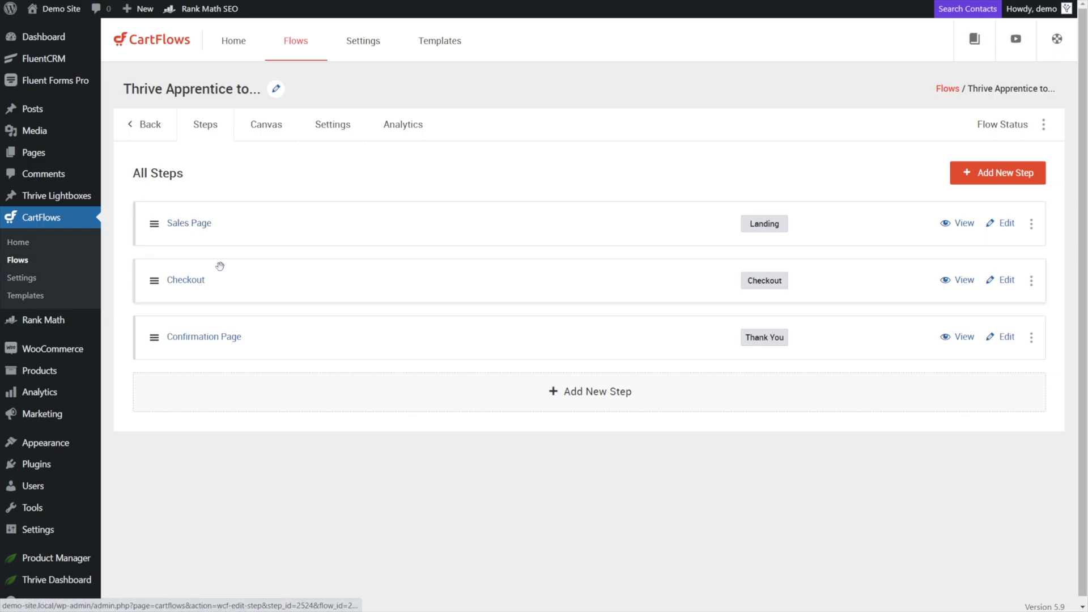
pyautogui.click(198, 280)
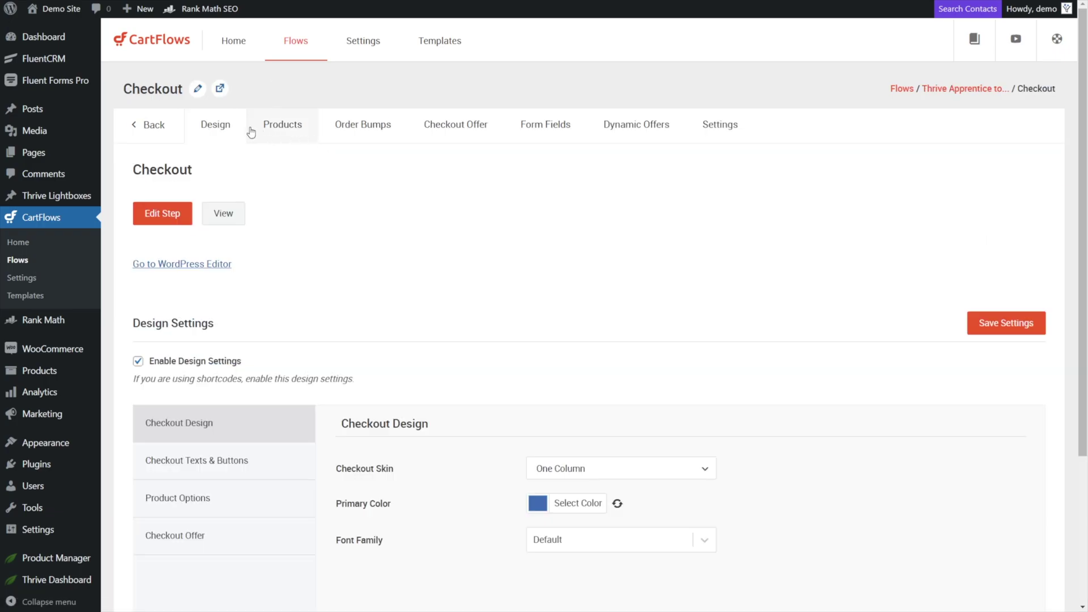
# Create a Checkout order bump titled 'Convology Pro Membership Offer' and open its settings.
pyautogui.click(286, 133)
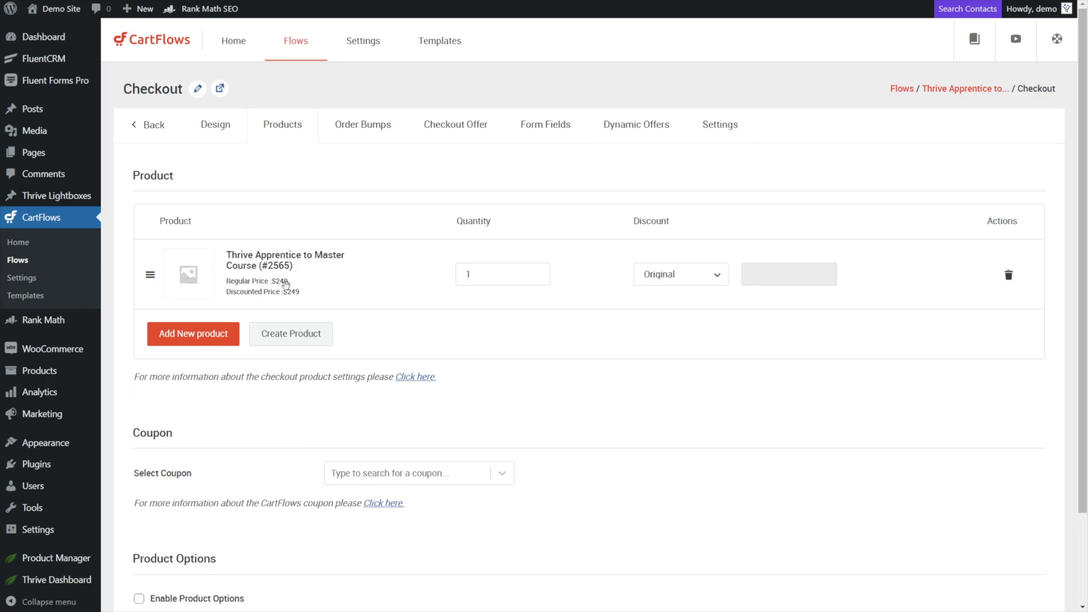
pyautogui.click(366, 124)
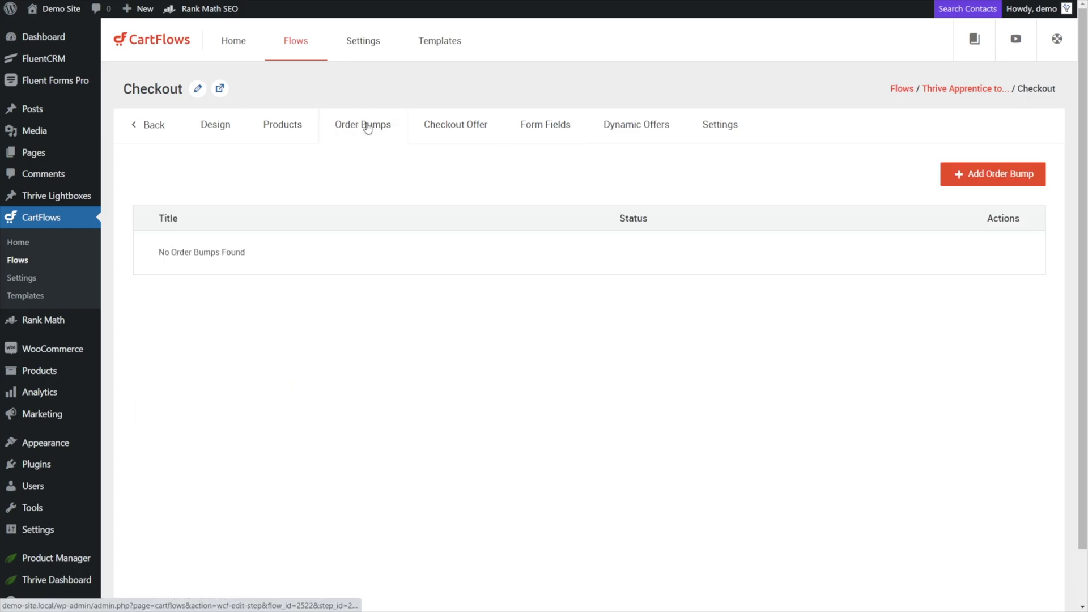
pyautogui.click(961, 175)
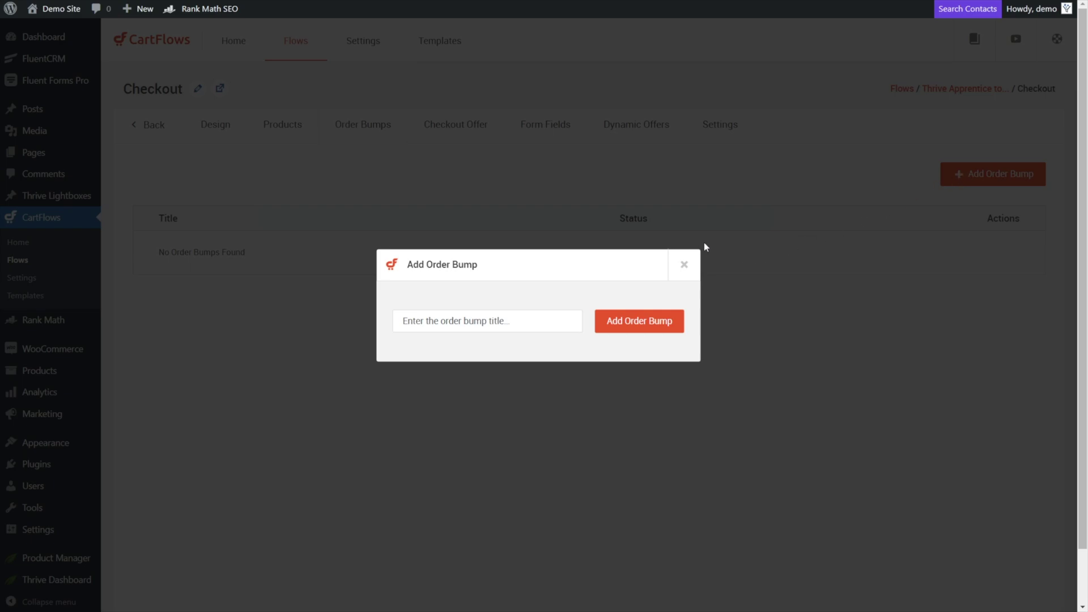
pyautogui.click(474, 323)
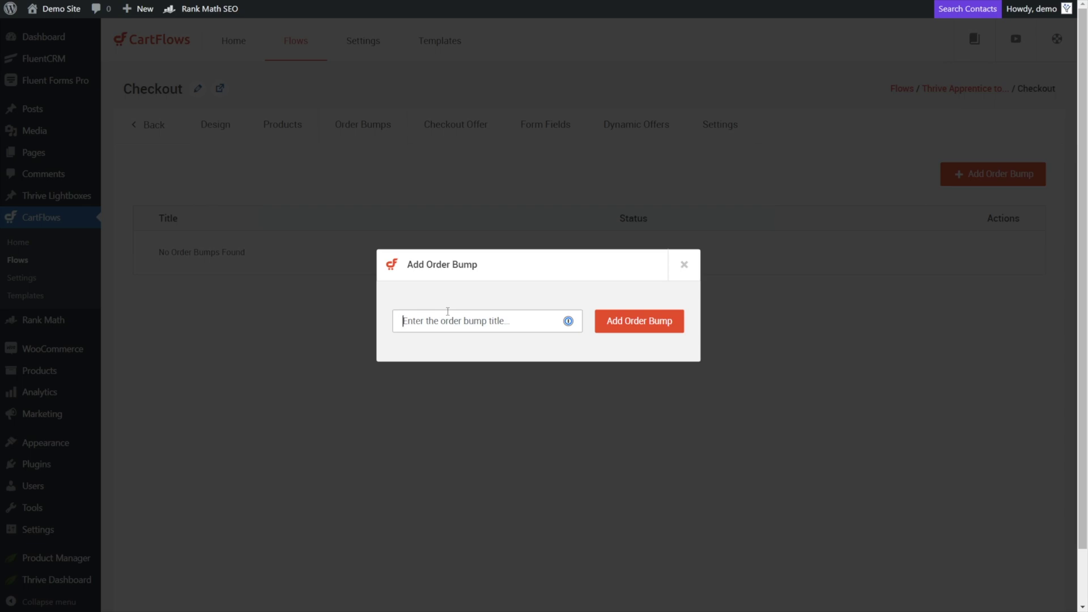
pyautogui.write('Convolog')
pyautogui.write('y Pro Membership O')
pyautogui.press('BackSpace')
pyautogui.write('Membership Offer')
pyautogui.click(666, 317)
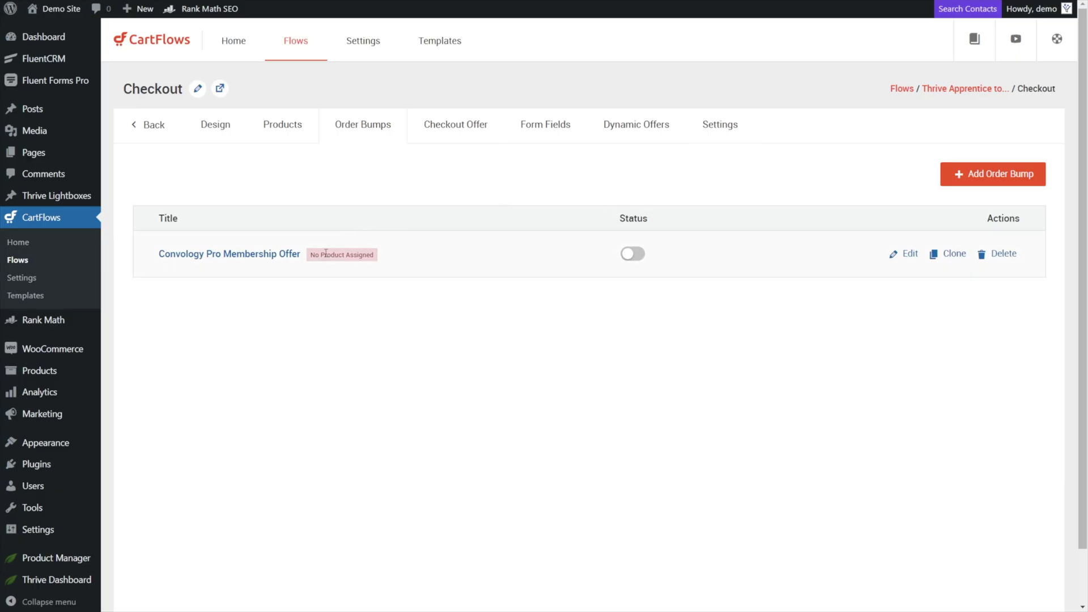
pyautogui.click(276, 254)
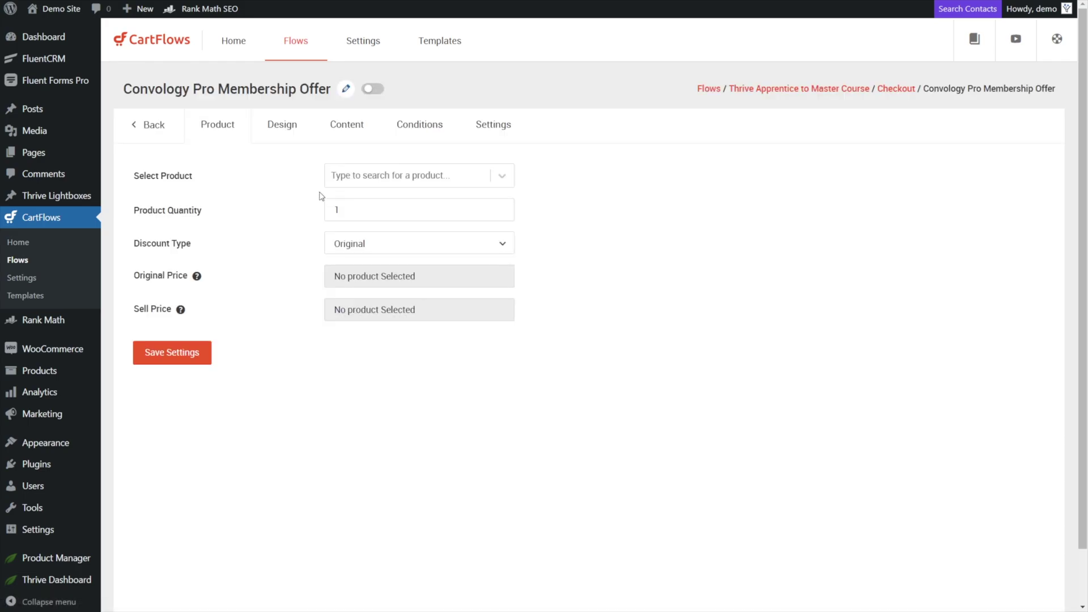
# Select Convology Pro Membership (quantity 1, price 999) as the bump's product and save.
pyautogui.click(449, 181)
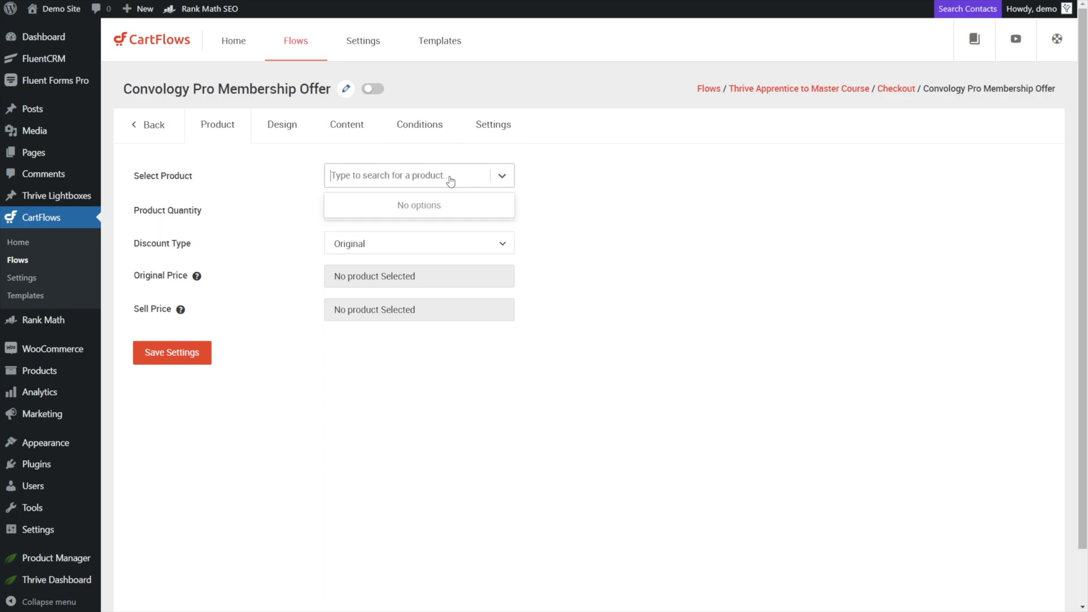
pyautogui.write('convology pro')
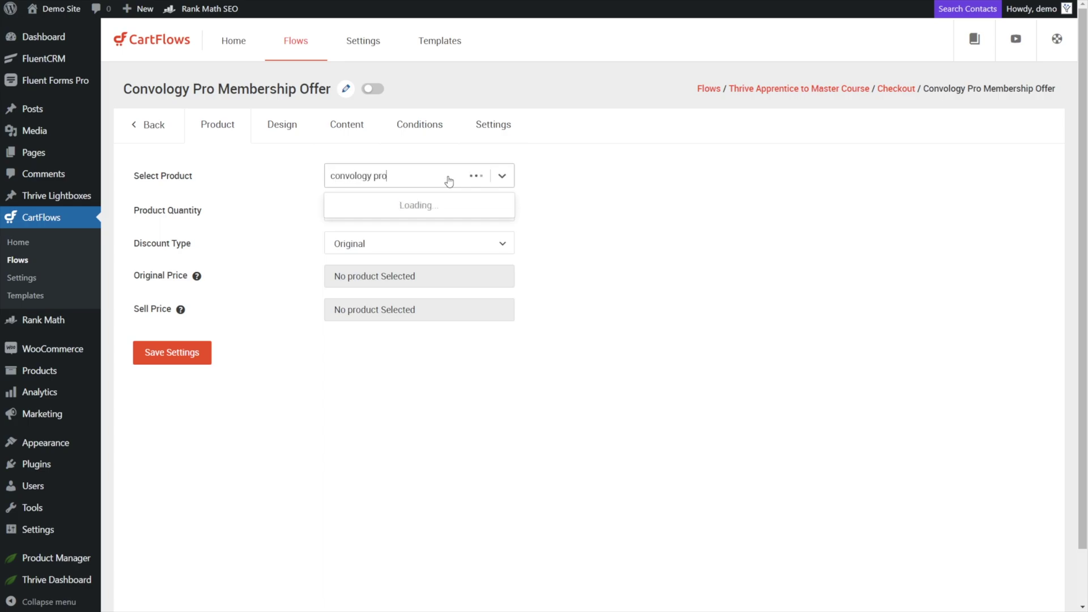
pyautogui.click(356, 214)
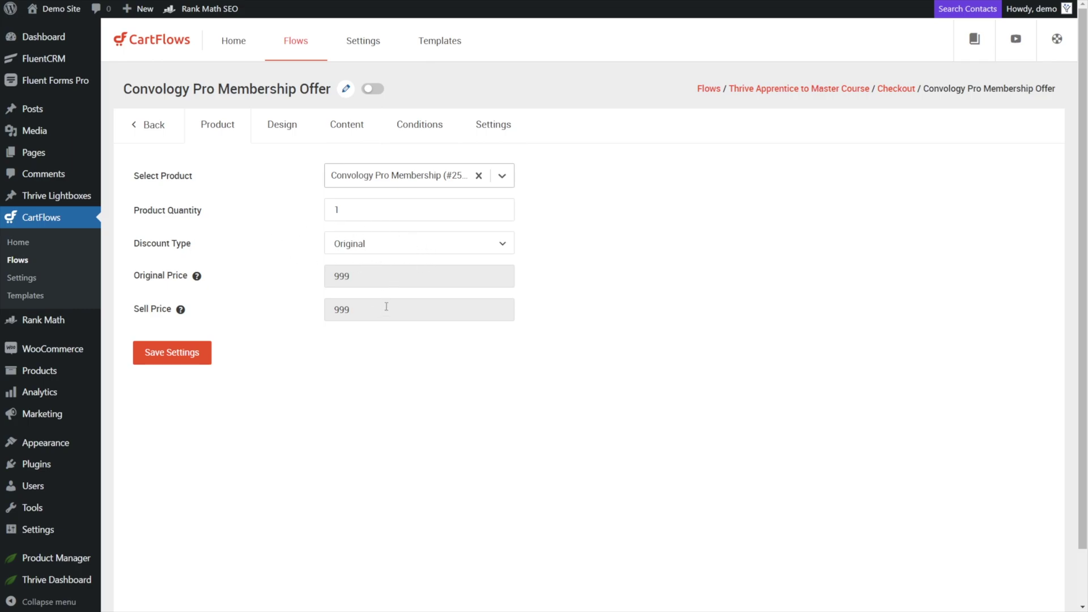
pyautogui.click(182, 359)
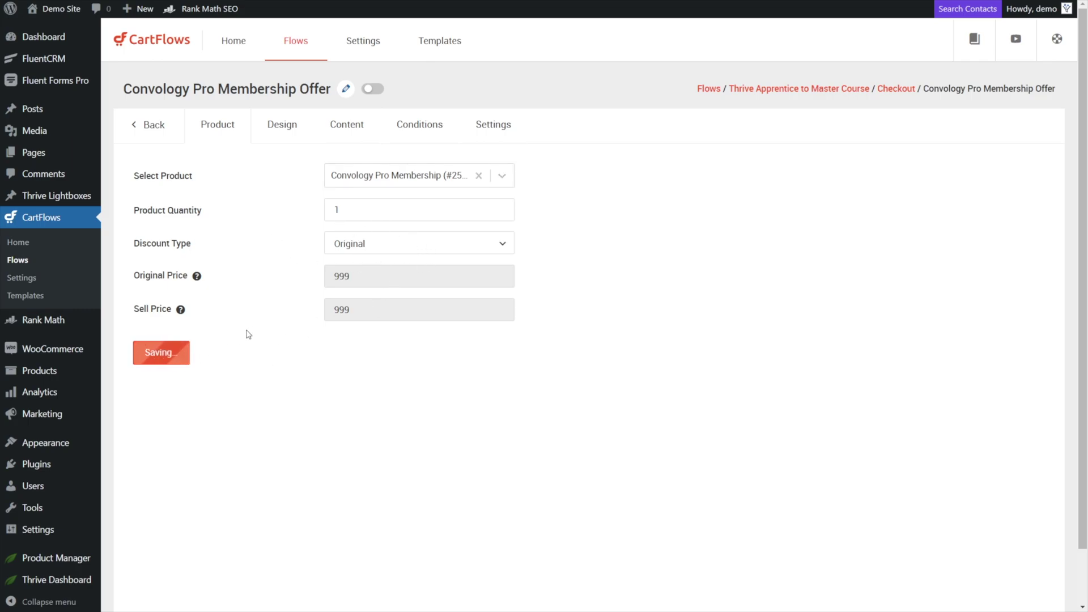
pyautogui.click(283, 125)
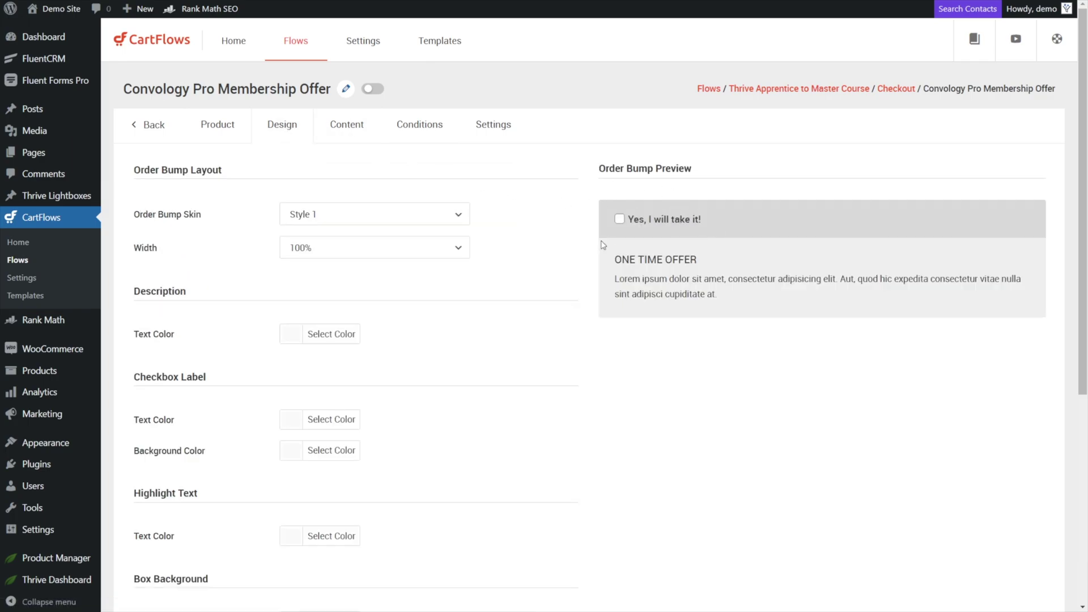
pyautogui.click(306, 208)
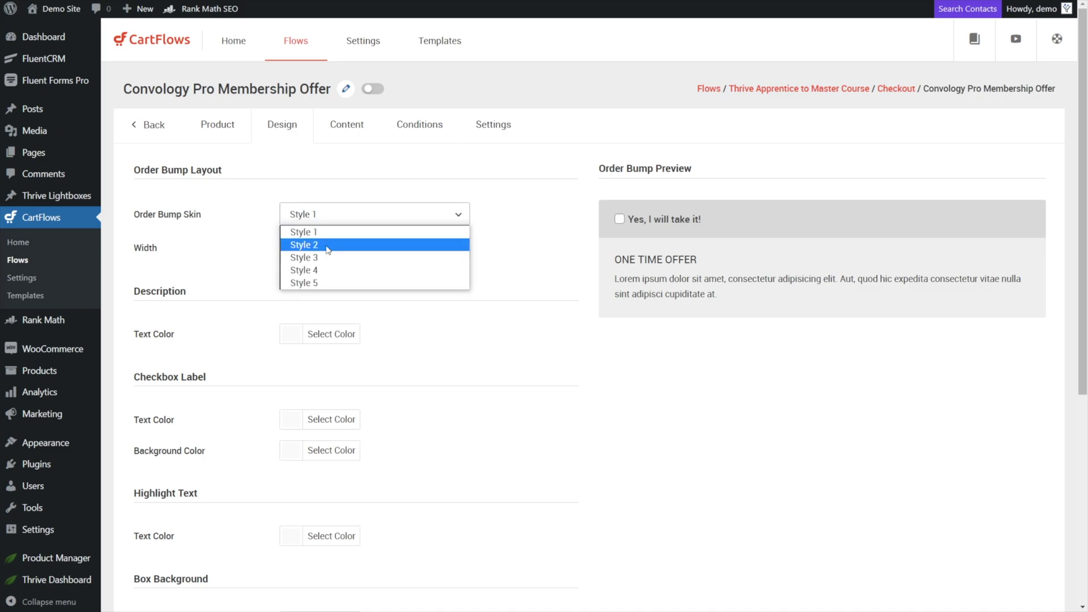
pyautogui.click(354, 247)
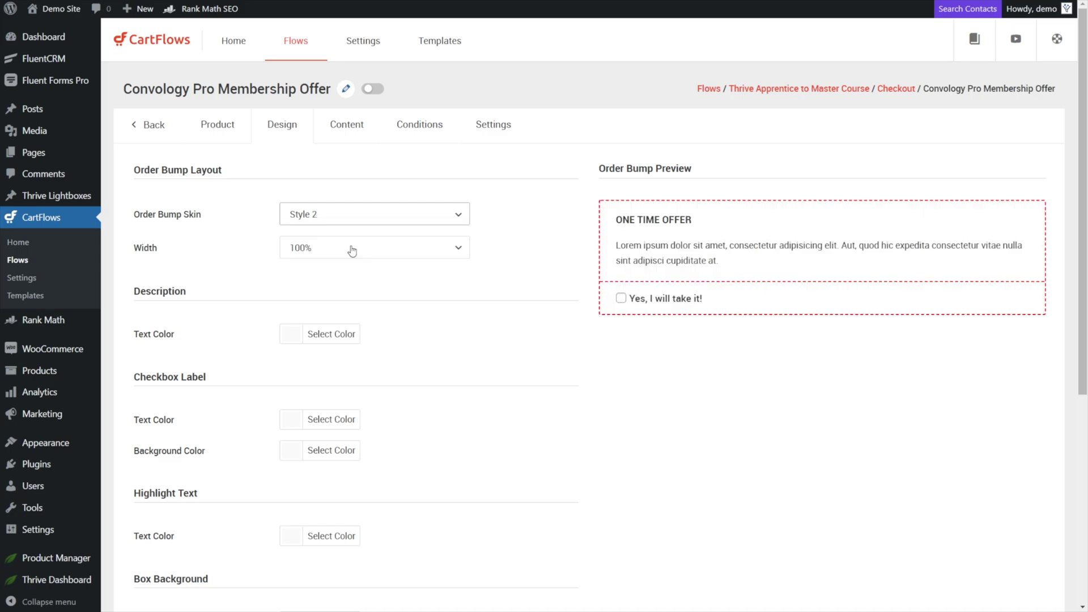
pyautogui.click(330, 214)
pyautogui.click(315, 262)
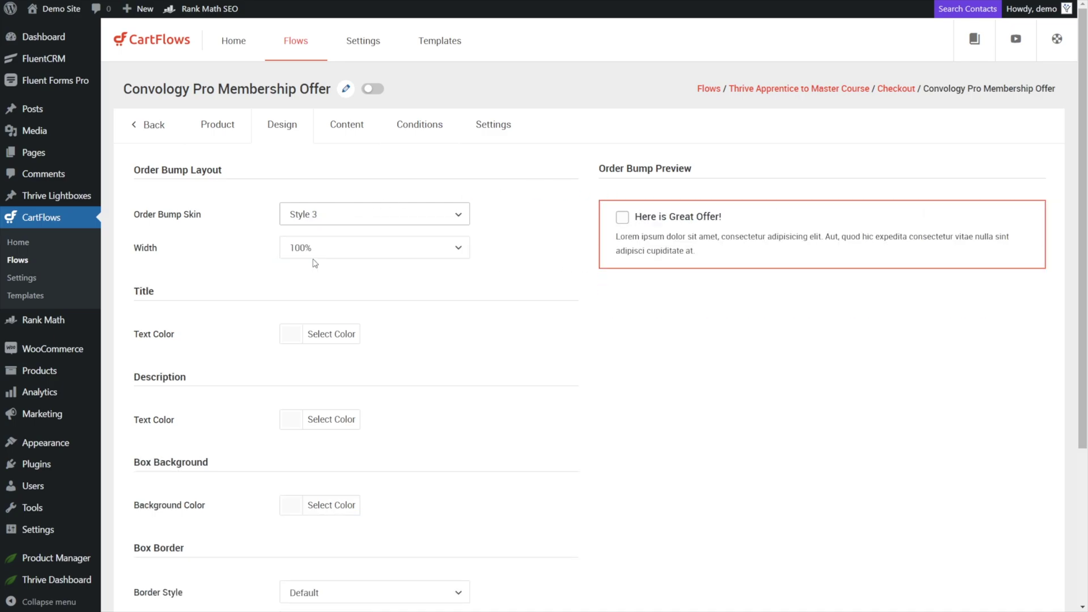
pyautogui.click(333, 218)
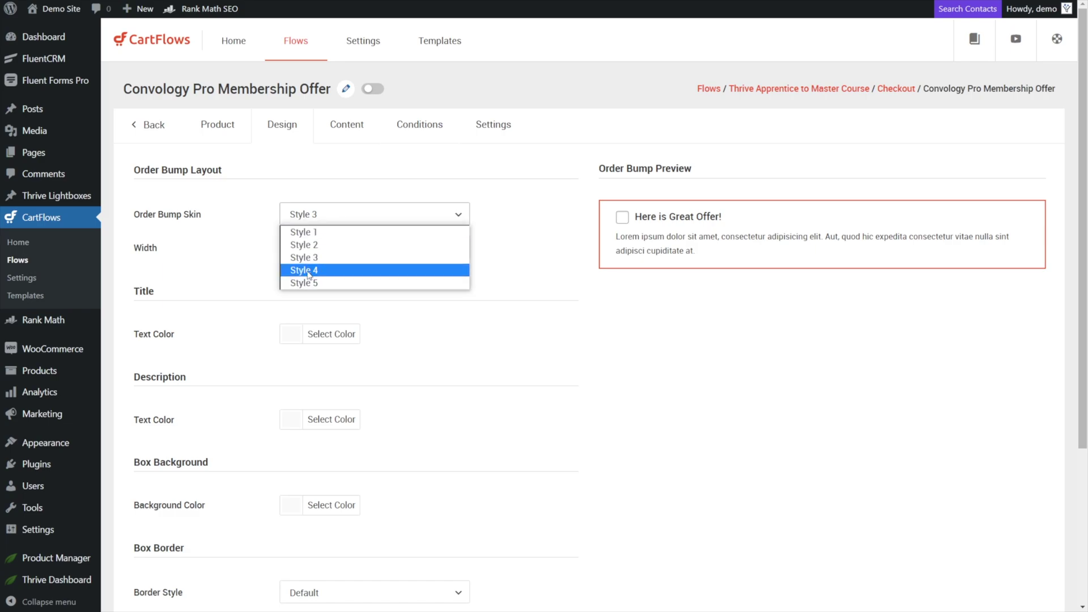
pyautogui.click(310, 274)
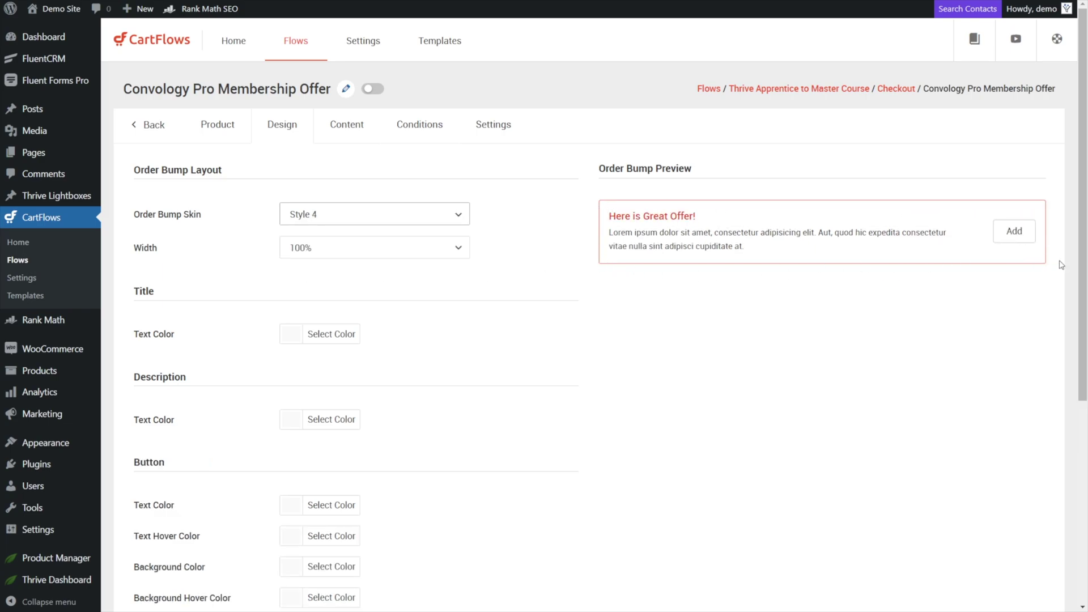
pyautogui.click(363, 218)
pyautogui.click(321, 282)
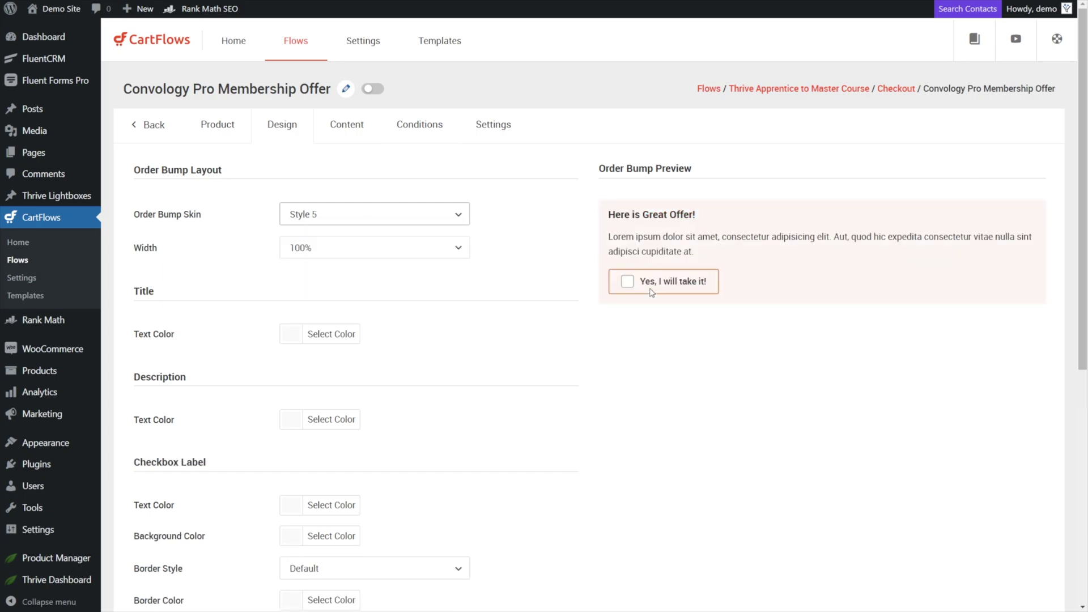
pyautogui.click(354, 218)
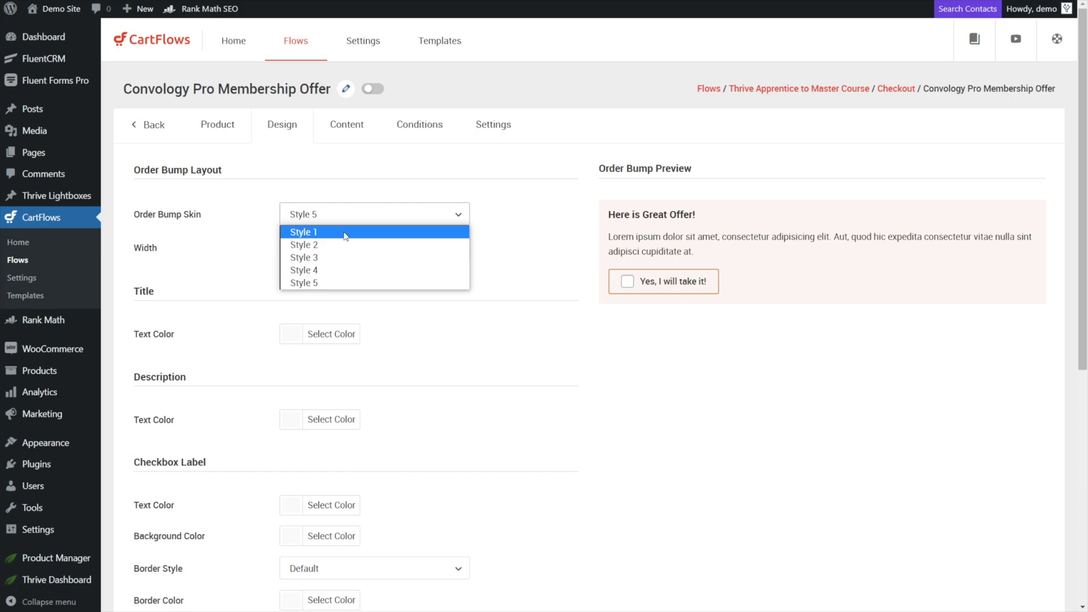
pyautogui.click(347, 237)
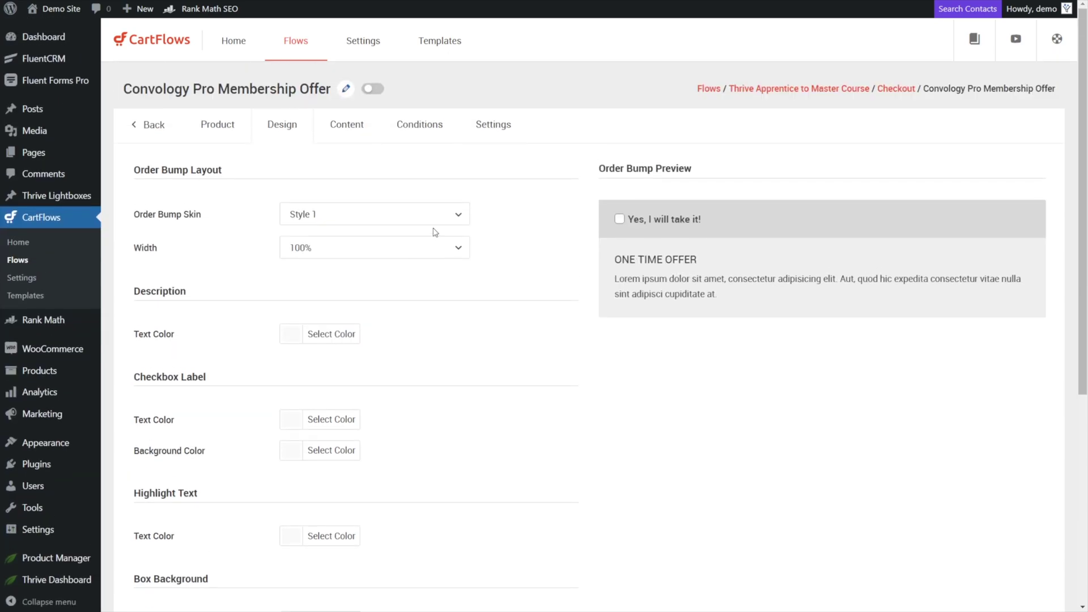
# Give the checkbox label a #4267b2 blue background and white text.
pyautogui.scroll(-2, 385, 248)
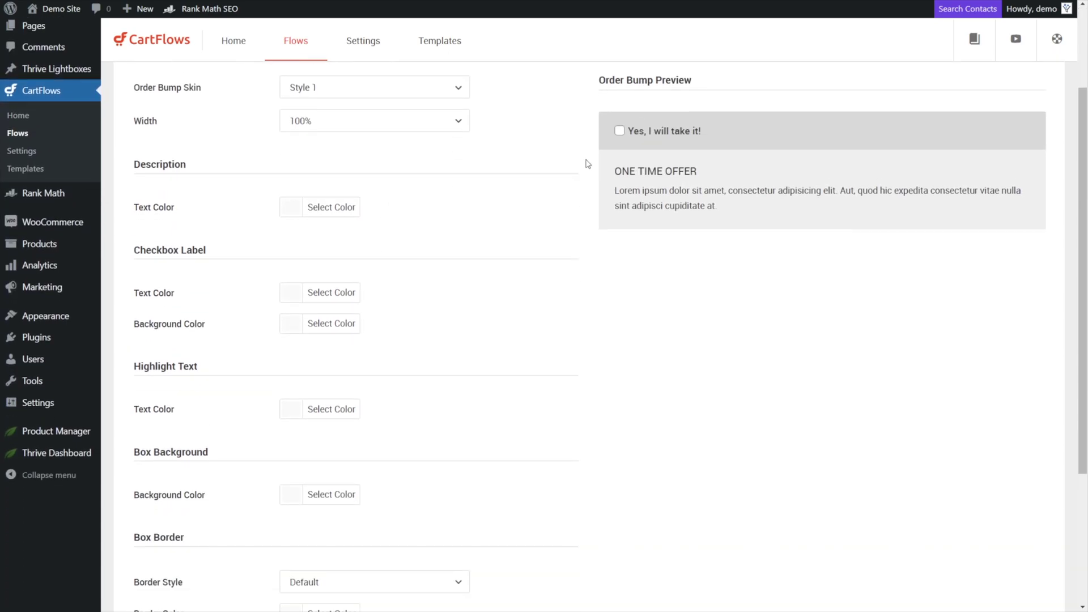
pyautogui.scroll(1, 511, 255)
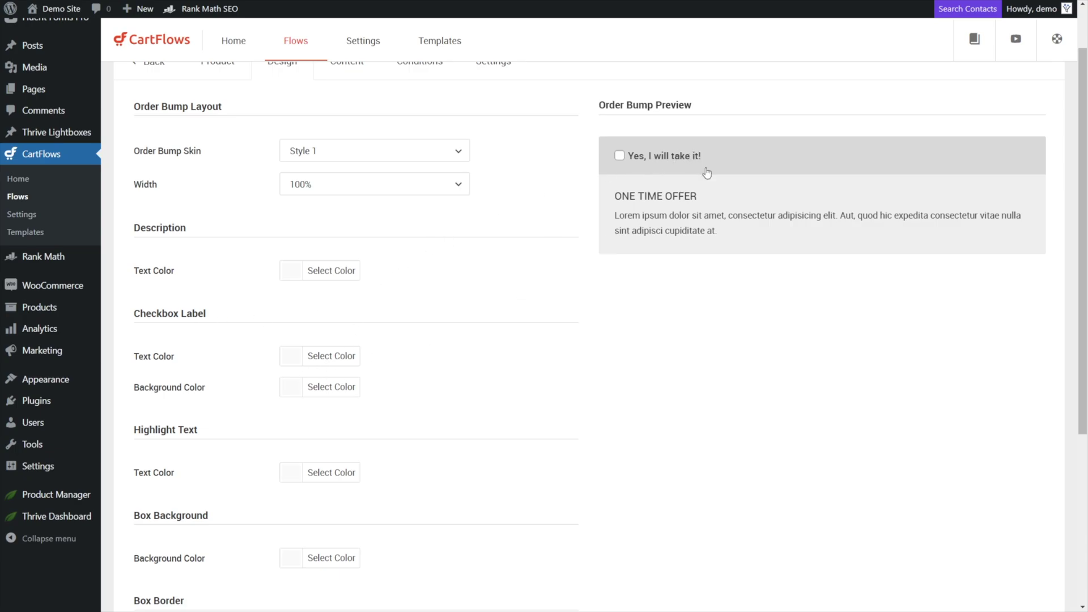
pyautogui.click(300, 391)
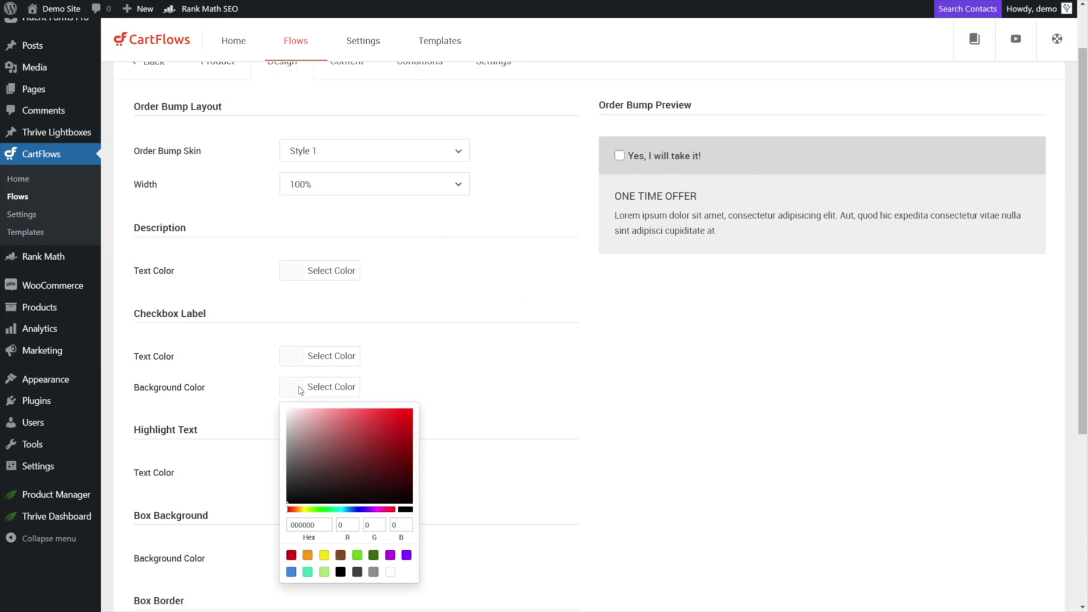
pyautogui.moveTo(318, 525); pyautogui.dragTo(291, 525)
pyautogui.write('4267b2')
pyautogui.click(618, 206)
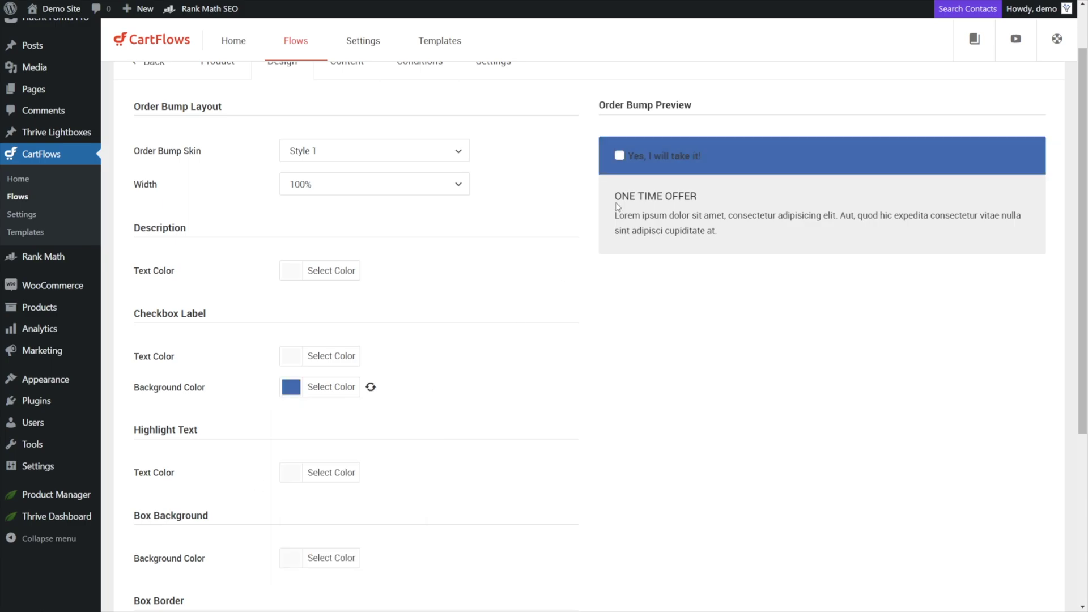
pyautogui.click(297, 357)
pyautogui.moveTo(311, 400); pyautogui.dragTo(265, 365)
pyautogui.click(429, 306)
# Try an animated pointing arrow, then disable the arrow so none shows.
pyautogui.scroll(-3, 492, 298)
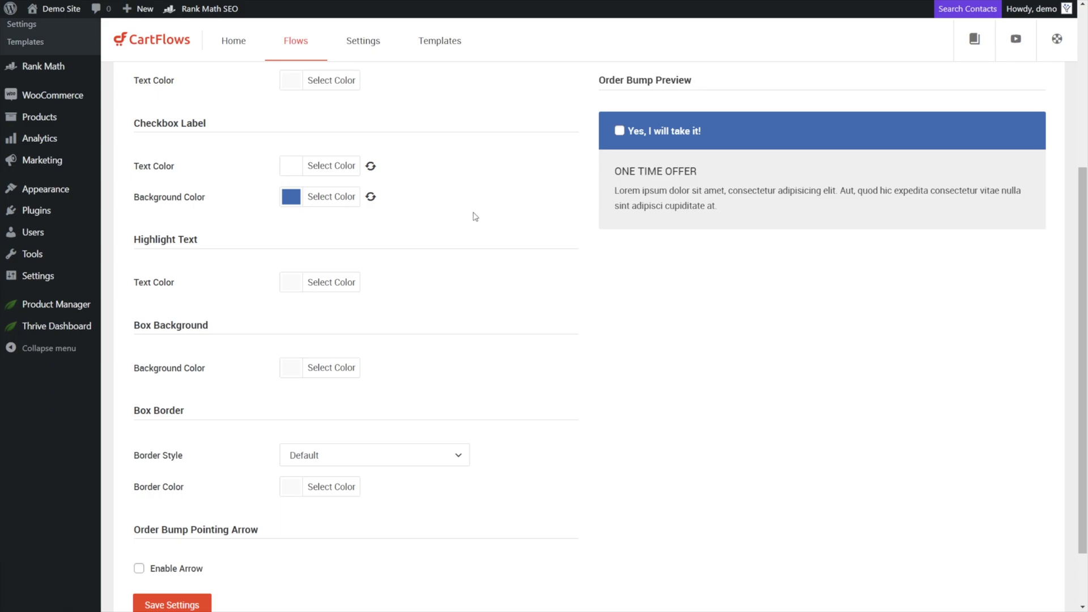
pyautogui.scroll(-2, 322, 260)
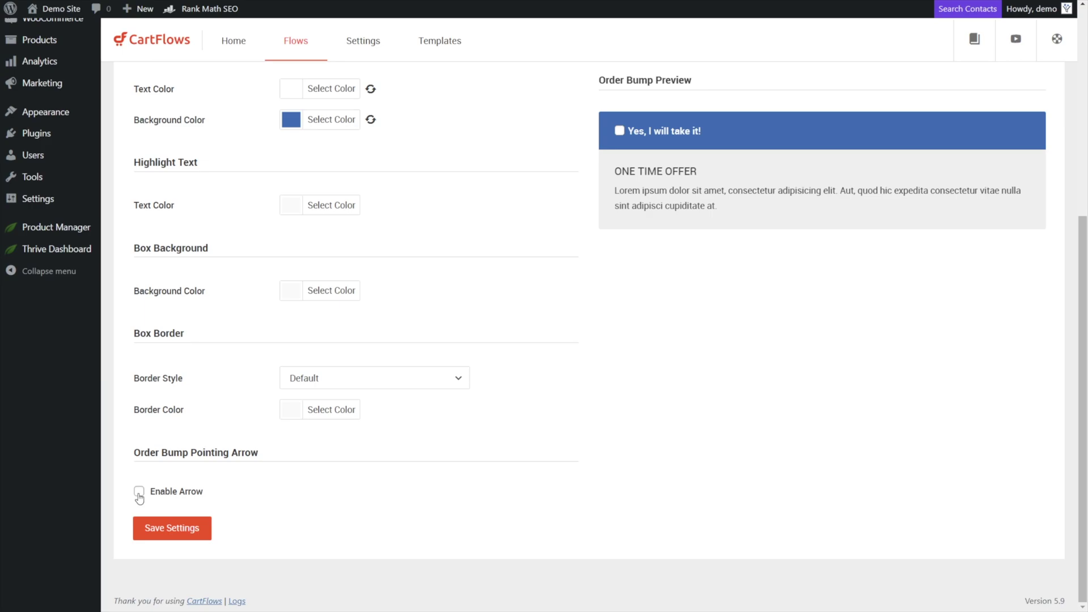
pyautogui.click(139, 491)
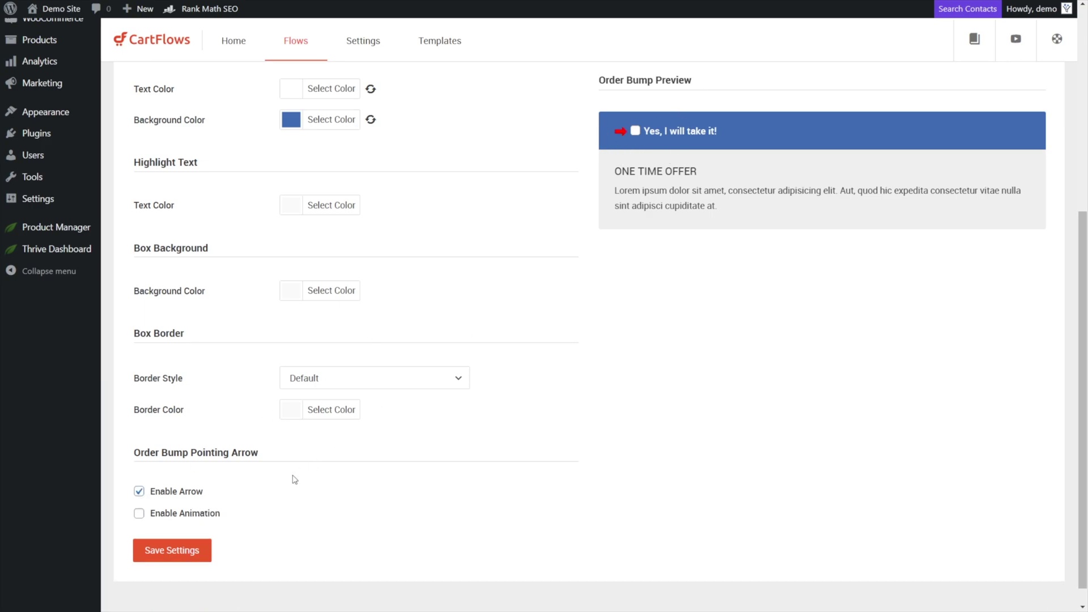
pyautogui.click(170, 516)
pyautogui.click(139, 491)
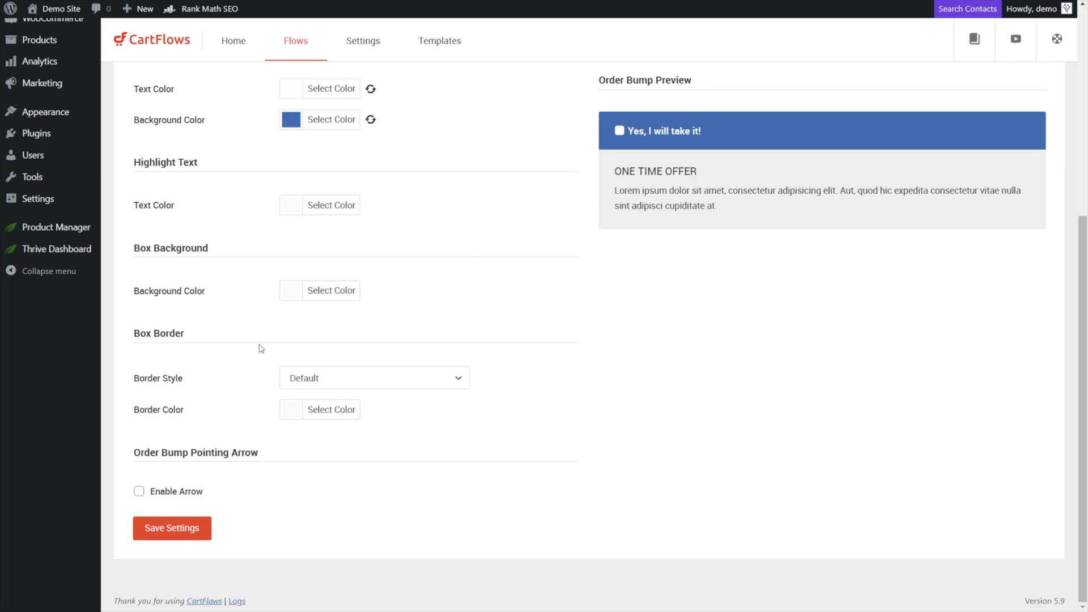
# Preview Dashed, Dotted and Solid border styles, then keep the Default border.
pyautogui.click(323, 379)
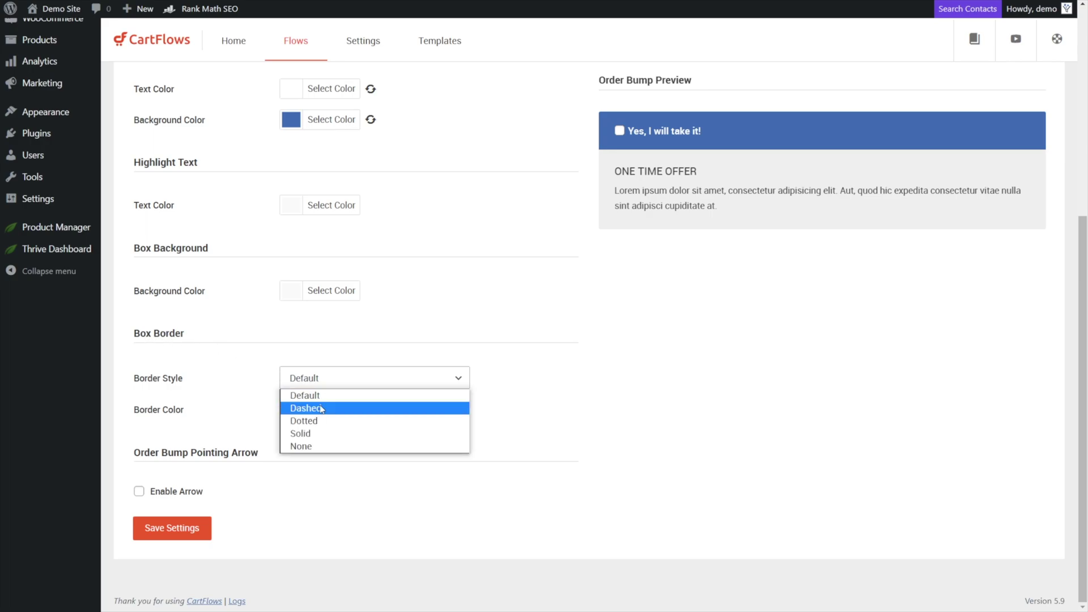
pyautogui.click(321, 408)
pyautogui.click(327, 386)
pyautogui.click(327, 421)
pyautogui.click(326, 379)
pyautogui.click(330, 434)
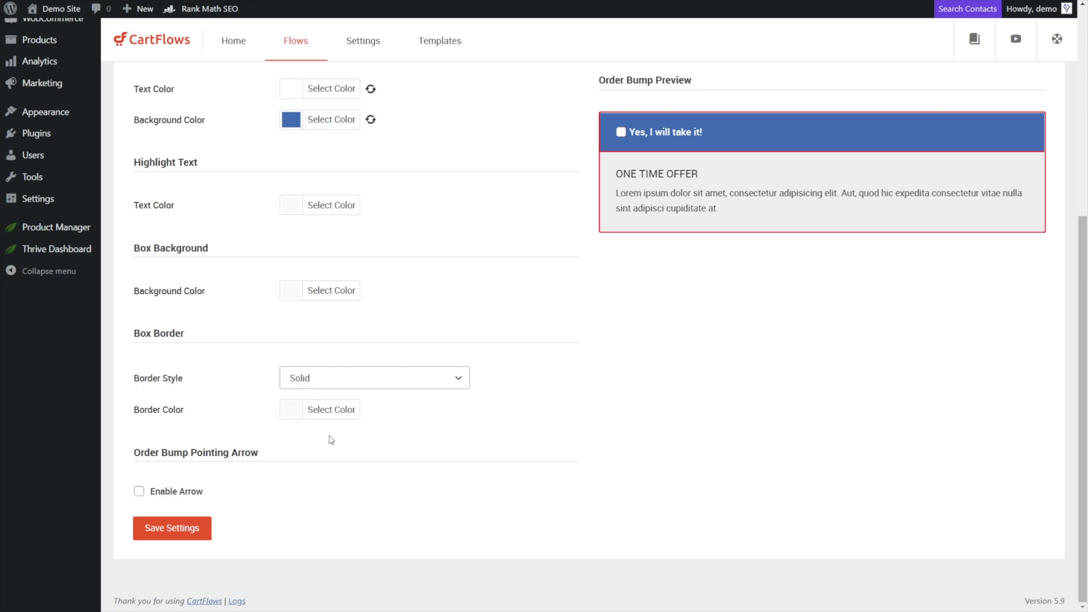
pyautogui.click(326, 378)
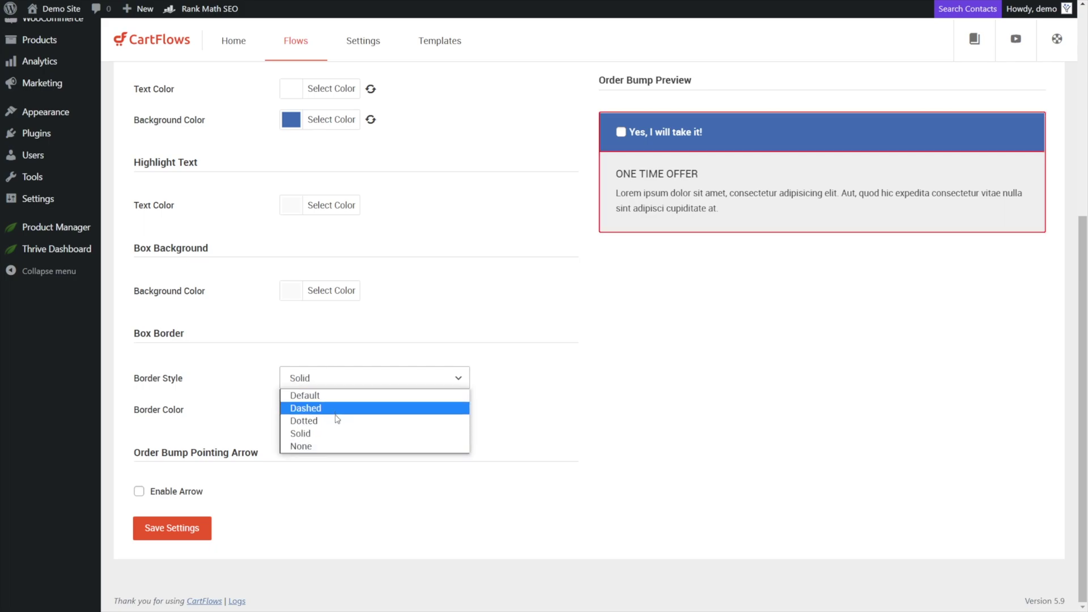
pyautogui.click(337, 409)
pyautogui.click(332, 377)
pyautogui.click(330, 395)
pyautogui.click(332, 378)
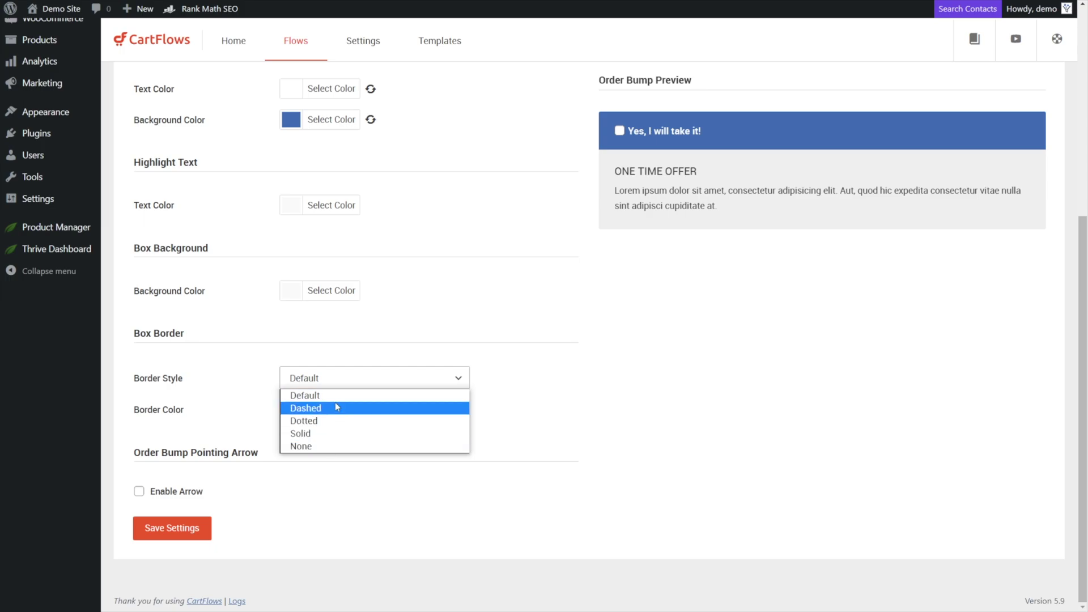
pyautogui.click(372, 349)
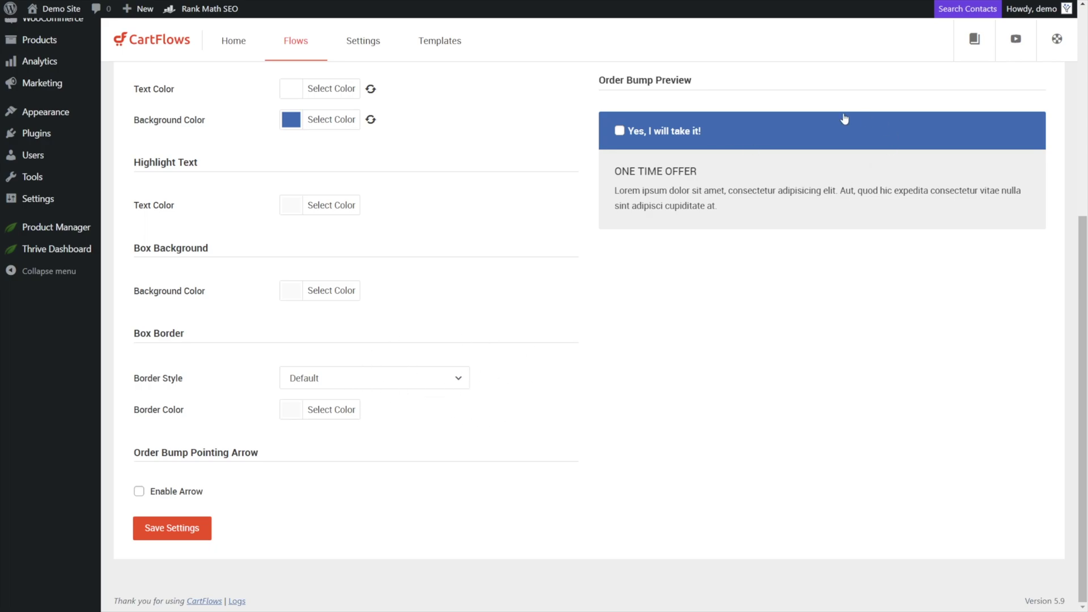
# Save the order bump's design settings.
pyautogui.click(185, 527)
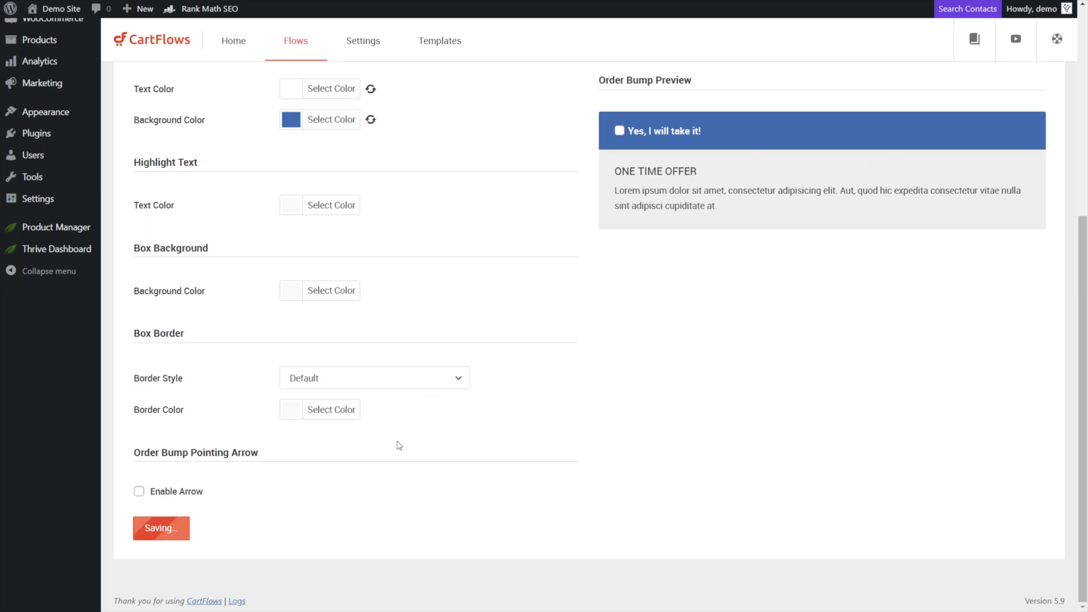
pyautogui.scroll(6, 397, 340)
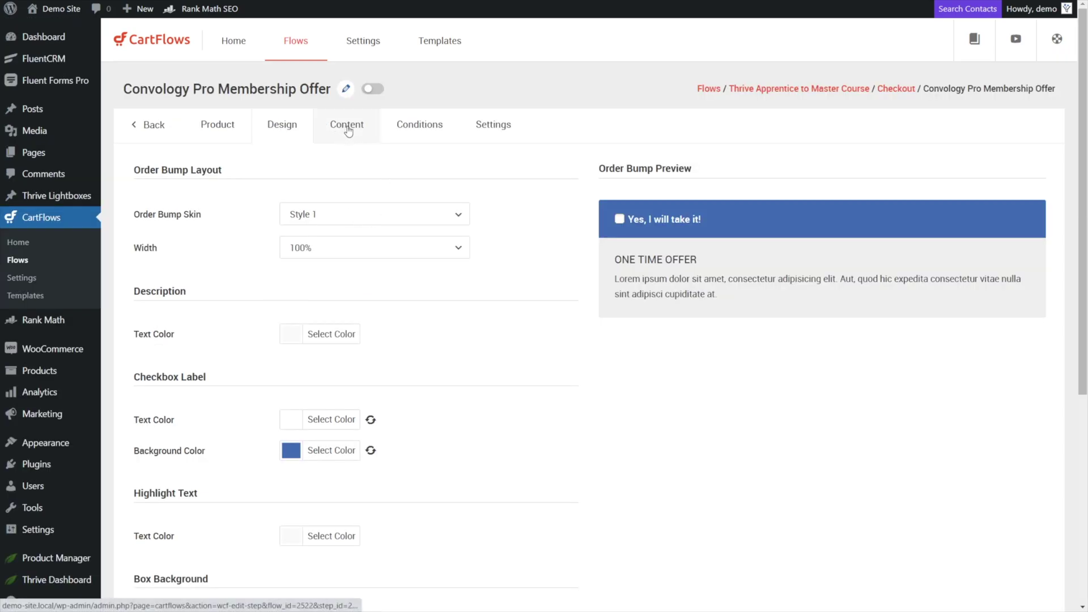
pyautogui.click(354, 131)
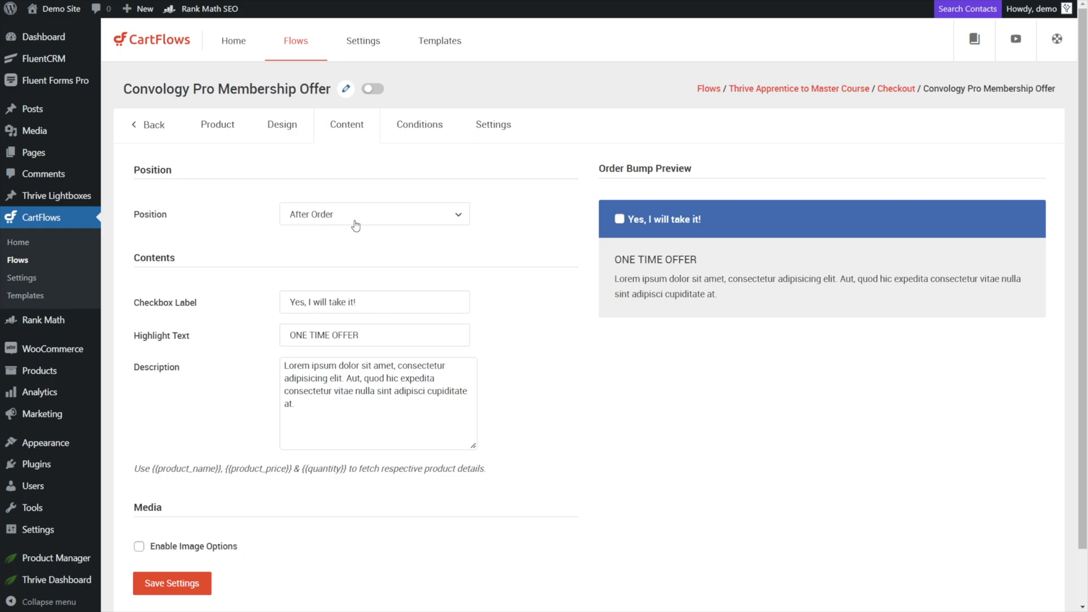
# Place the bump After Customer Details, reword its label to 'upgrade me to the full Convology Pro…', and save.
pyautogui.click(387, 220)
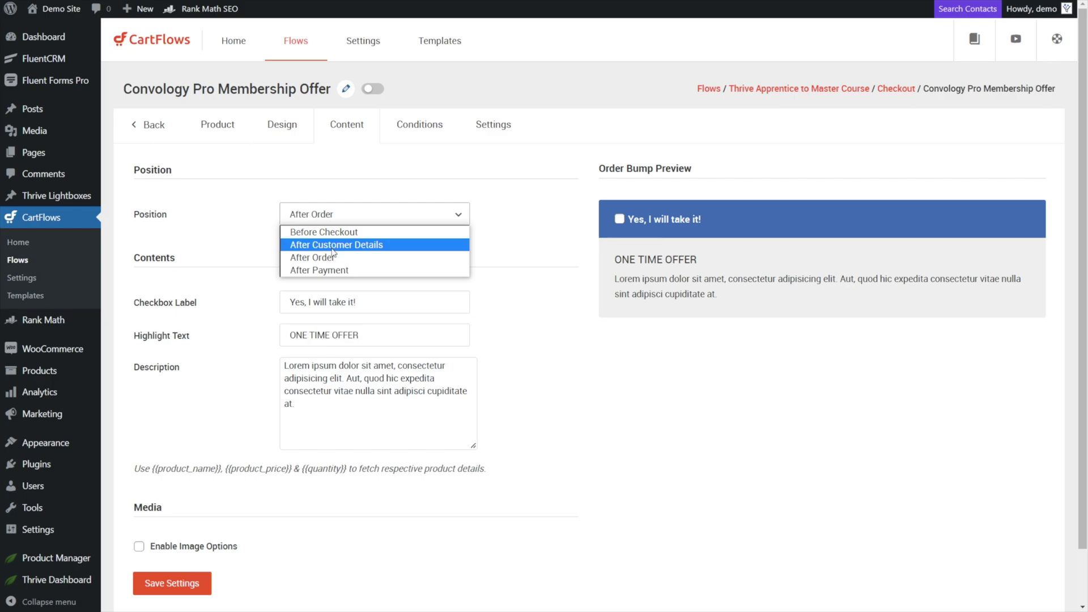
pyautogui.click(367, 246)
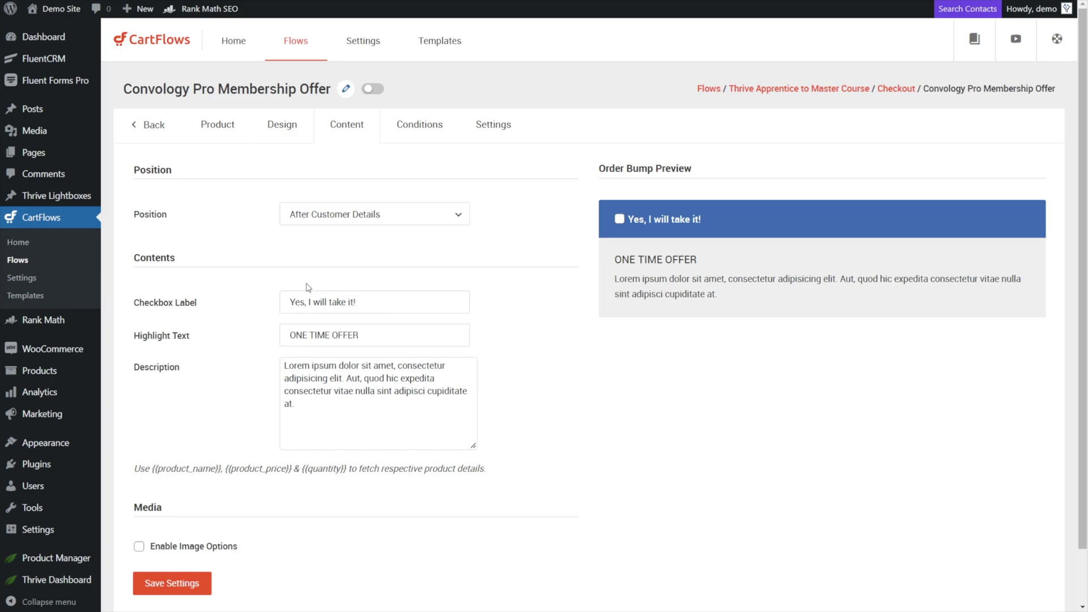
pyautogui.moveTo(357, 303); pyautogui.dragTo(309, 300)
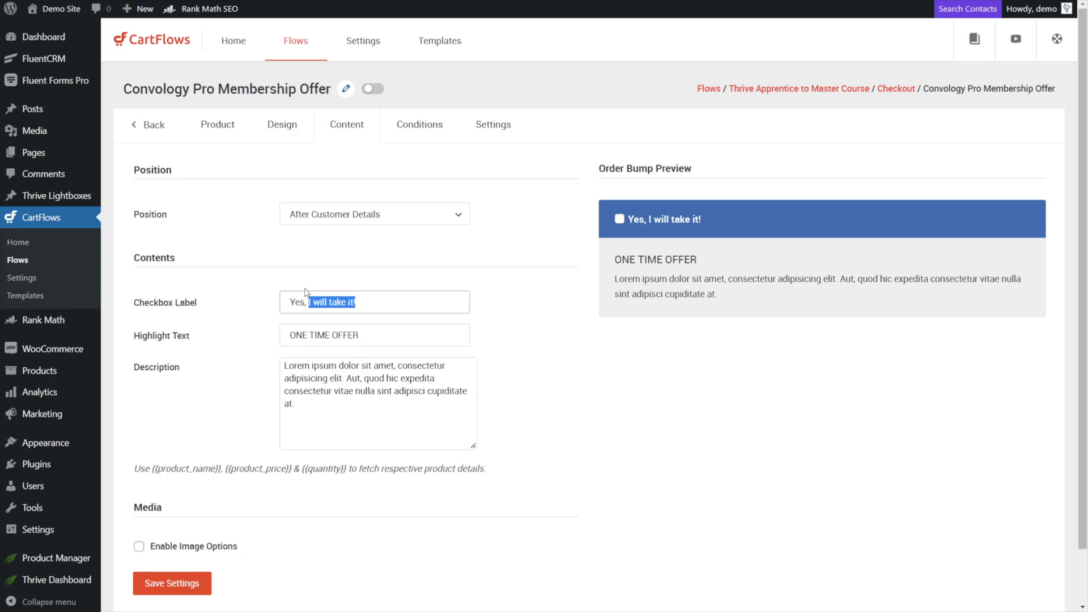
pyautogui.write('upgrade me to ')
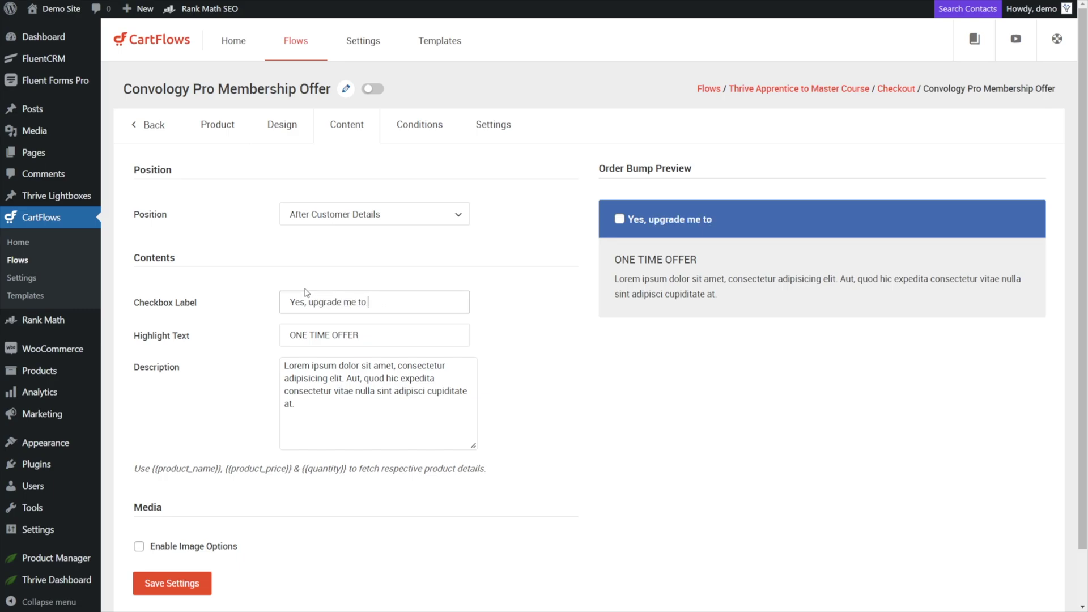
pyautogui.write('the full Convology Pro Membership')
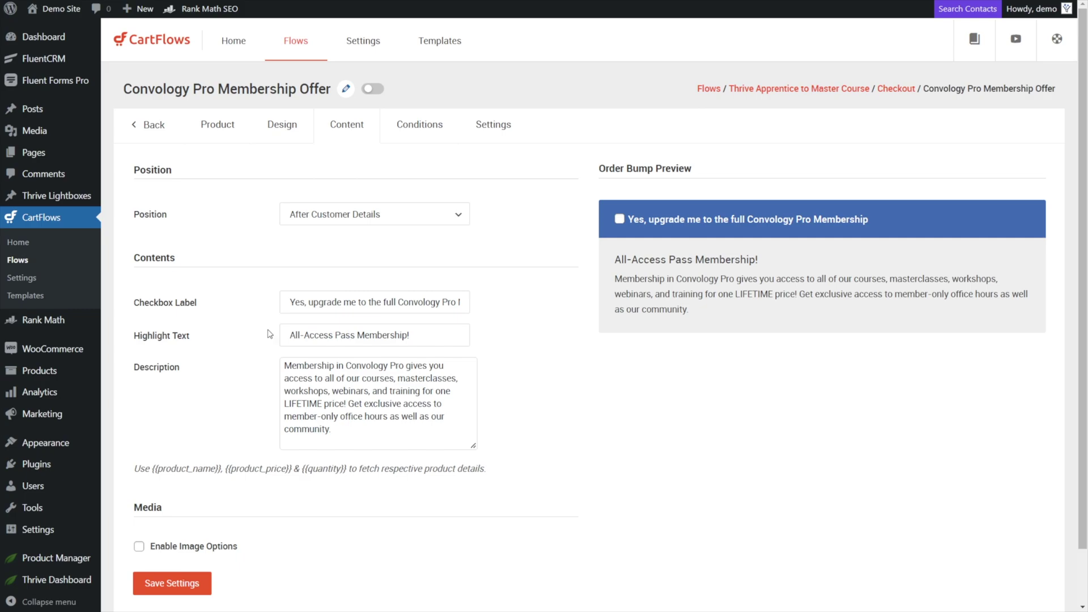
pyautogui.scroll(-1, 302, 357)
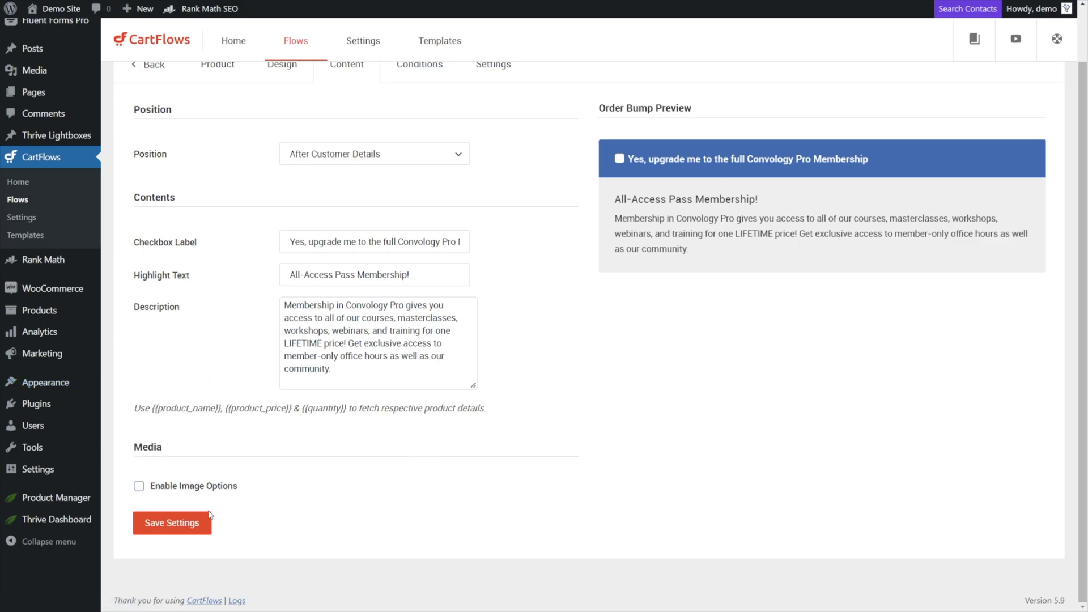
pyautogui.click(182, 524)
pyautogui.click(424, 131)
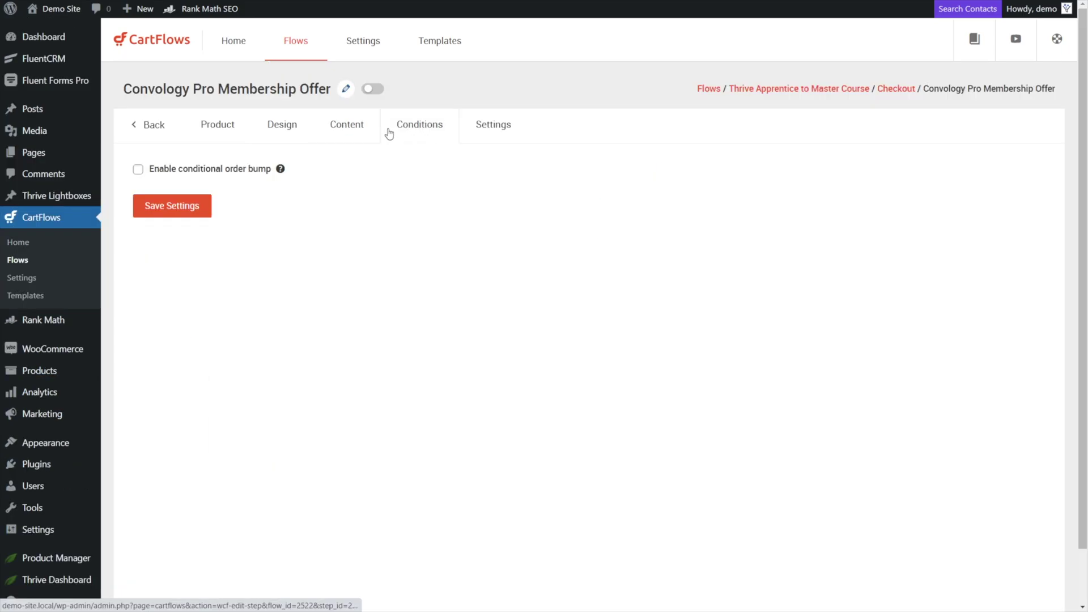
pyautogui.click(214, 169)
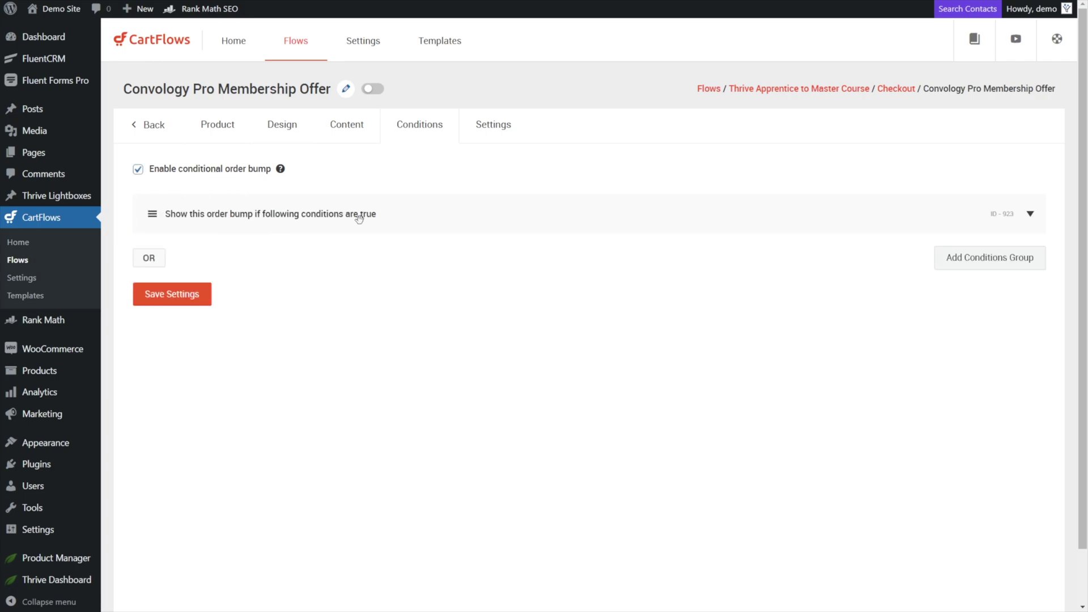
pyautogui.click(1029, 214)
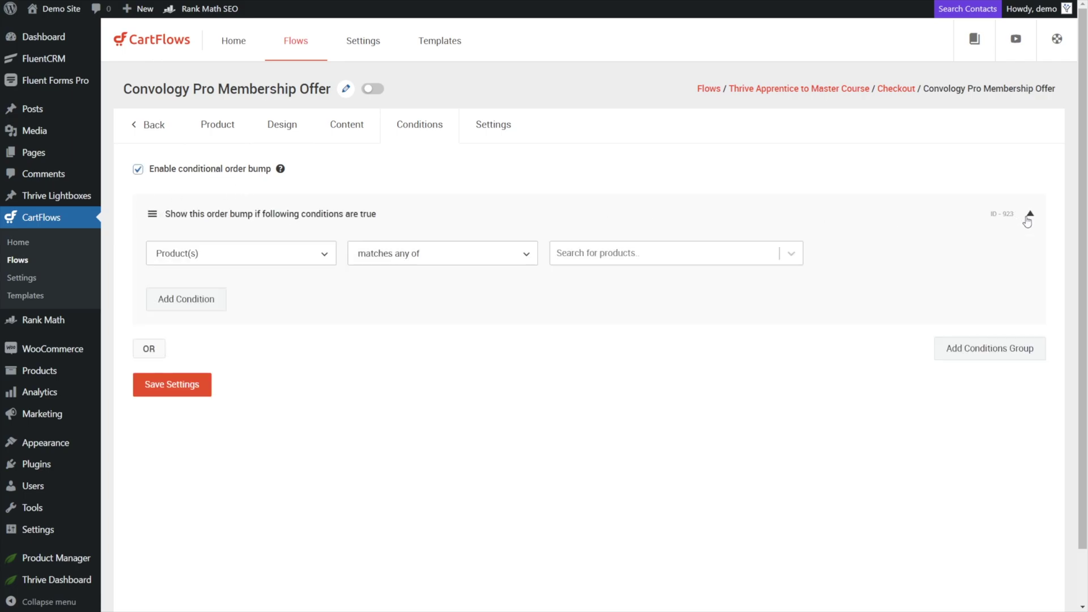
pyautogui.click(321, 256)
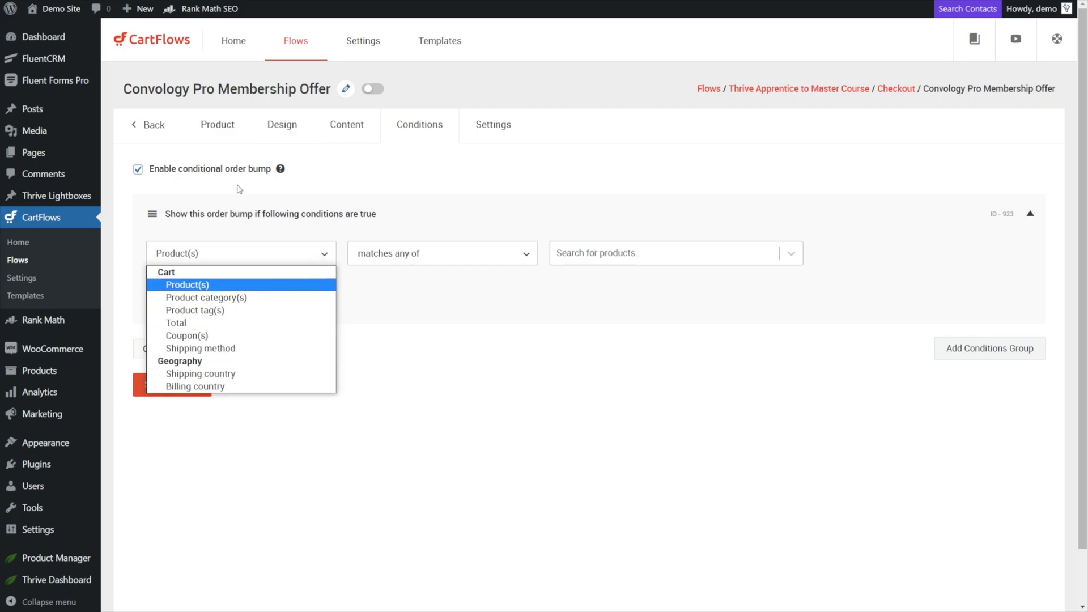
pyautogui.click(379, 213)
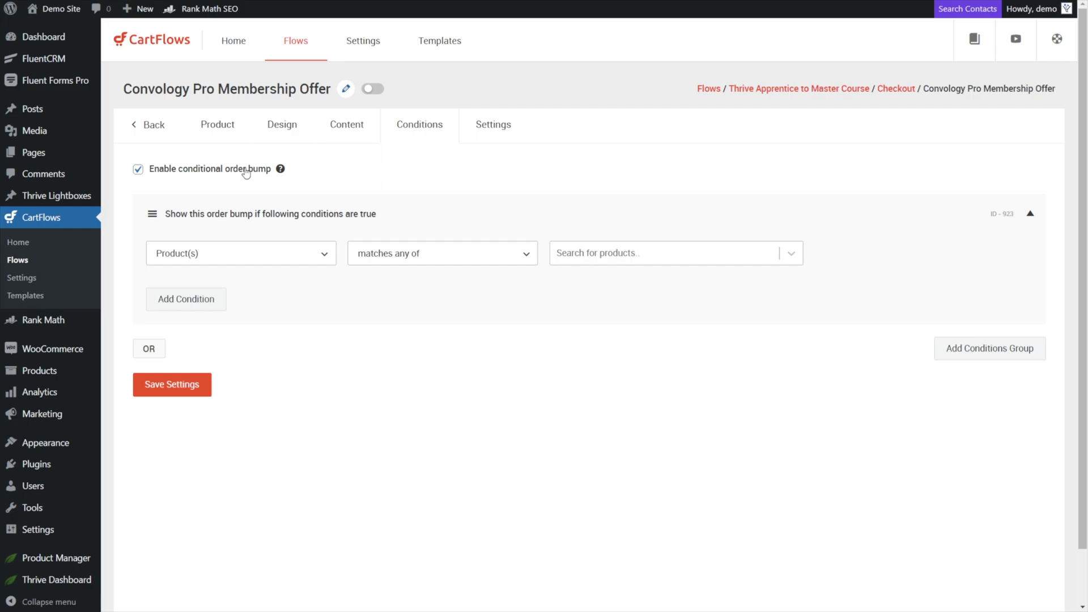
pyautogui.click(139, 169)
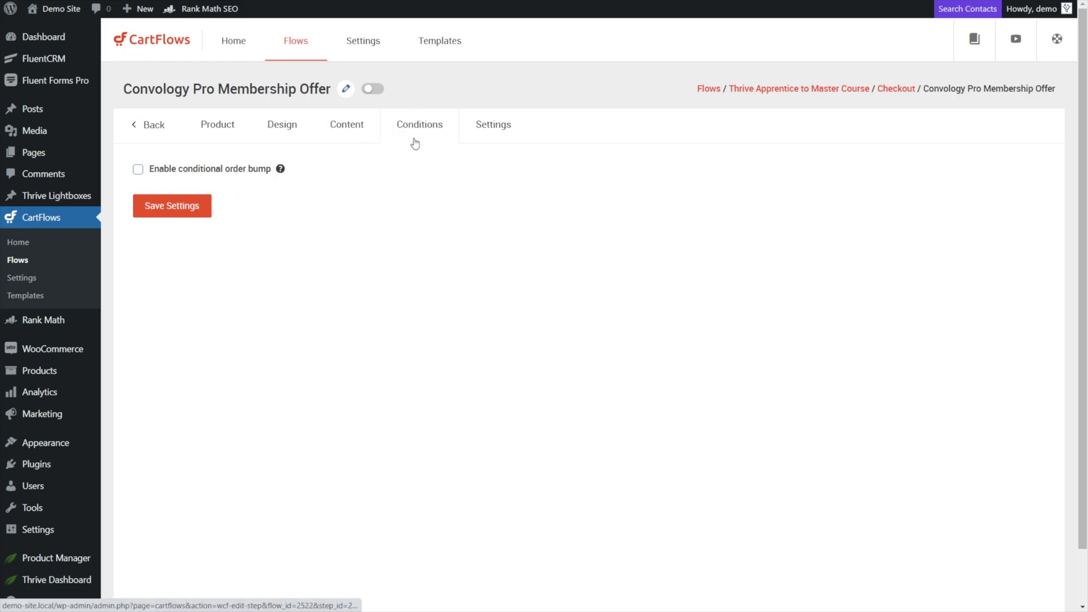
pyautogui.click(489, 129)
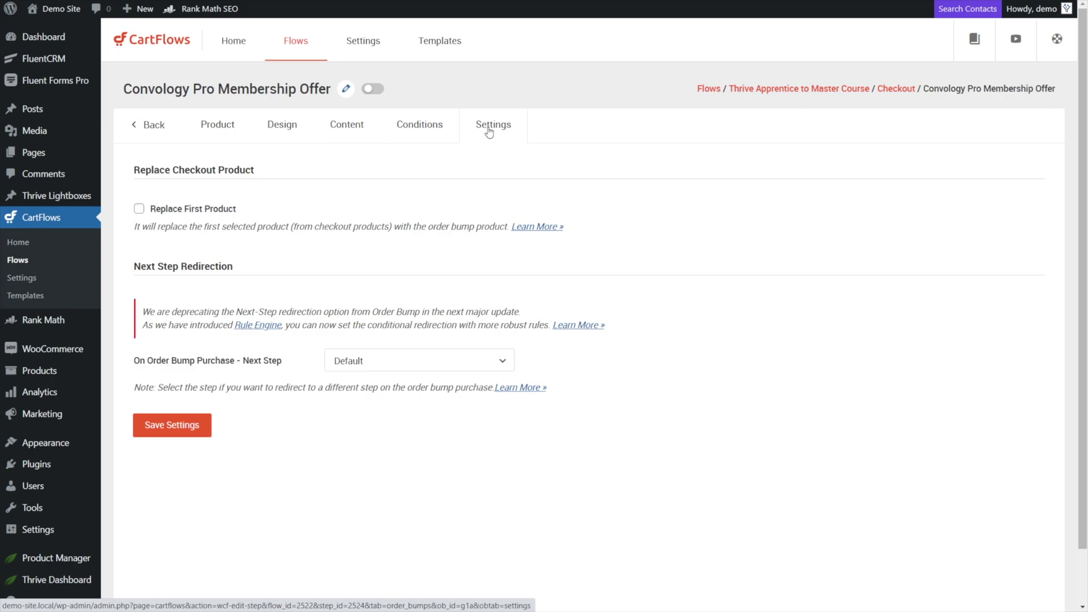
# Save Replace First Product on the bump, switch it on, and return to Checkout's order bumps.
pyautogui.click(139, 209)
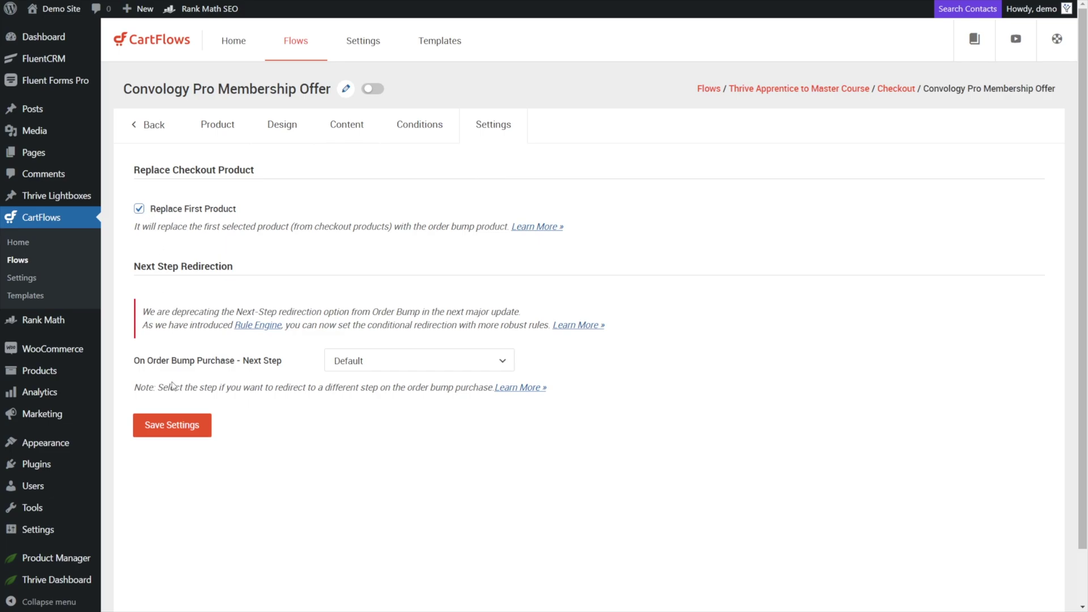
pyautogui.click(172, 426)
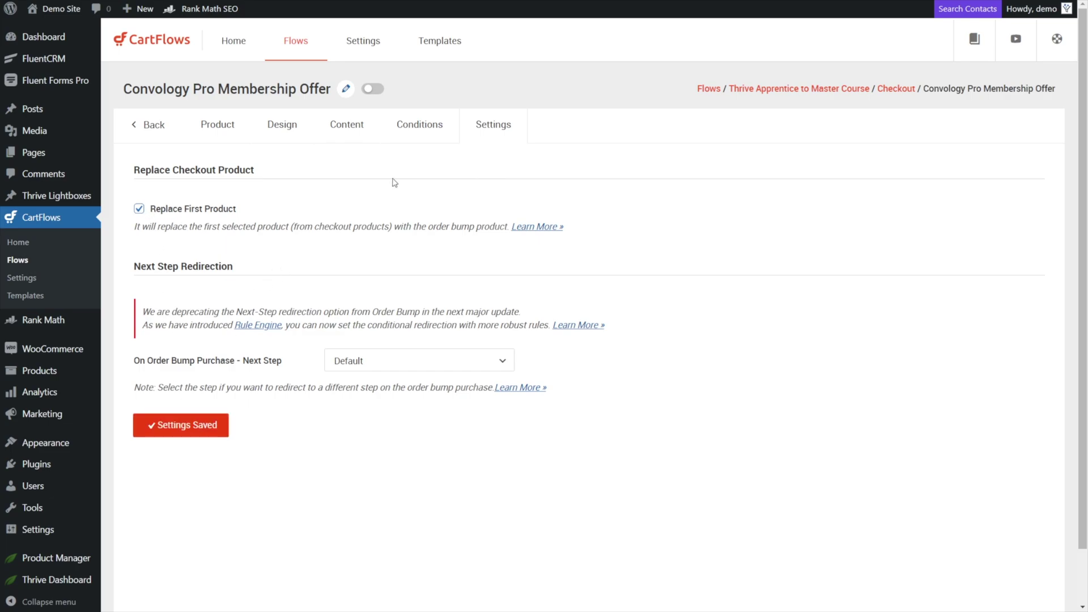
pyautogui.click(374, 91)
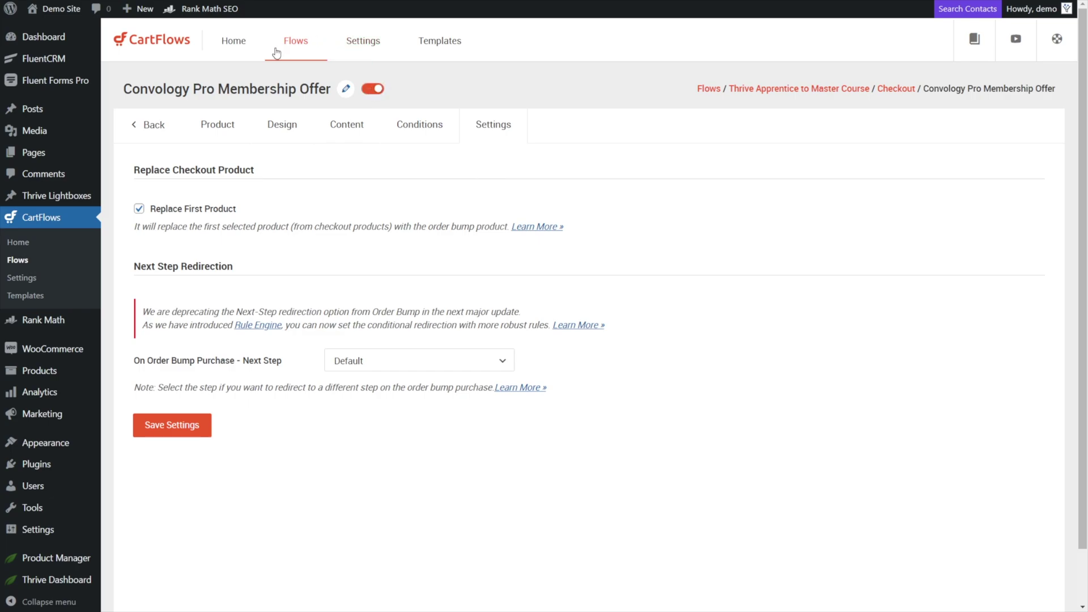
pyautogui.click(145, 128)
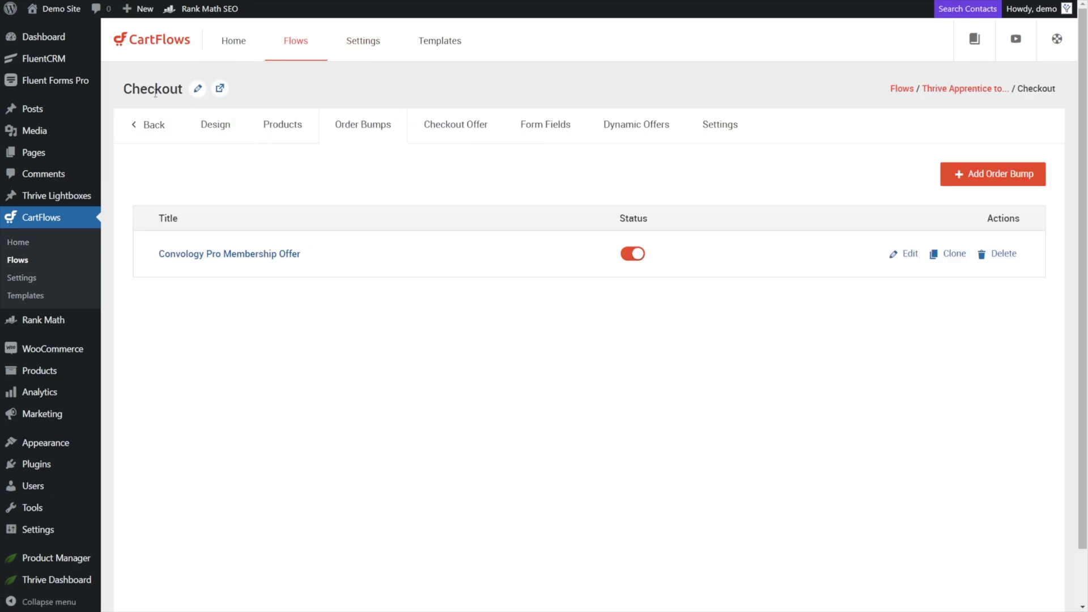
# Create an Upsell (Woo) step named 'Coaching Call Discount' and move it right after Checkout.
pyautogui.click(146, 127)
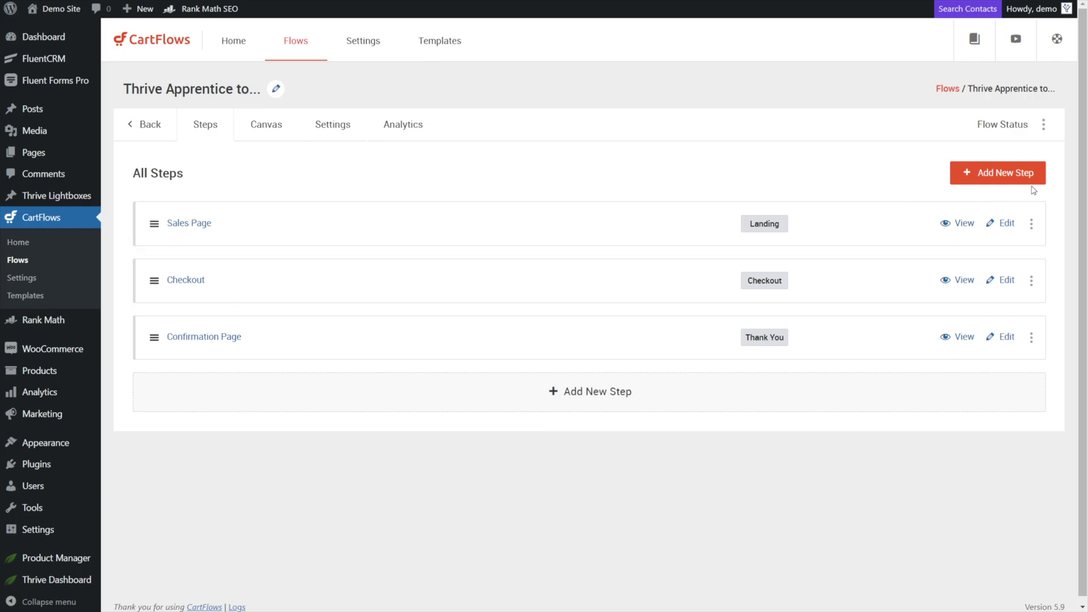
pyautogui.click(996, 179)
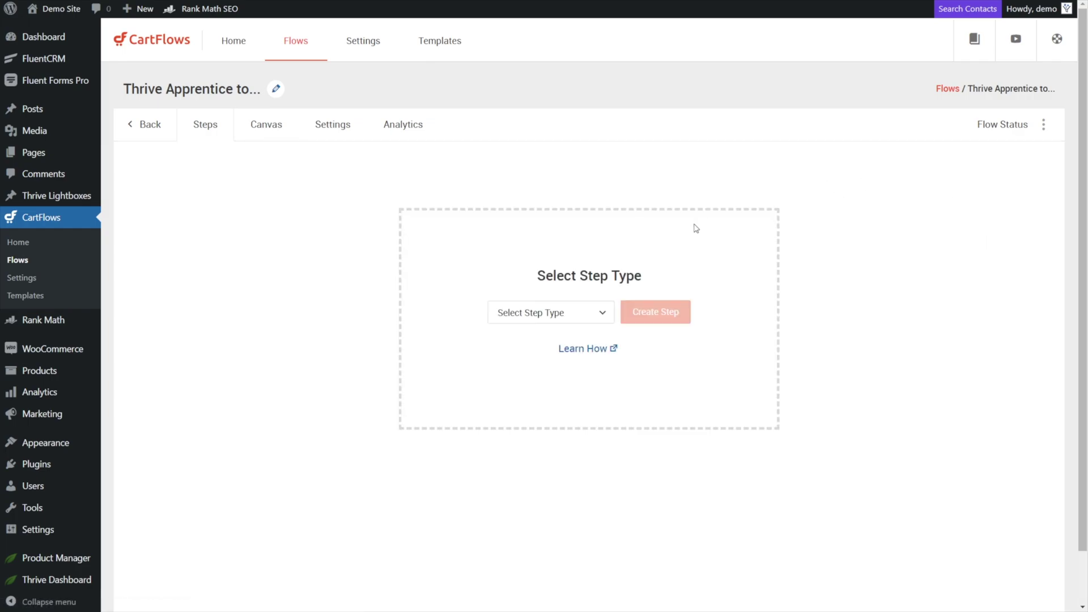
pyautogui.click(547, 312)
pyautogui.click(541, 369)
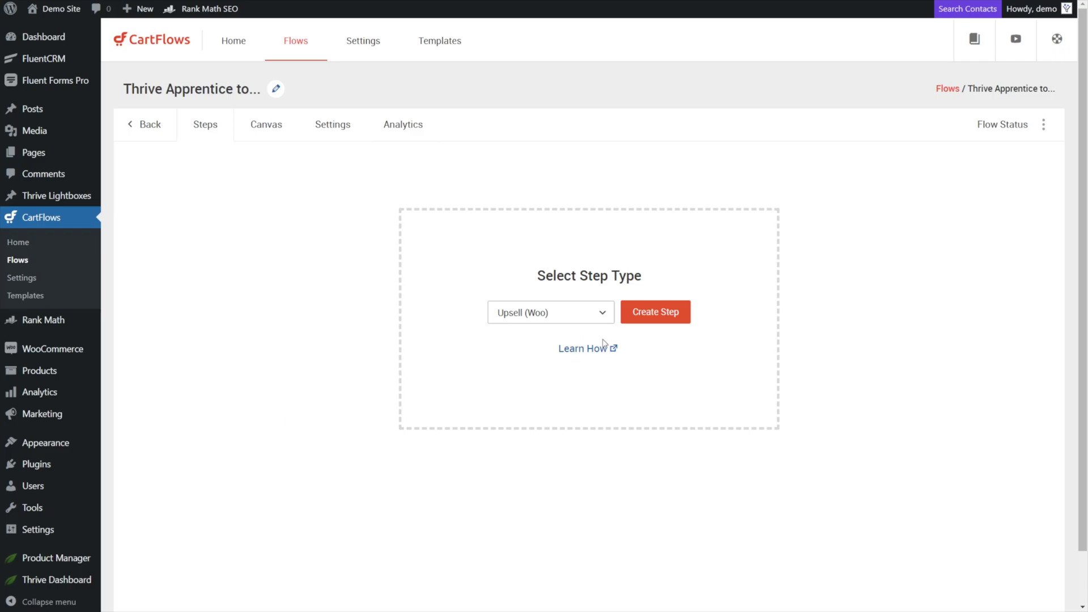
pyautogui.click(658, 312)
pyautogui.click(494, 247)
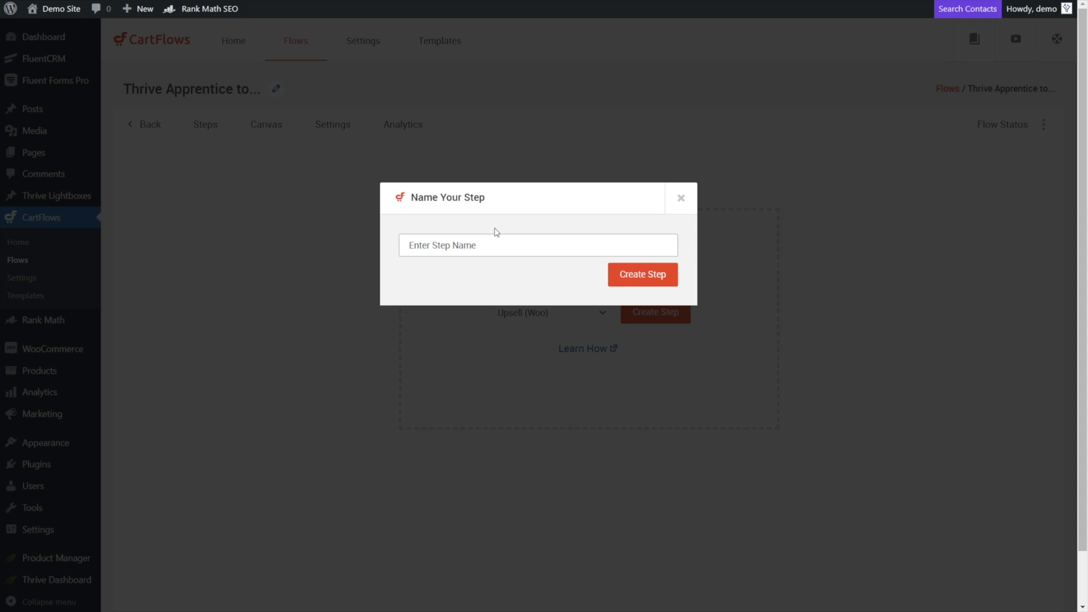
pyautogui.write('Coaching Call Discount')
pyautogui.click(626, 277)
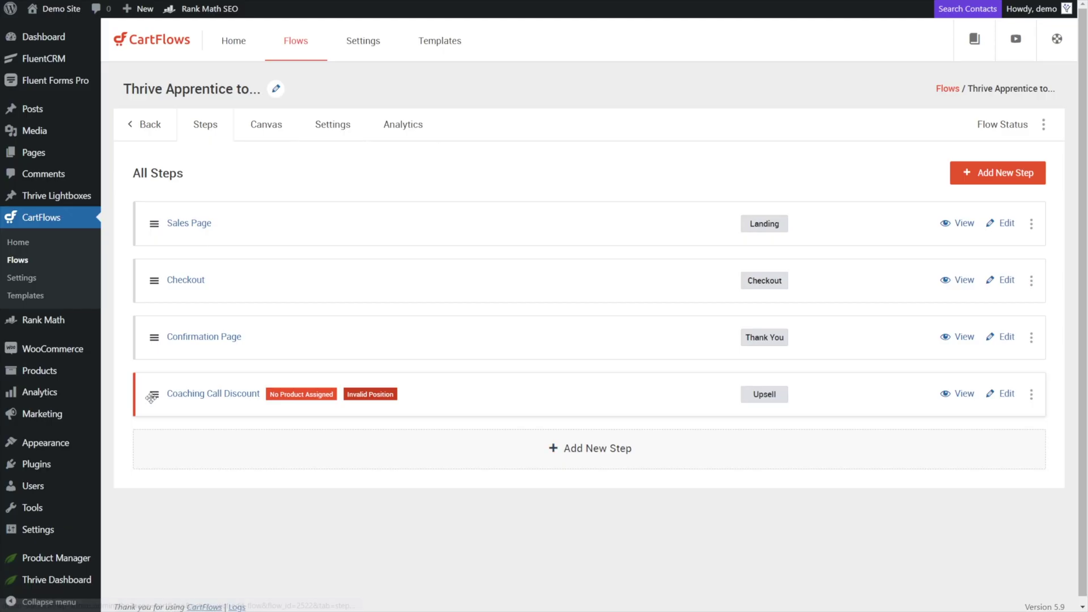
pyautogui.moveTo(153, 393); pyautogui.dragTo(161, 337)
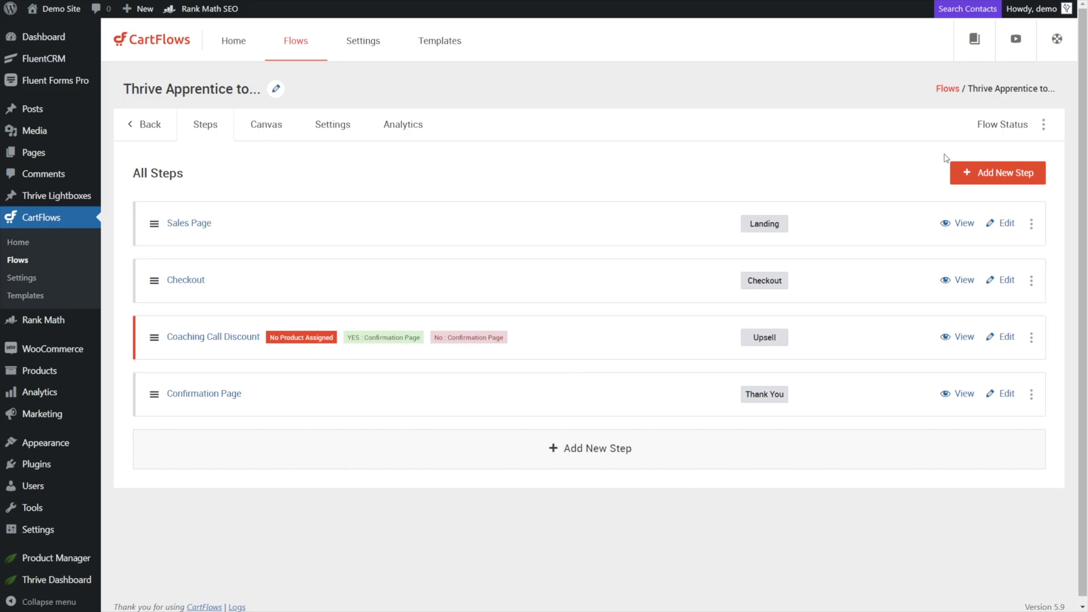
pyautogui.click(998, 175)
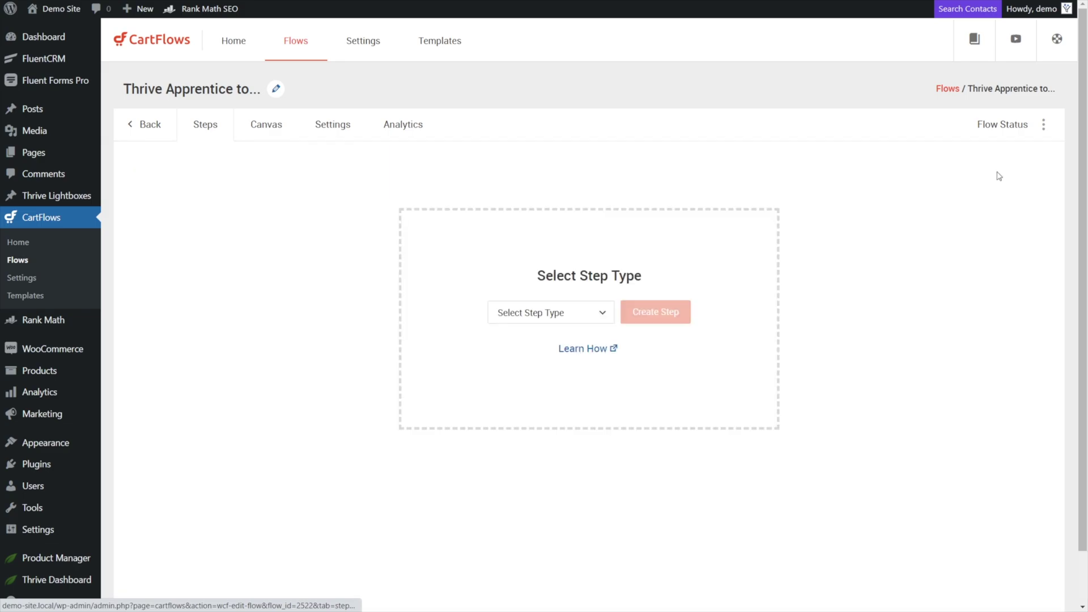
# Create an Upsell (Woo) step named 'Membership Offer' and drag it above Confirmation Page.
pyautogui.click(564, 316)
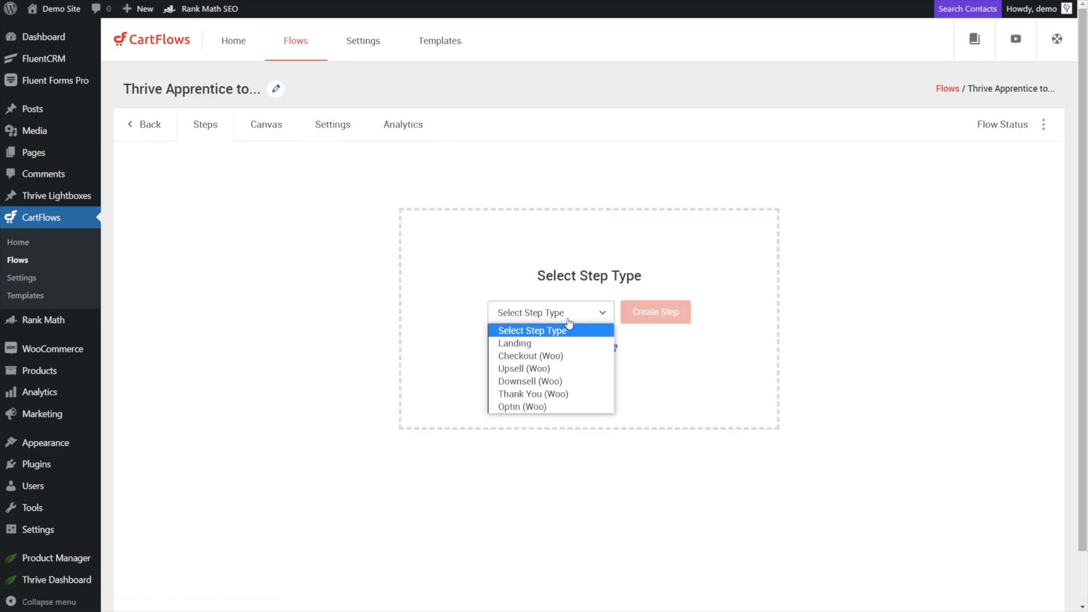
pyautogui.click(538, 368)
pyautogui.click(648, 319)
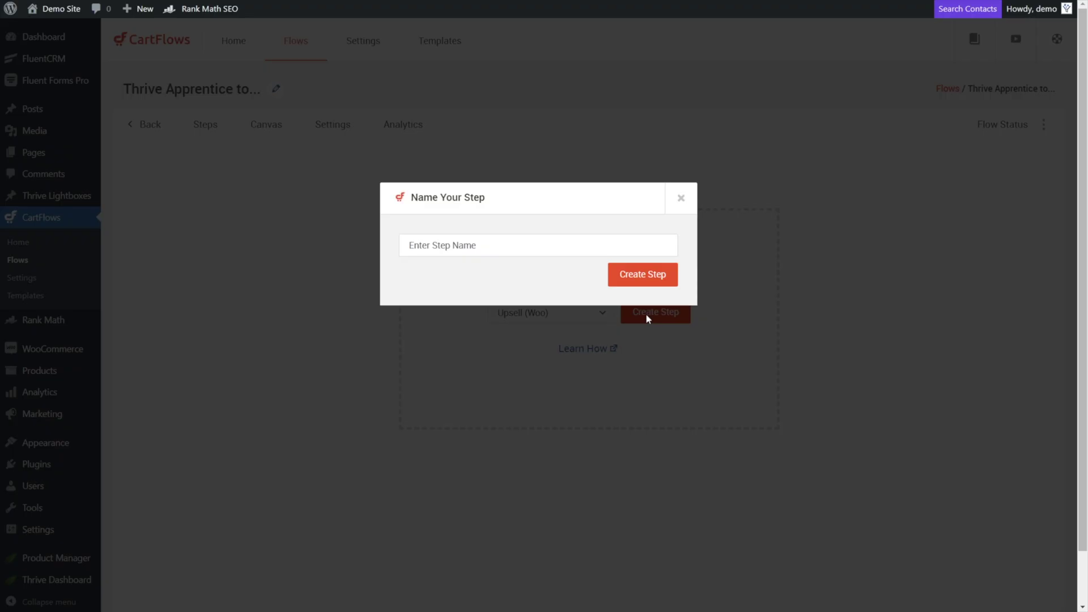
pyautogui.click(473, 249)
pyautogui.write('Membe')
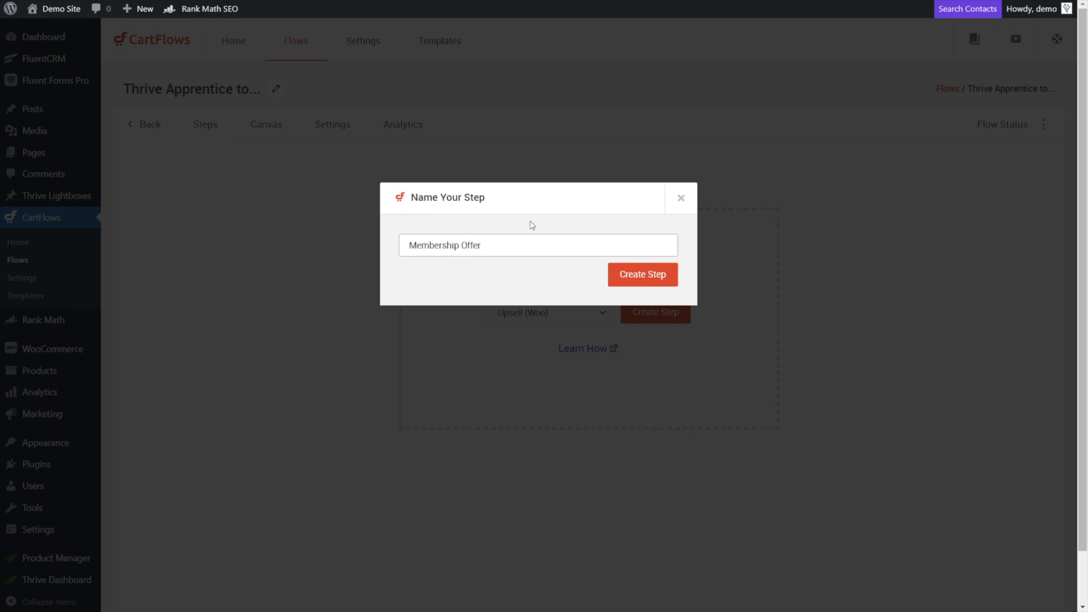
pyautogui.write('rship Offer')
pyautogui.click(627, 275)
pyautogui.moveTo(154, 451); pyautogui.dragTo(167, 391)
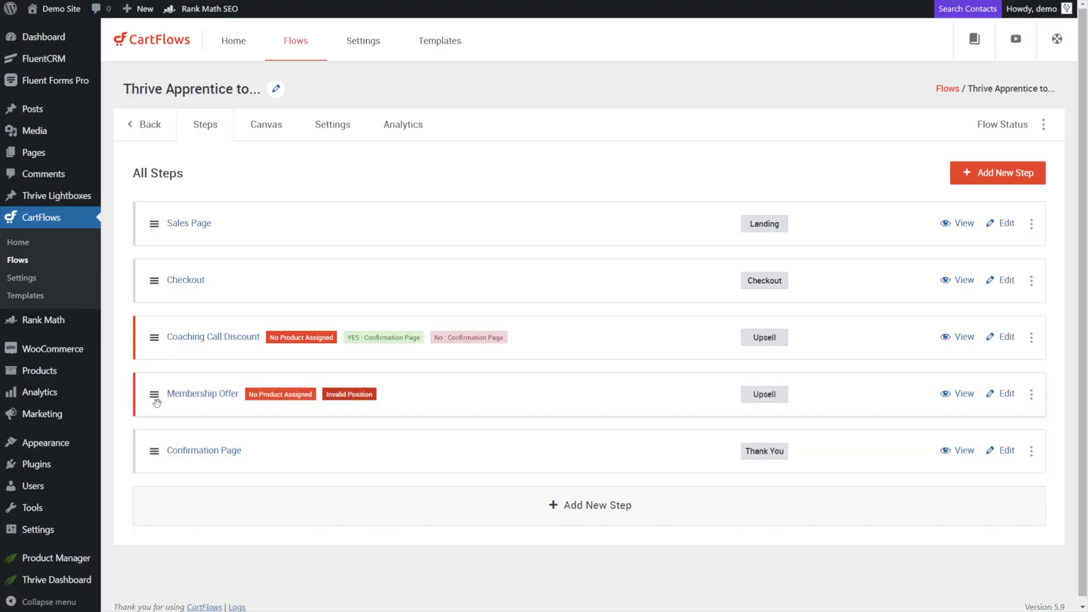
pyautogui.click(267, 127)
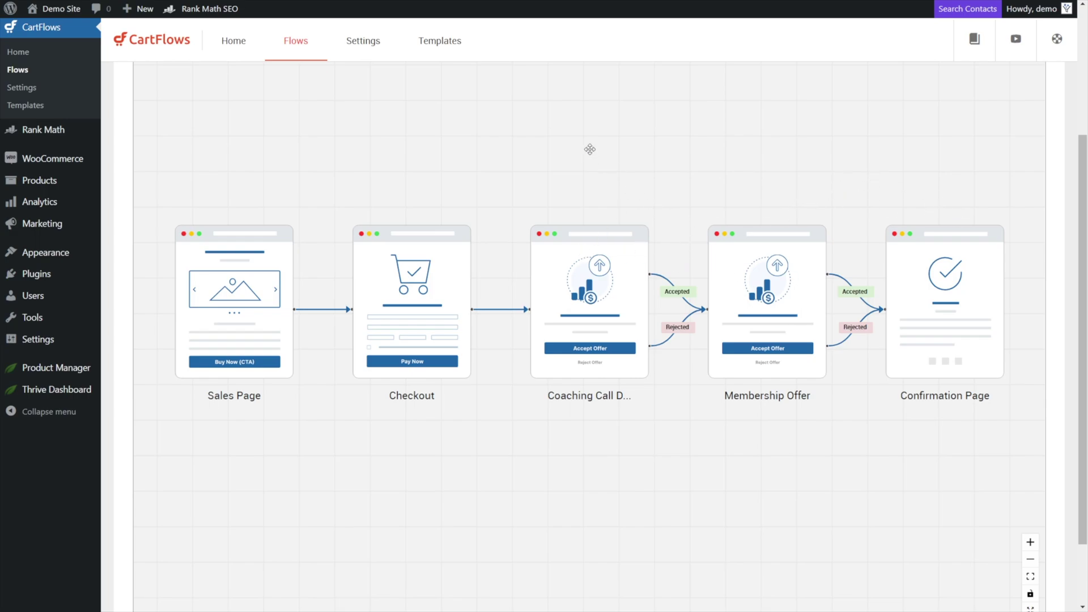
pyautogui.scroll(5, 706, 243)
pyautogui.click(205, 124)
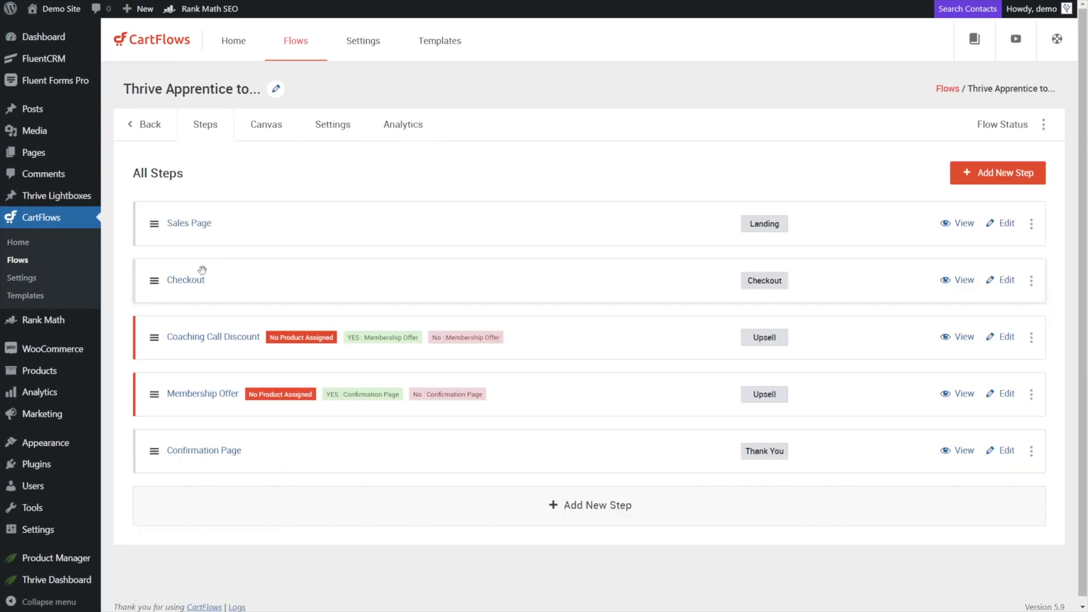
# Enable dynamic offers on the Checkout step, redirecting to Coaching Call Discount.
pyautogui.click(195, 281)
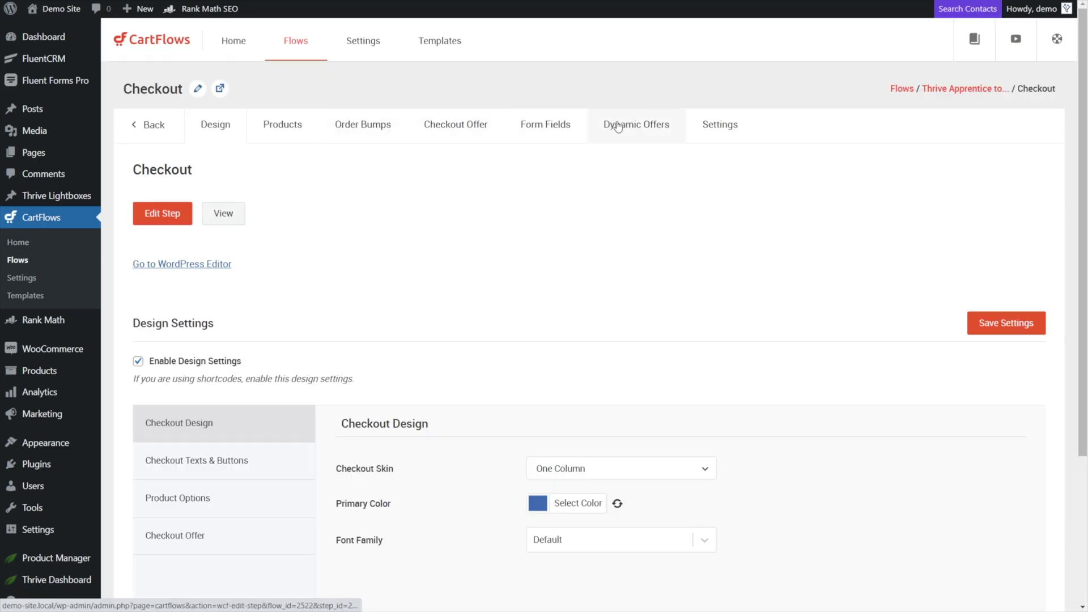
pyautogui.click(625, 130)
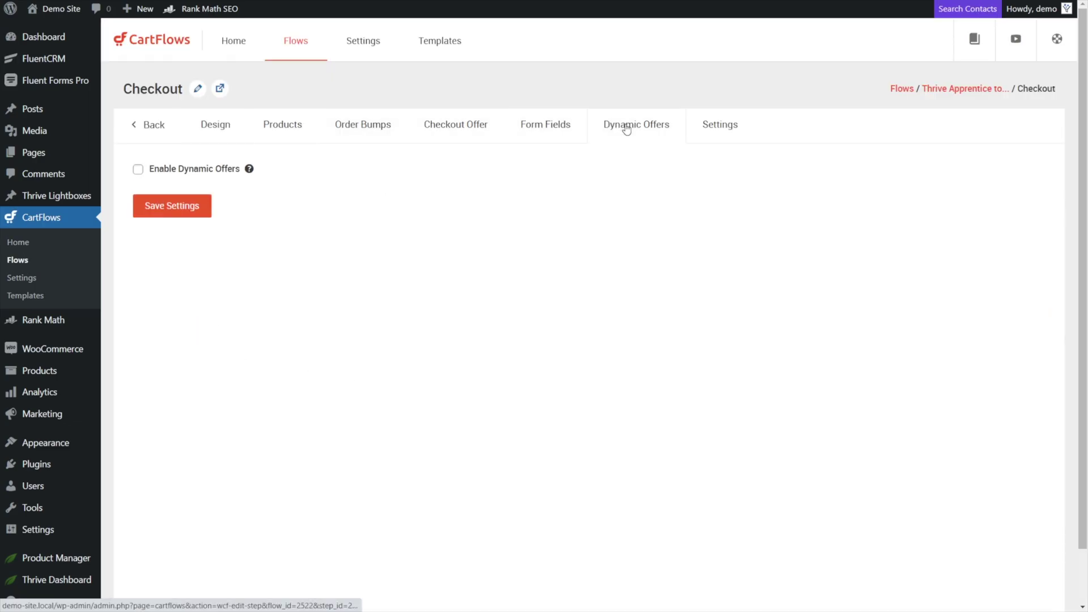
pyautogui.click(138, 170)
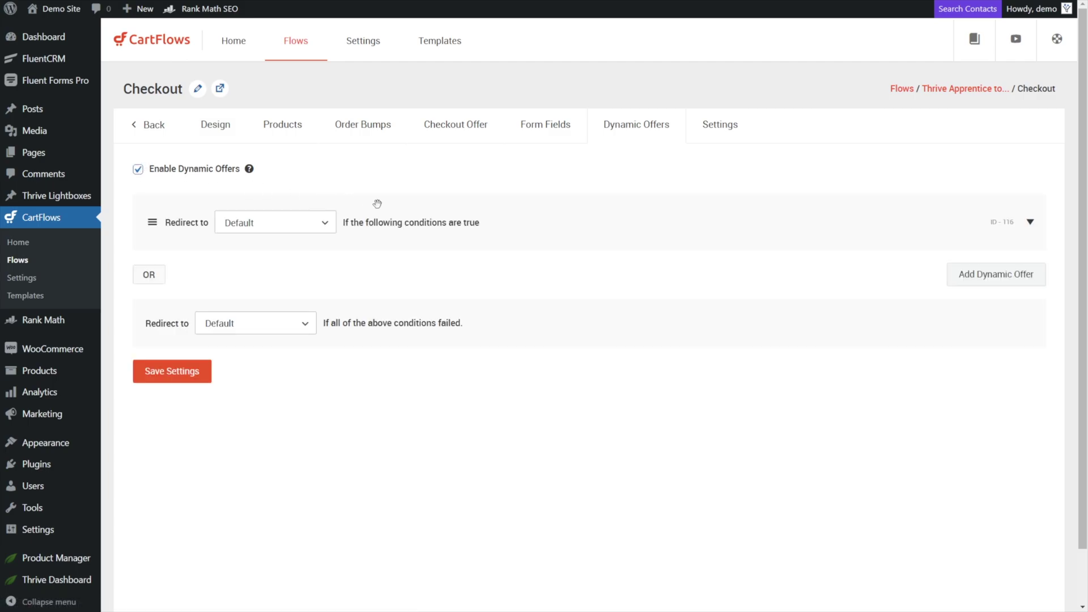
pyautogui.click(294, 228)
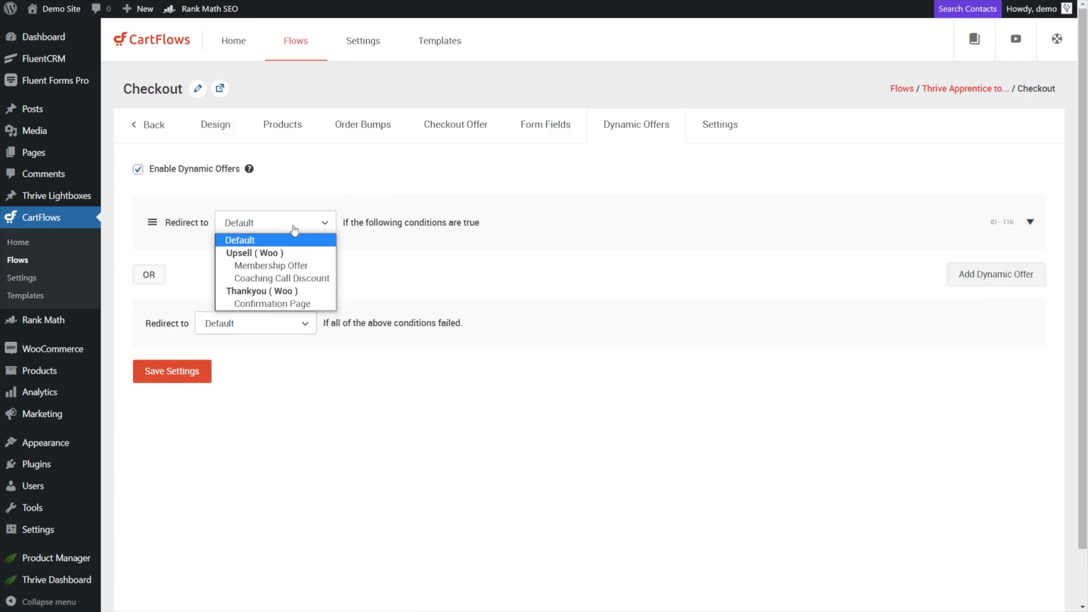
pyautogui.click(294, 277)
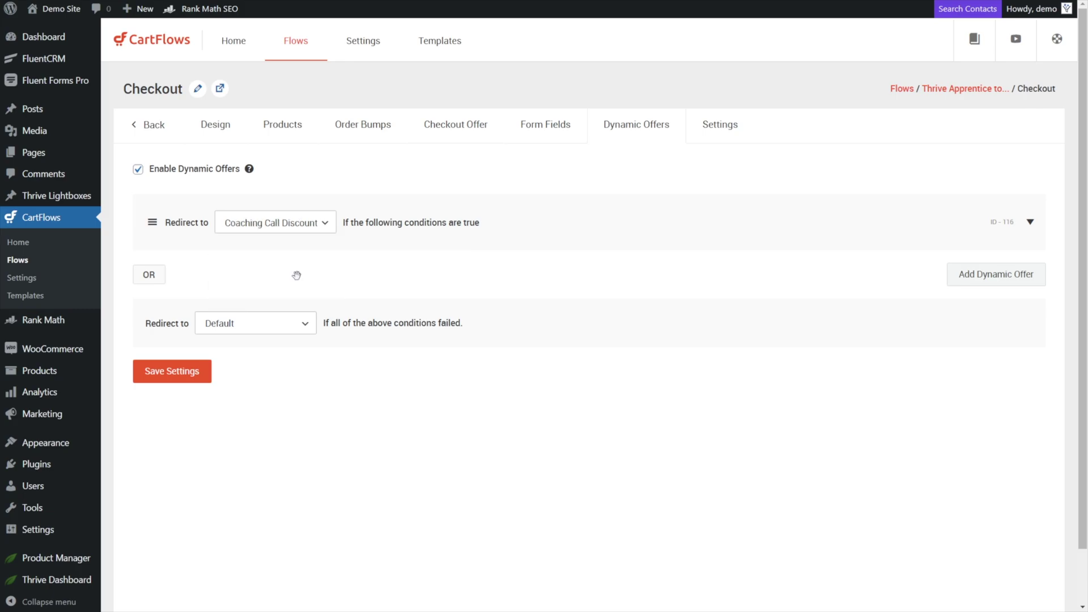
# Make the redirect's condition order Total greater than the comparison amount.
pyautogui.click(1031, 223)
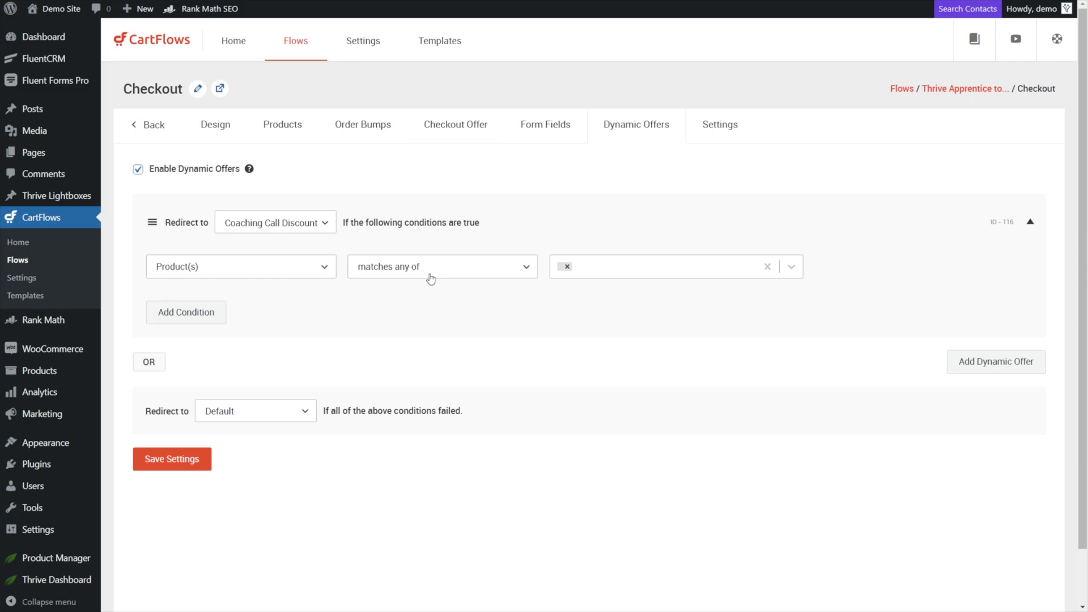
pyautogui.click(301, 268)
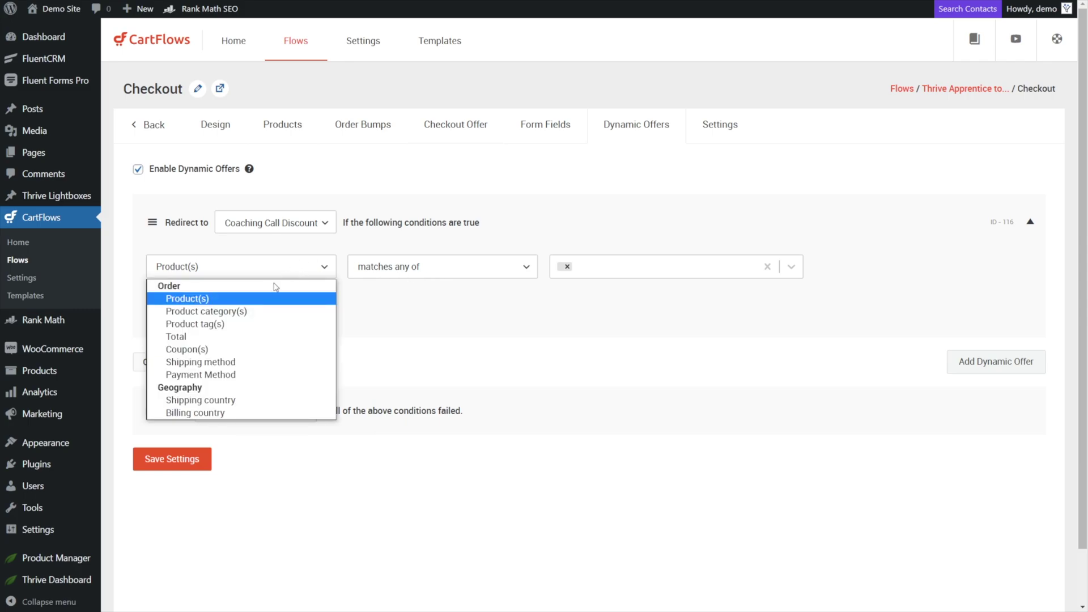
pyautogui.click(223, 337)
pyautogui.click(286, 272)
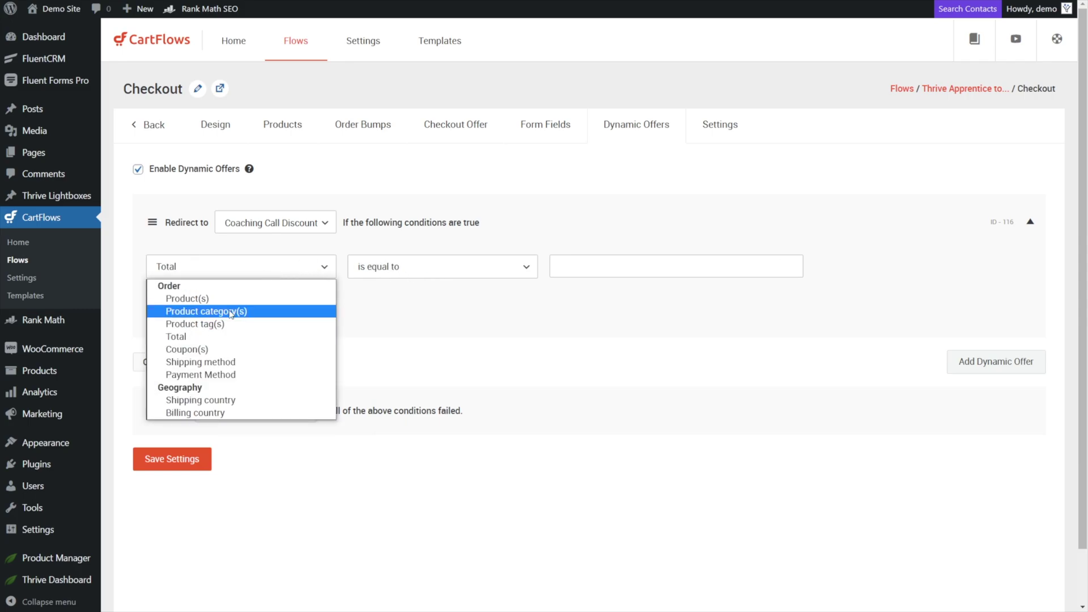
pyautogui.click(216, 336)
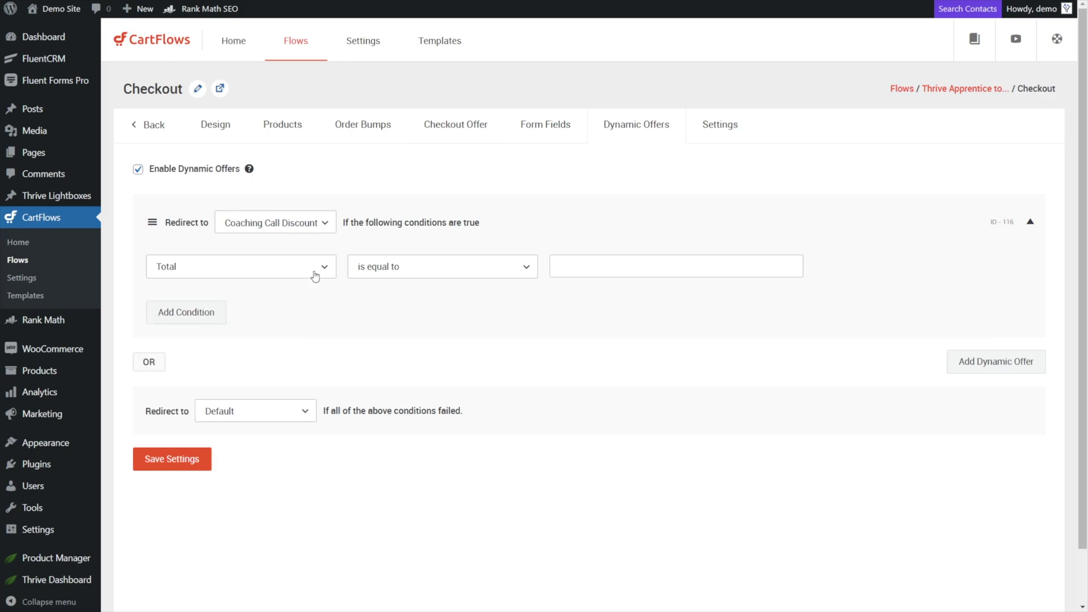
pyautogui.click(425, 269)
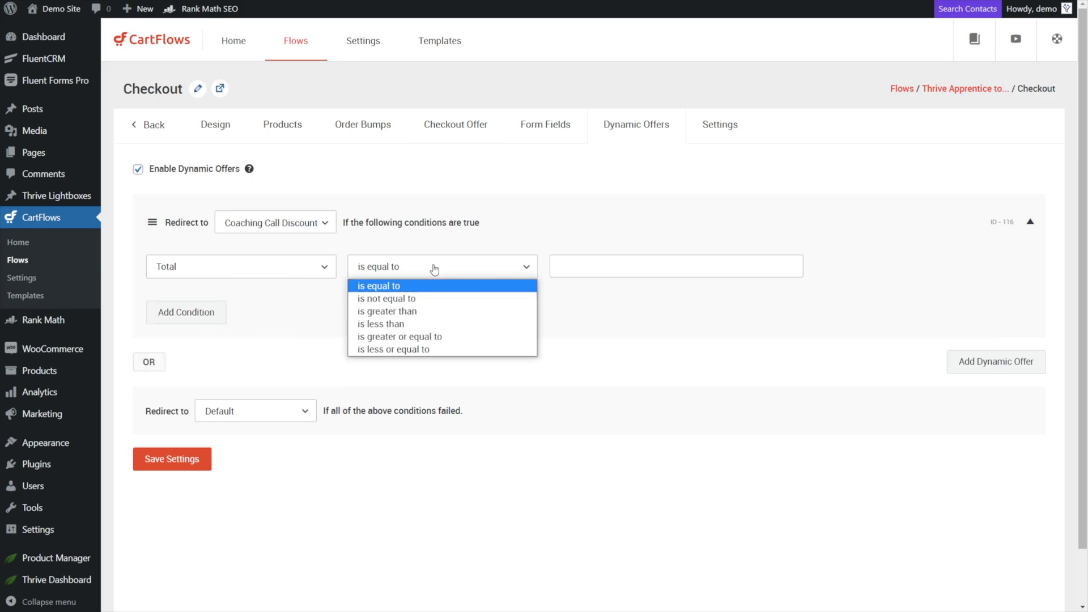
pyautogui.click(423, 315)
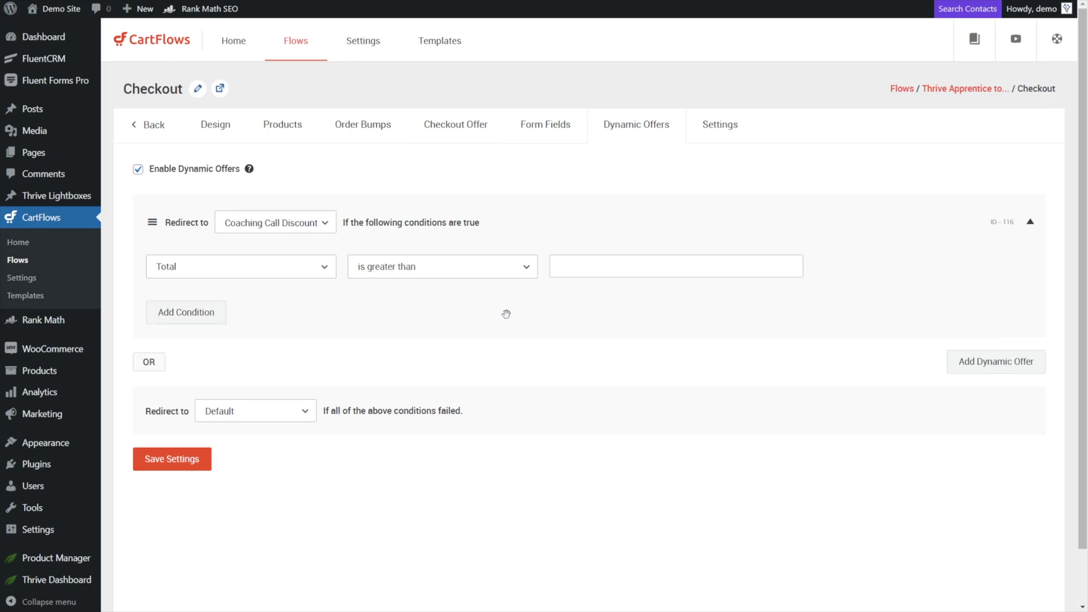
pyautogui.click(618, 271)
# Set Membership Offer as the fallback redirect, save, and open Coaching Call Discount's settings.
pyautogui.click(321, 235)
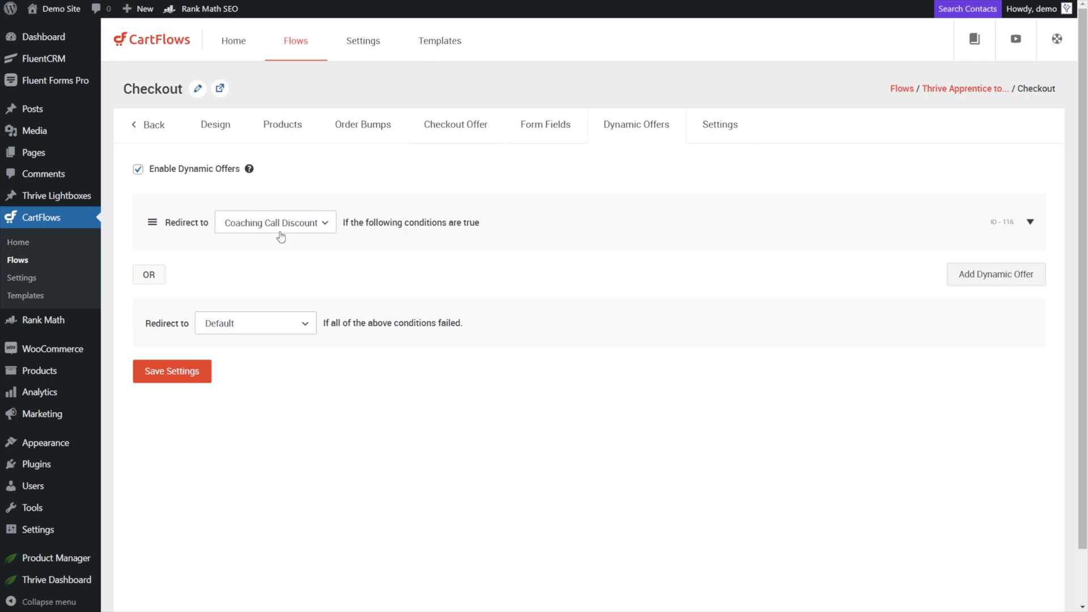
pyautogui.click(295, 327)
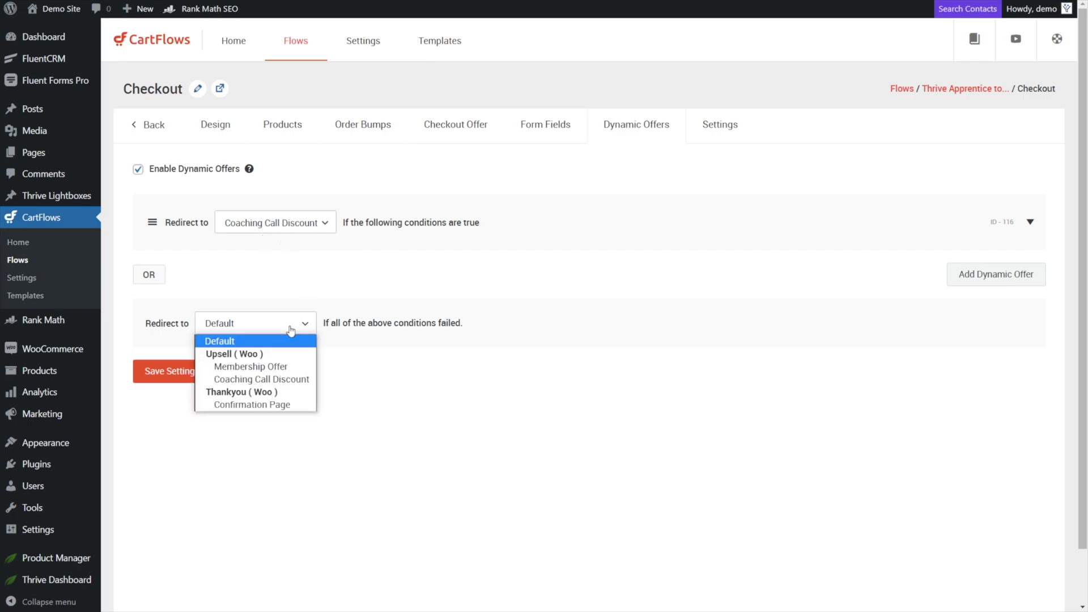
pyautogui.click(259, 368)
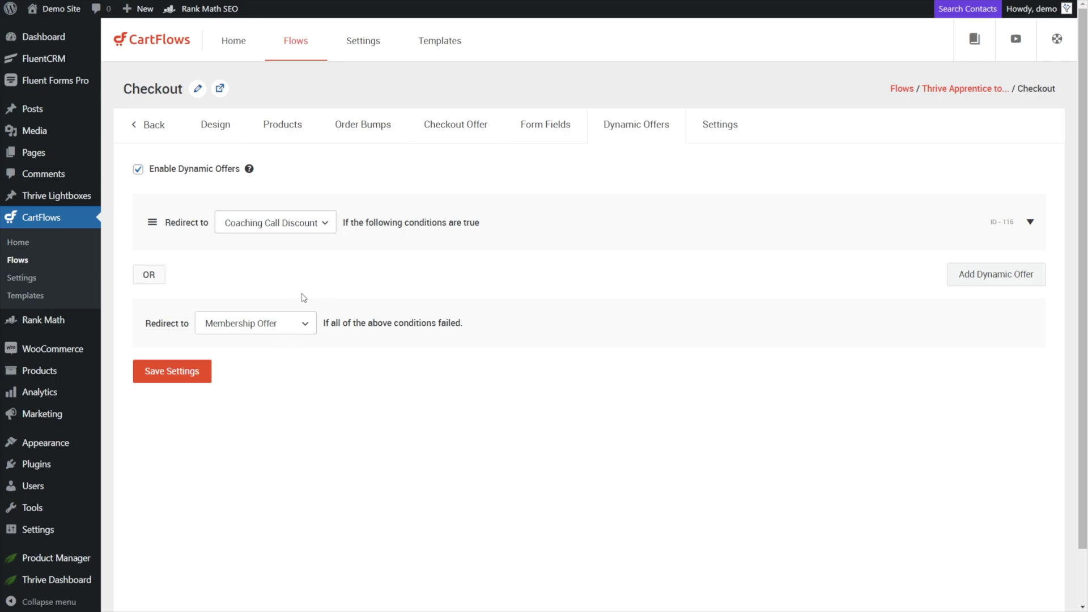
pyautogui.click(174, 376)
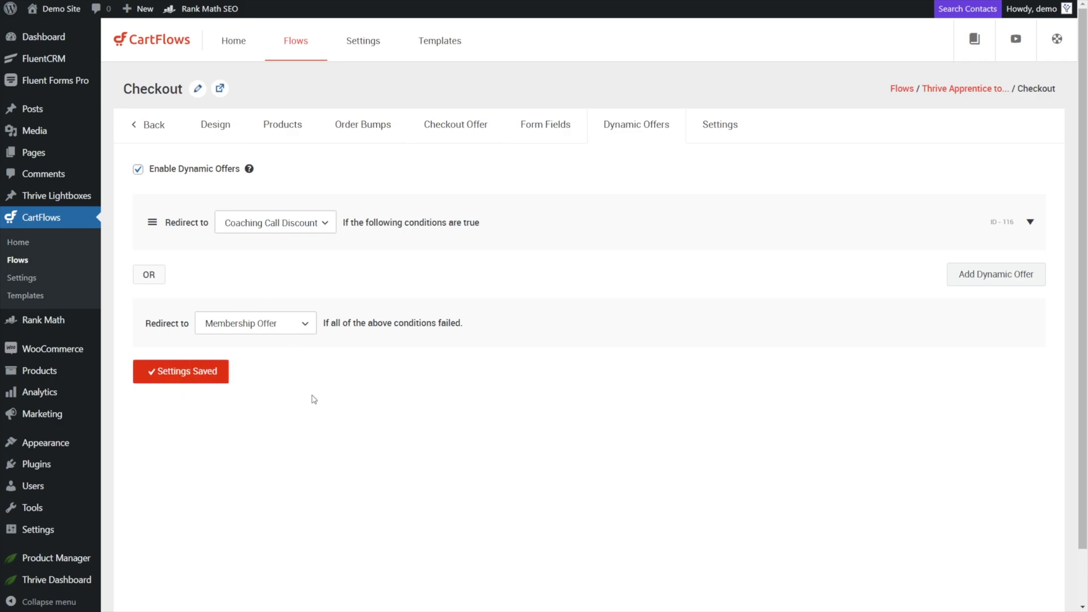
pyautogui.click(150, 124)
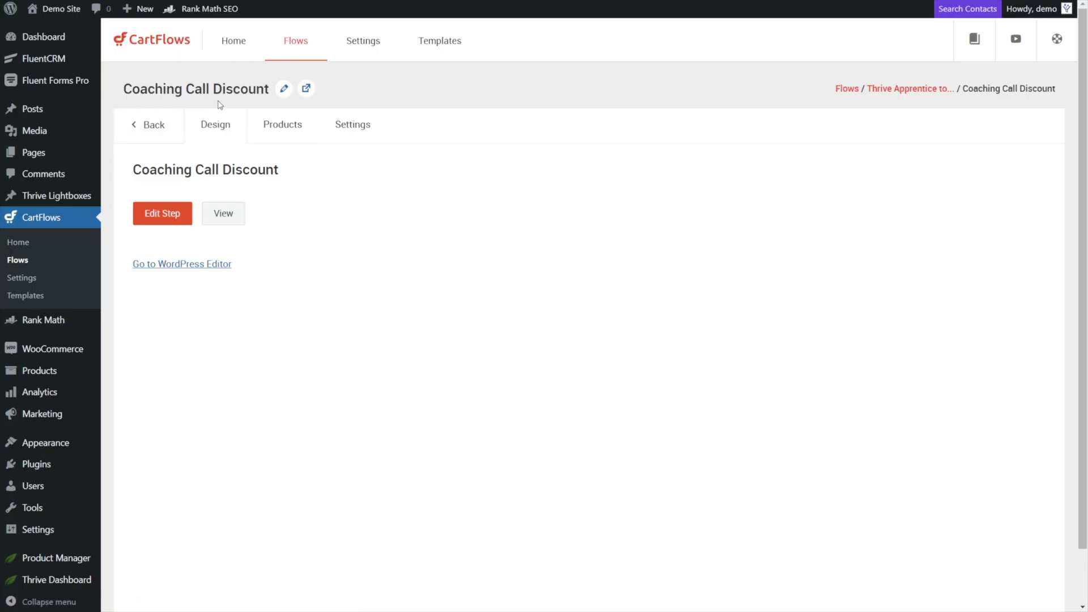
pyautogui.click(351, 131)
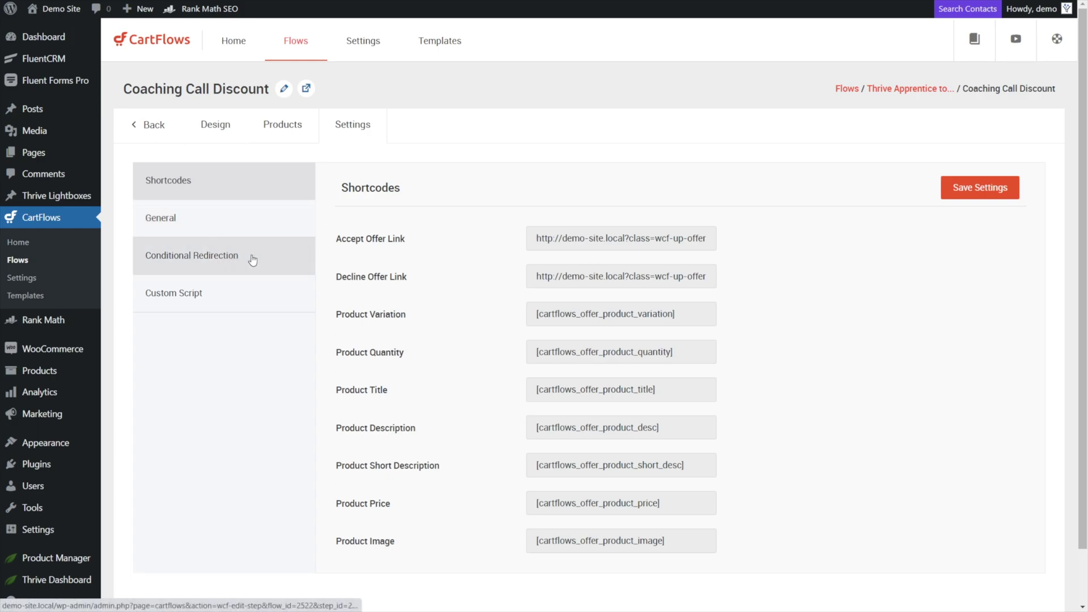
# Route Coaching Call Discount's Offer Yes and Offer No next steps to Confirmation Page and save.
pyautogui.click(211, 258)
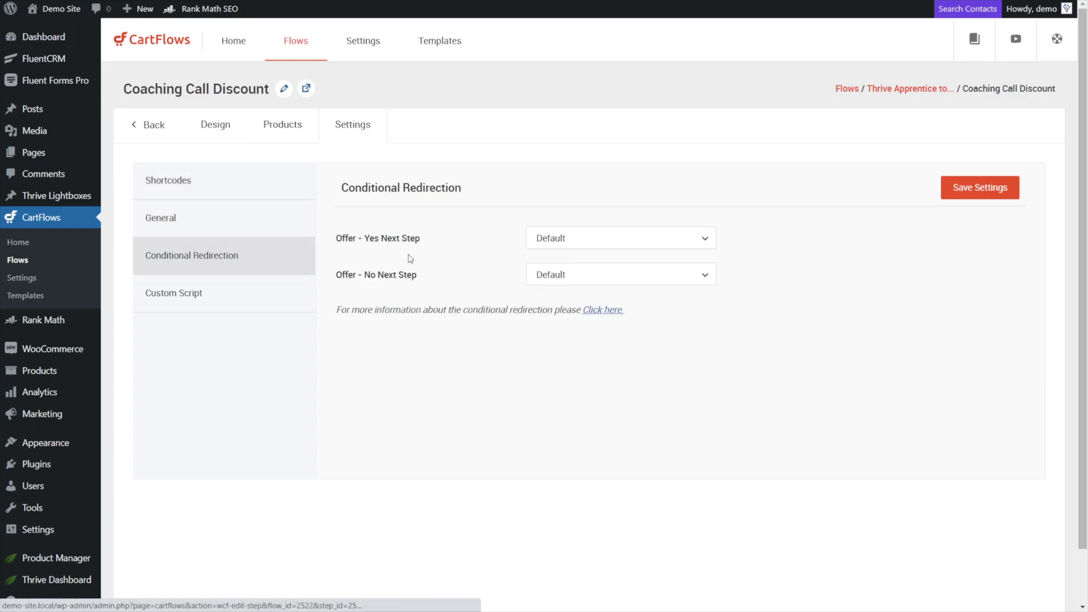
pyautogui.click(575, 241)
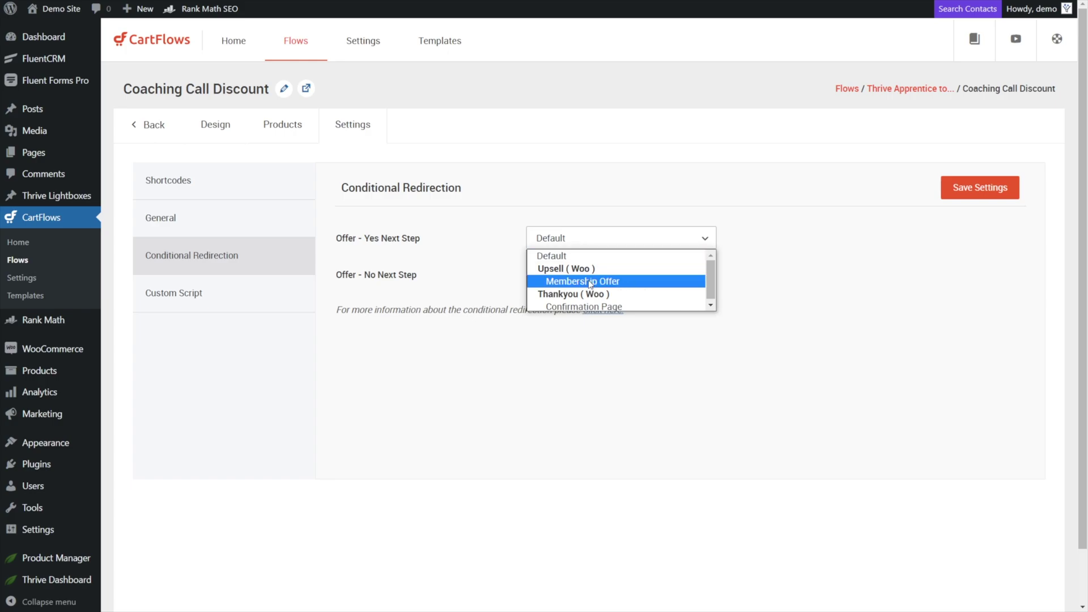
pyautogui.click(595, 305)
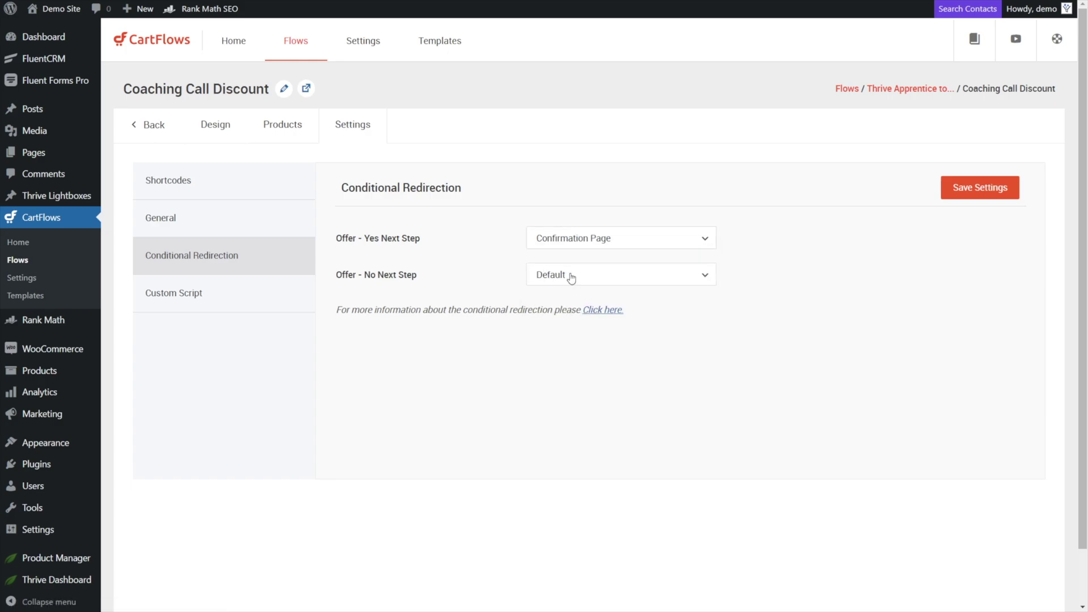
pyautogui.click(614, 278)
pyautogui.click(612, 343)
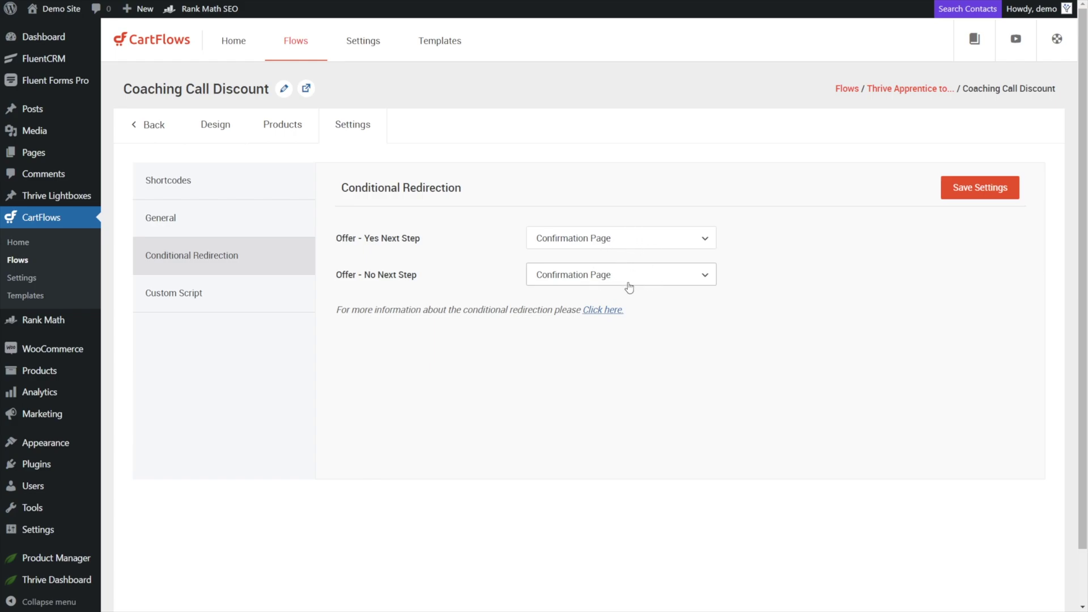
pyautogui.click(980, 190)
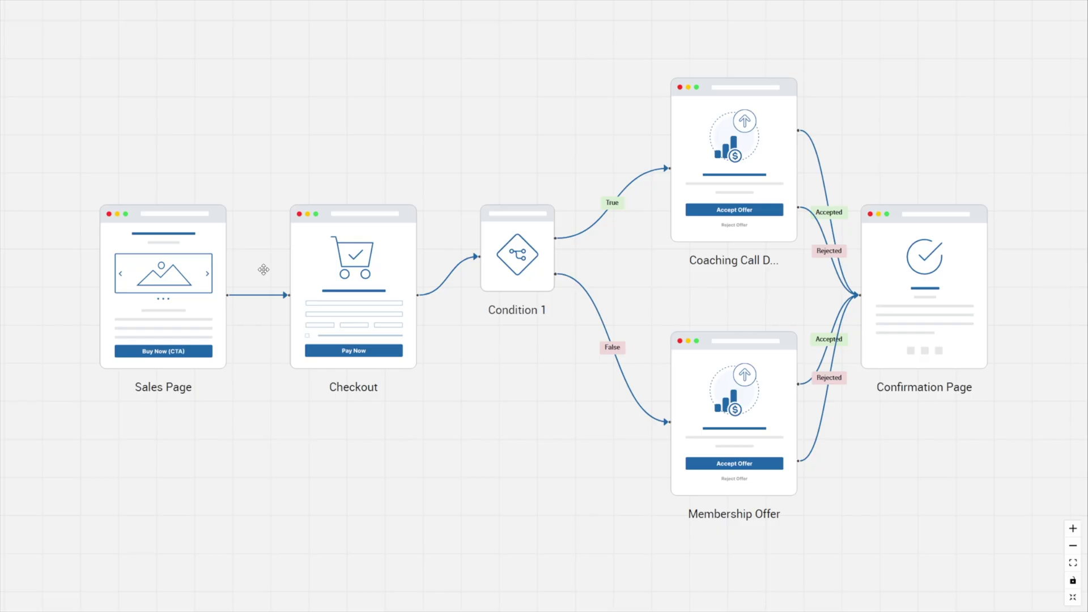
# Drag the Confirmation Page node further right on the flow canvas.
pyautogui.moveTo(906, 268); pyautogui.dragTo(970, 272)
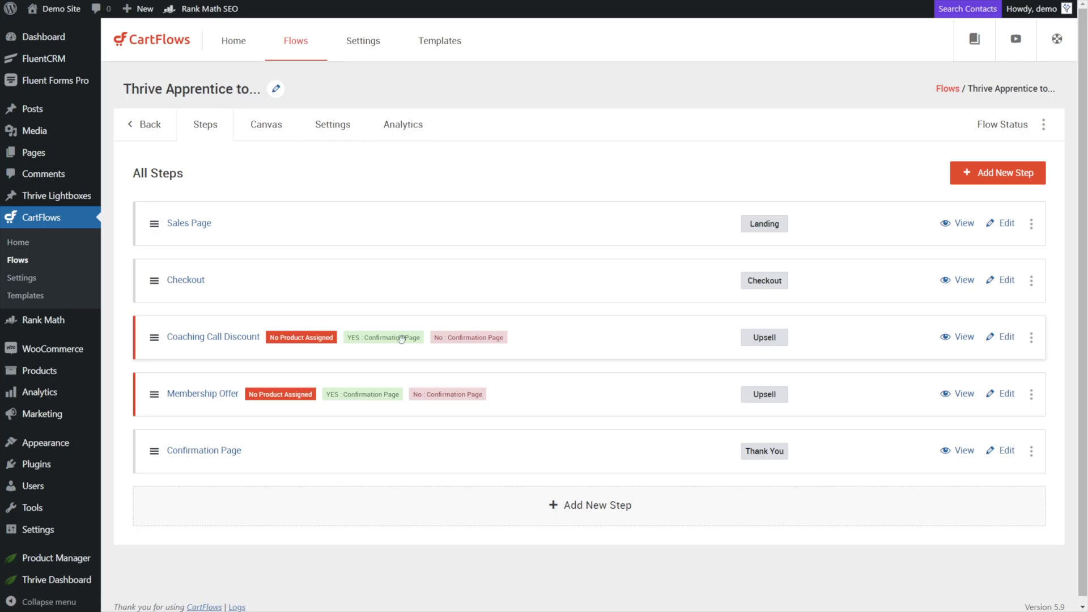
# Select the Coaching Call product for the Coaching Call Discount offer.
pyautogui.click(227, 337)
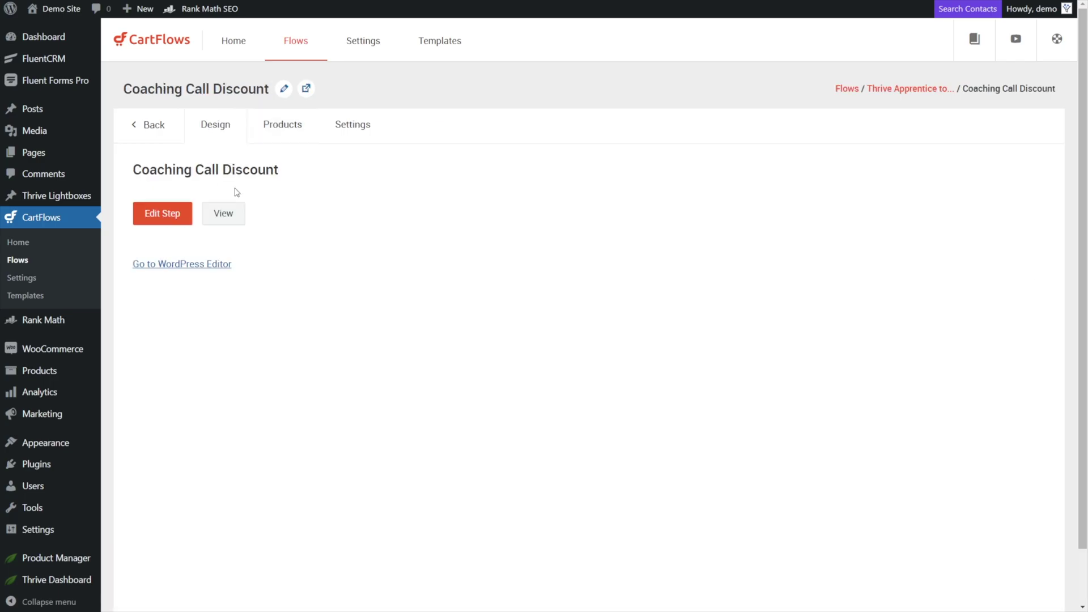
pyautogui.click(282, 135)
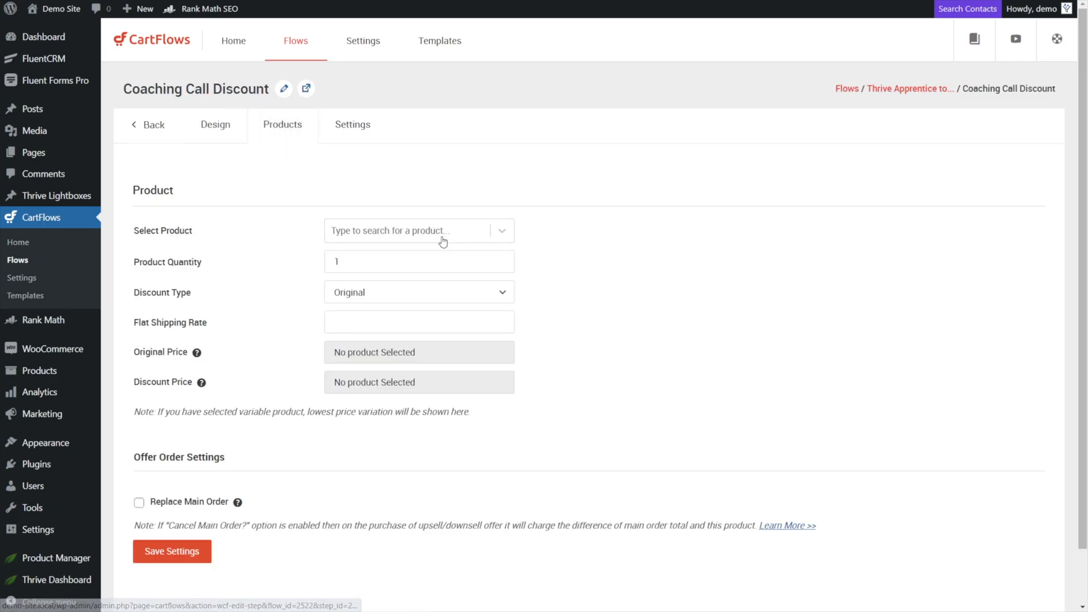
pyautogui.click(493, 234)
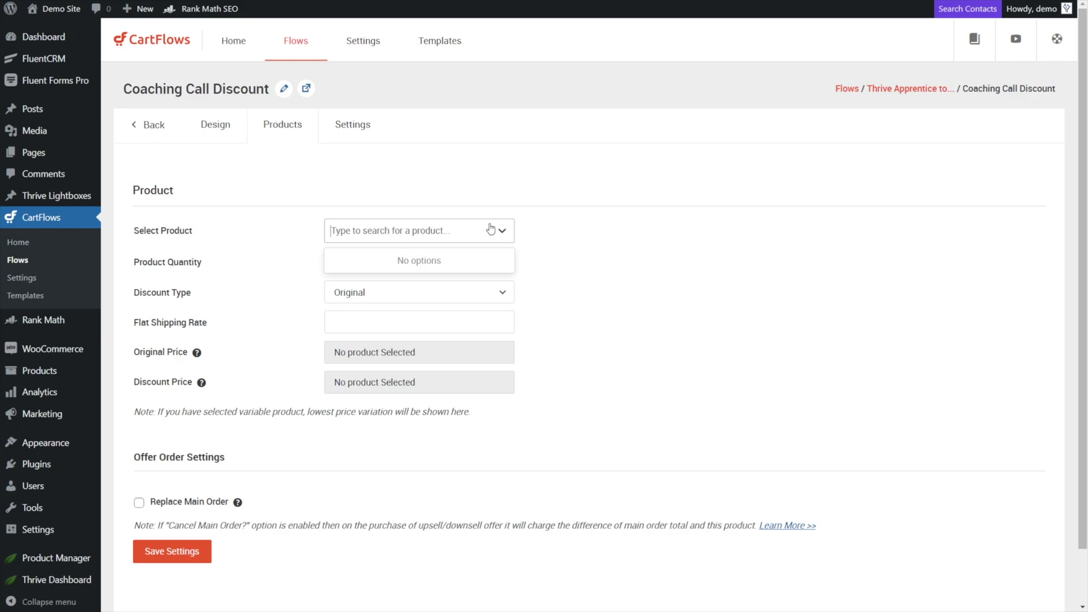
pyautogui.write('Call')
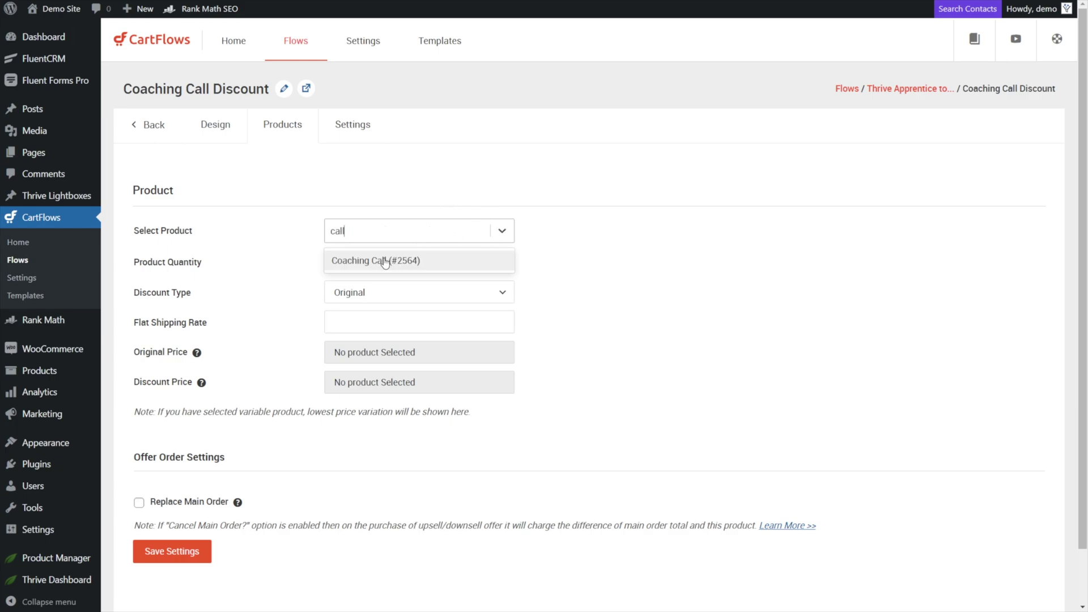
pyautogui.click(379, 262)
# Apply a Discount Price of 50 to the offer and save the settings.
pyautogui.click(374, 293)
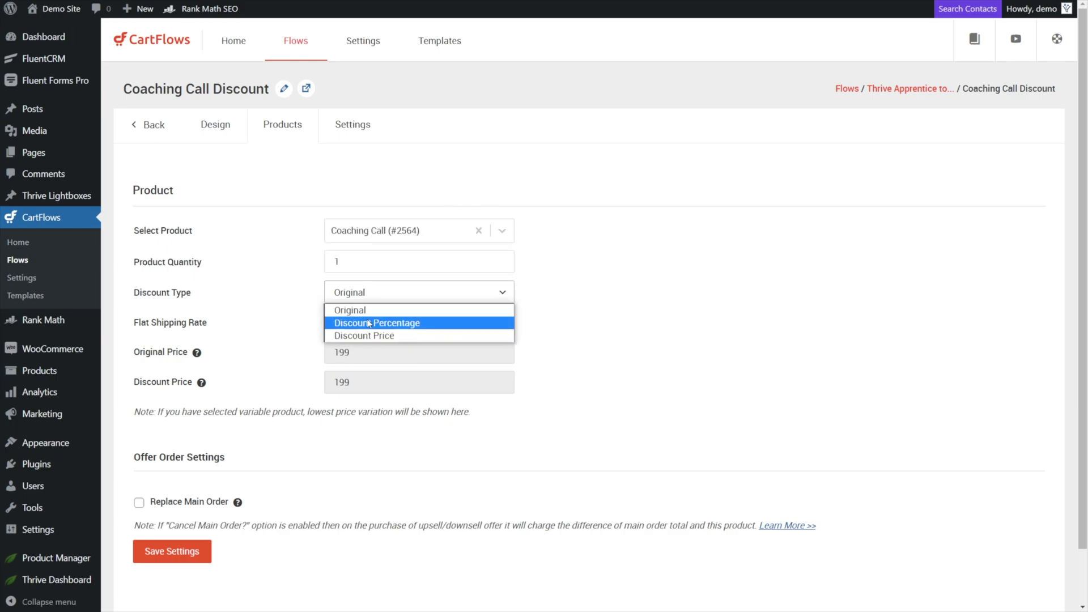
pyautogui.click(369, 337)
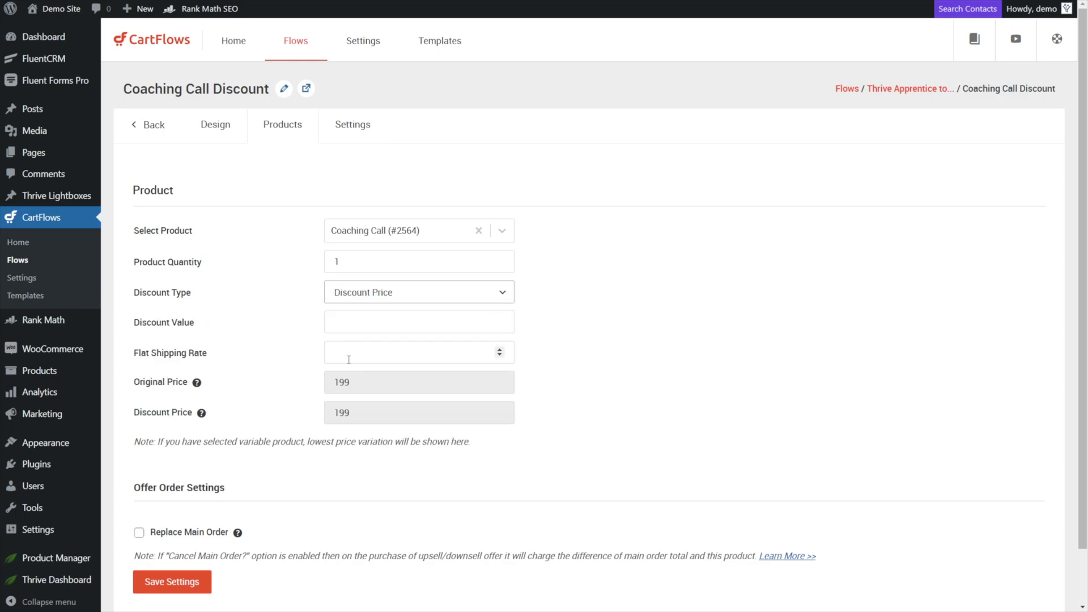
pyautogui.click(354, 319)
pyautogui.write('50')
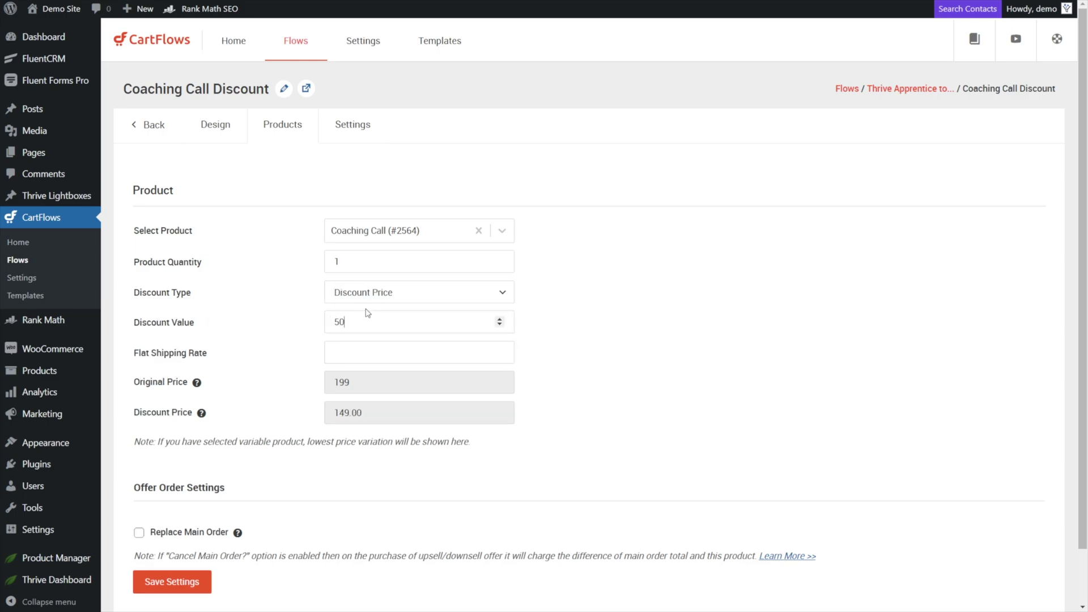
pyautogui.click(578, 367)
pyautogui.scroll(-1, 357, 423)
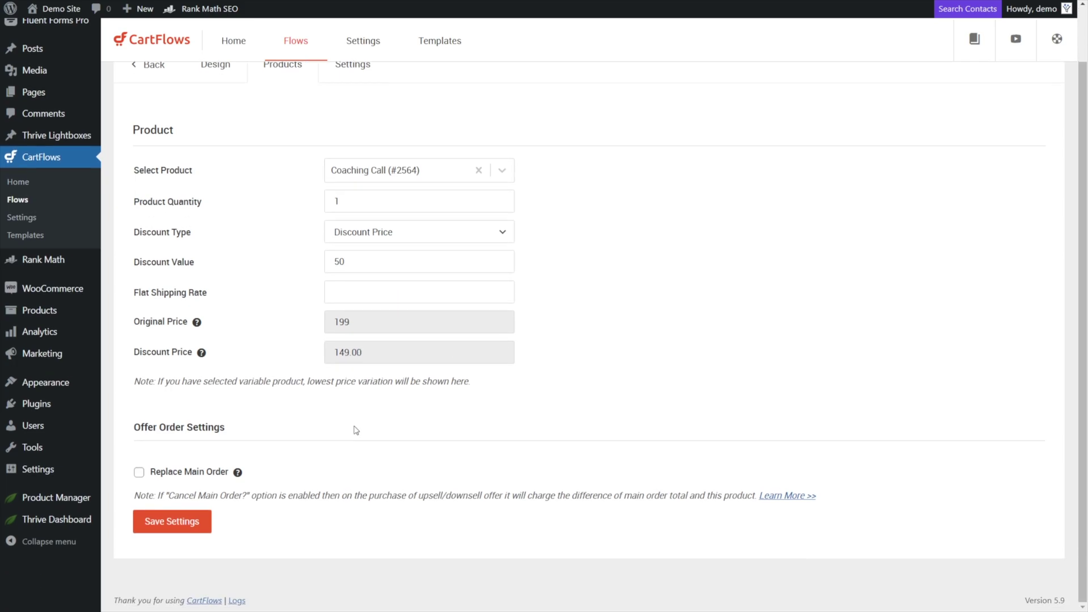
pyautogui.click(186, 527)
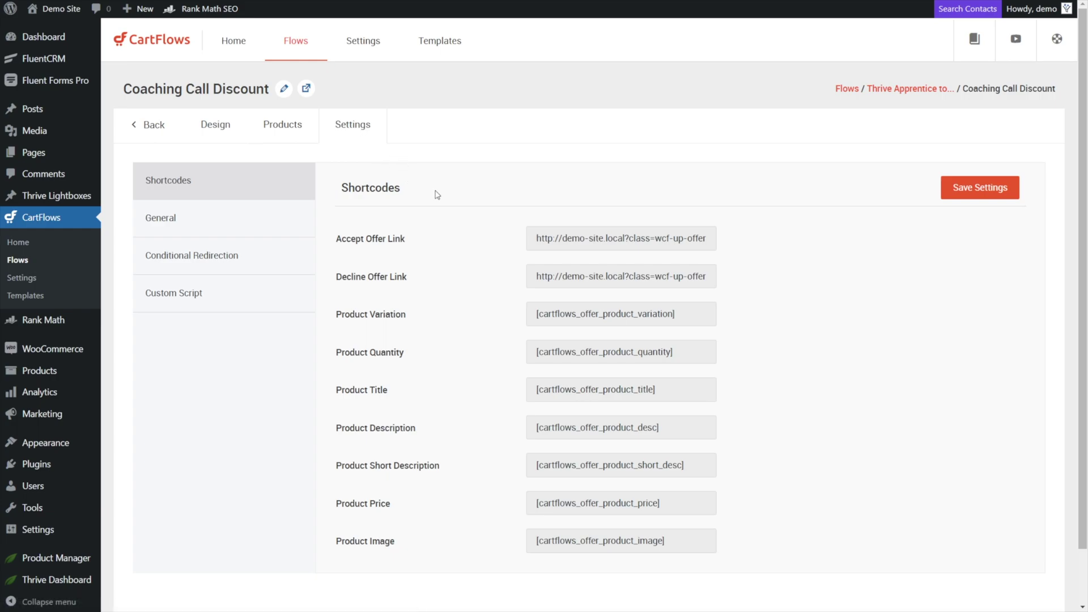
# Copy the Coaching Call Discount's Accept Offer Link URL, then return to the step's design options.
pyautogui.moveTo(536, 237); pyautogui.dragTo(712, 240)
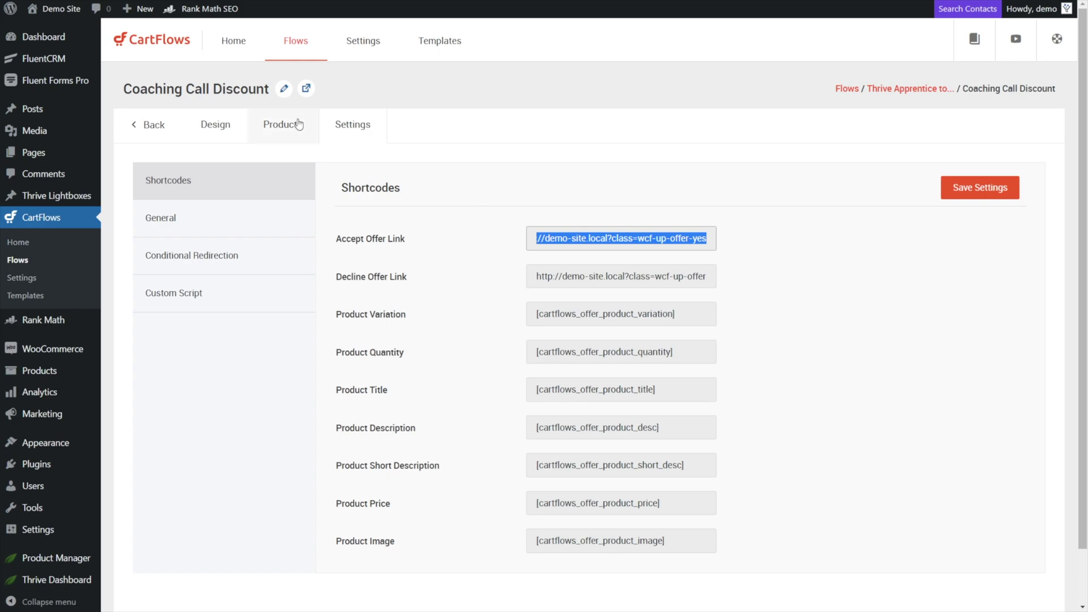
pyautogui.click(215, 126)
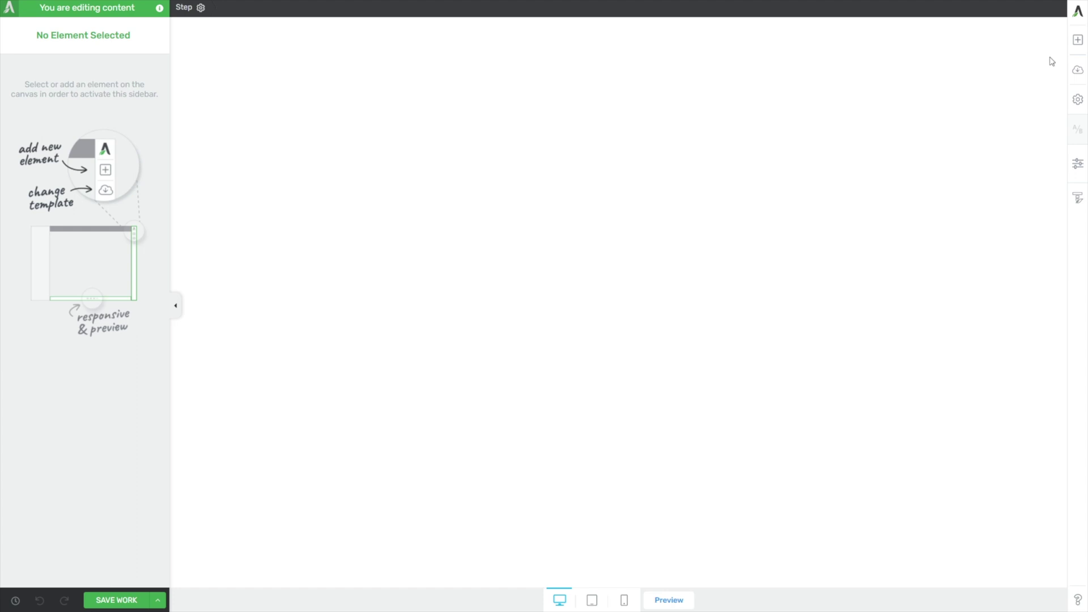
# Browse the Hydrogen Smart upsell and webinar pages in the pre-built landing page library.
pyautogui.click(1077, 72)
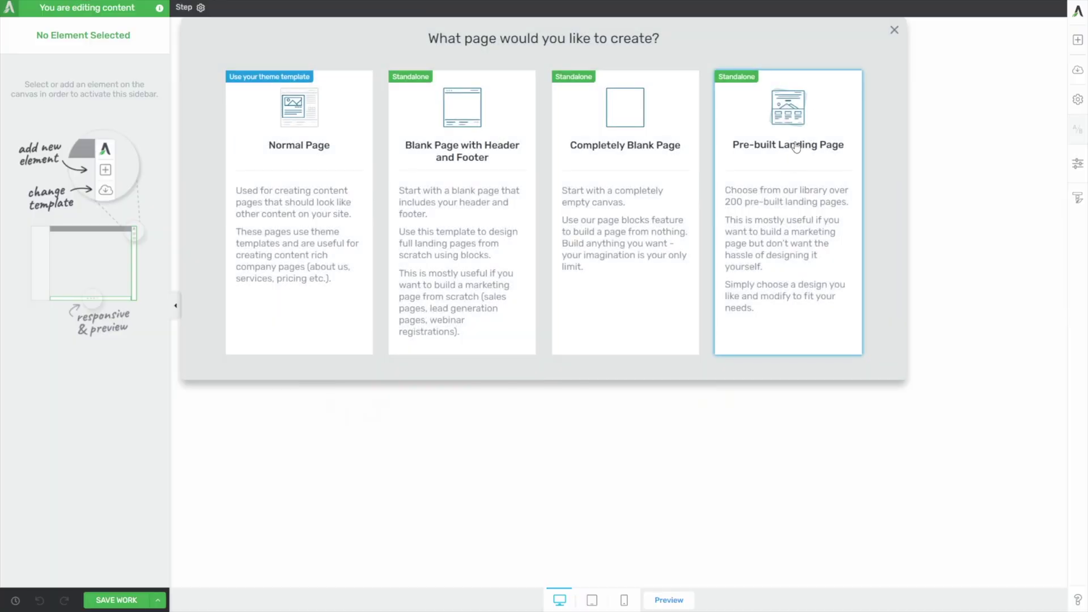
pyautogui.click(798, 154)
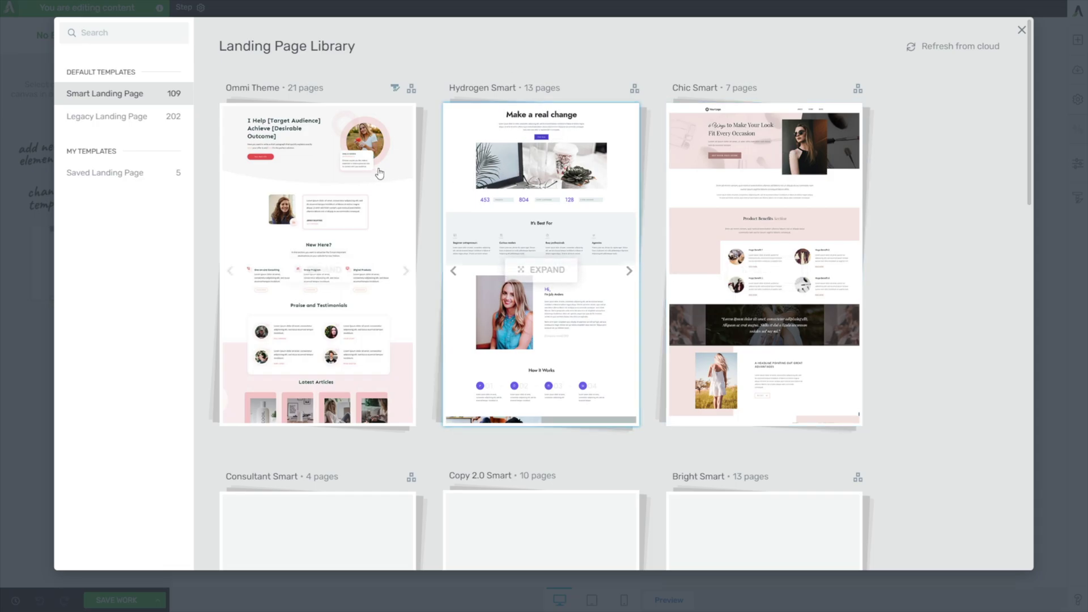
pyautogui.click(524, 168)
pyautogui.click(93, 96)
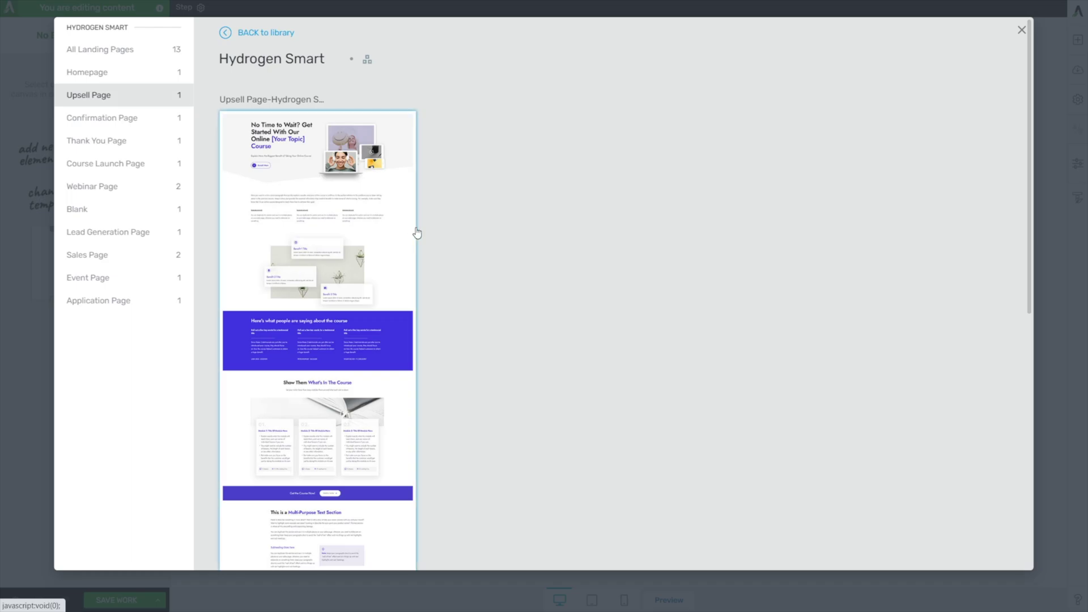
pyautogui.scroll(-8, 344, 227)
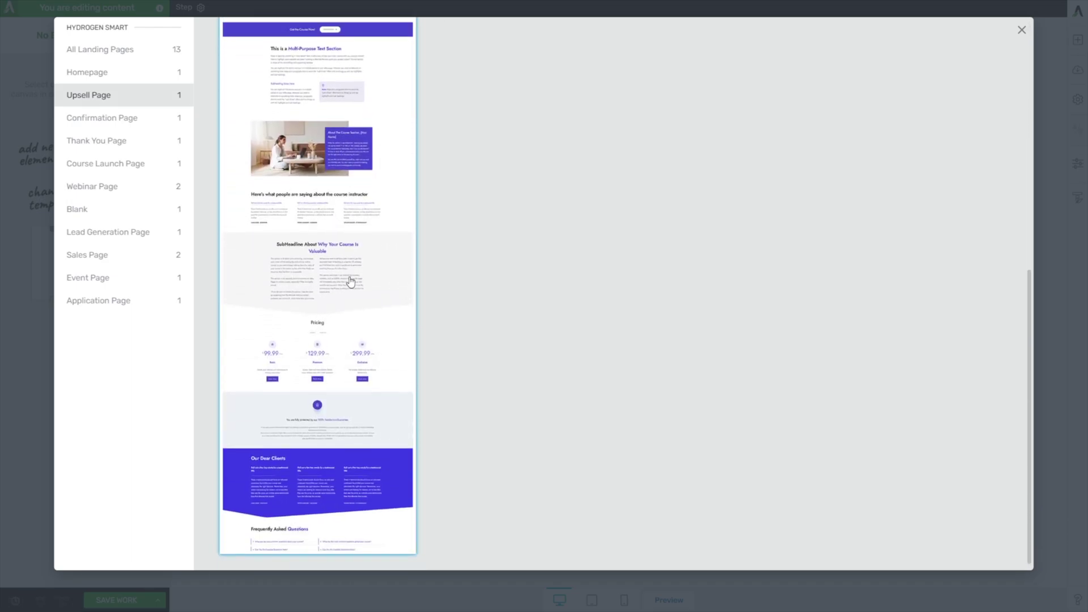
pyautogui.scroll(10, 347, 277)
pyautogui.click(123, 183)
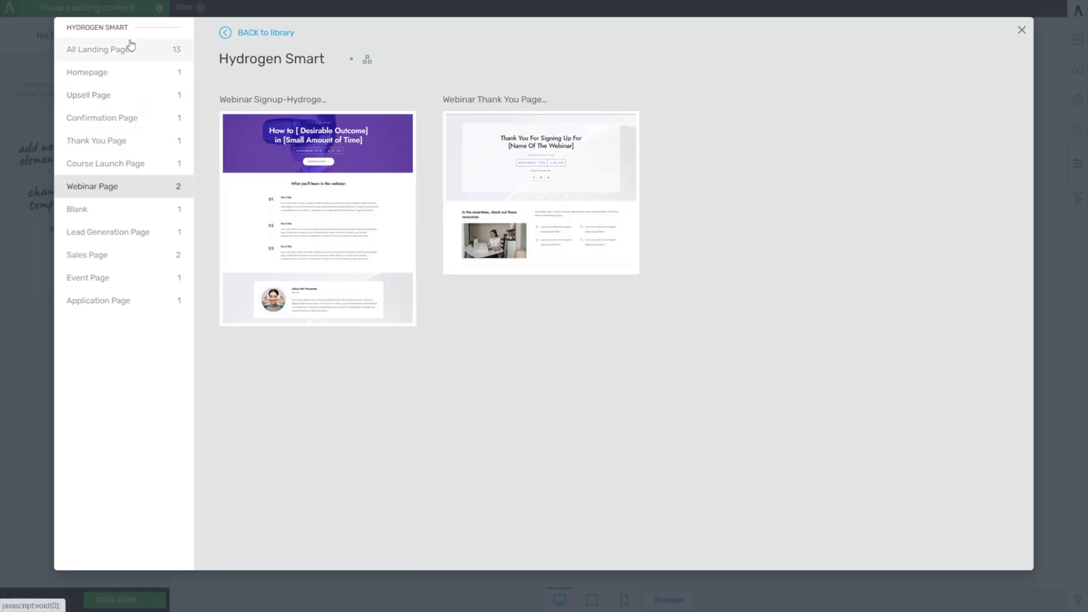
# Close the template library and add a Background Section to the empty page.
pyautogui.click(1021, 30)
pyautogui.click(1078, 40)
pyautogui.click(964, 231)
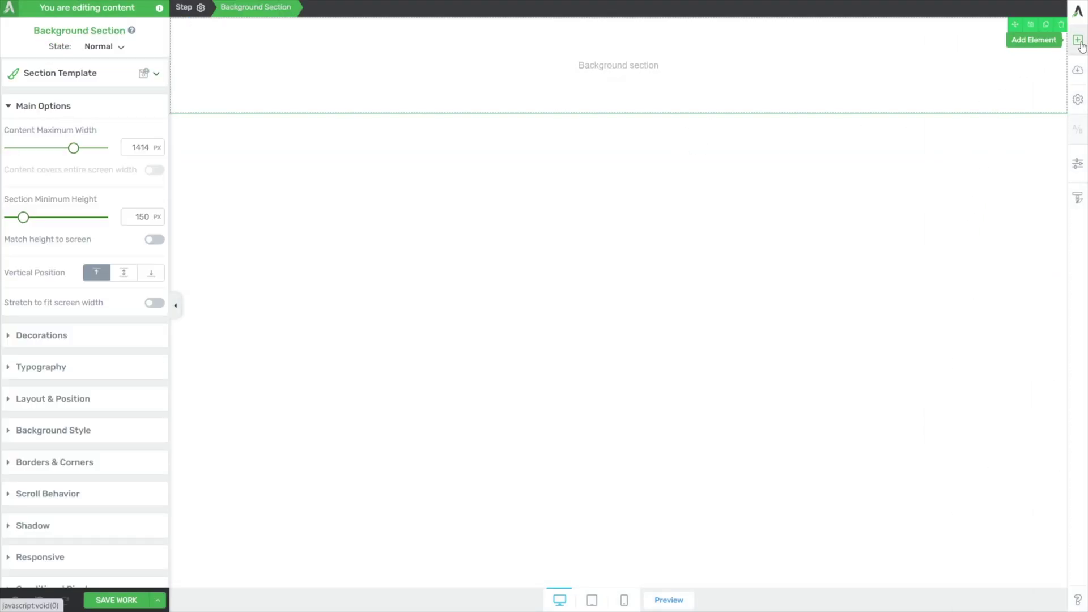
# Place a Content Box with a blue Button inside the background section.
pyautogui.click(1077, 41)
pyautogui.moveTo(1015, 230); pyautogui.dragTo(617, 78)
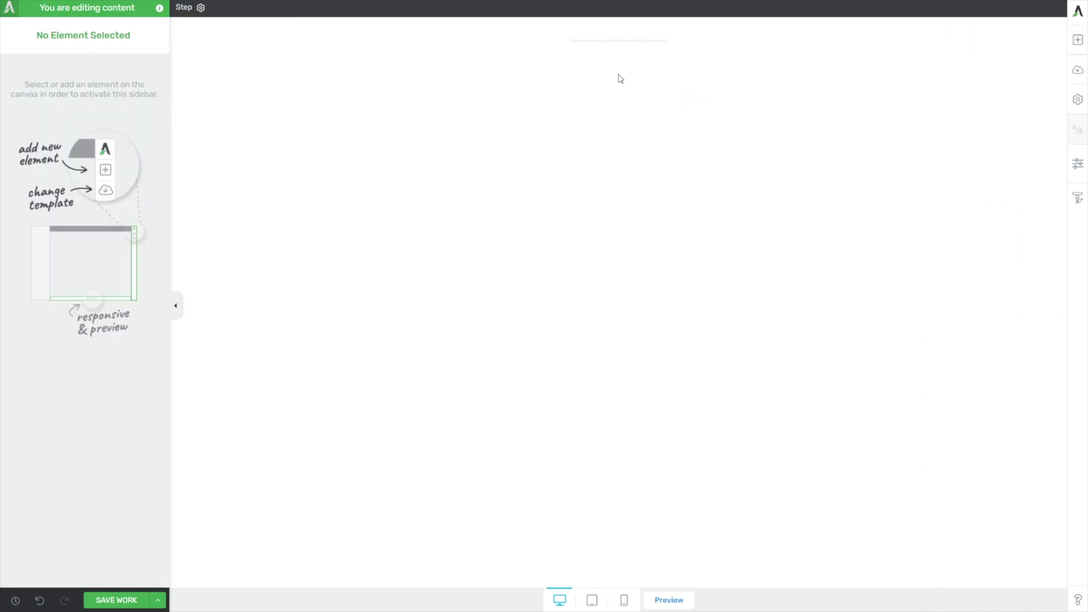
pyautogui.click(1078, 41)
pyautogui.write('button')
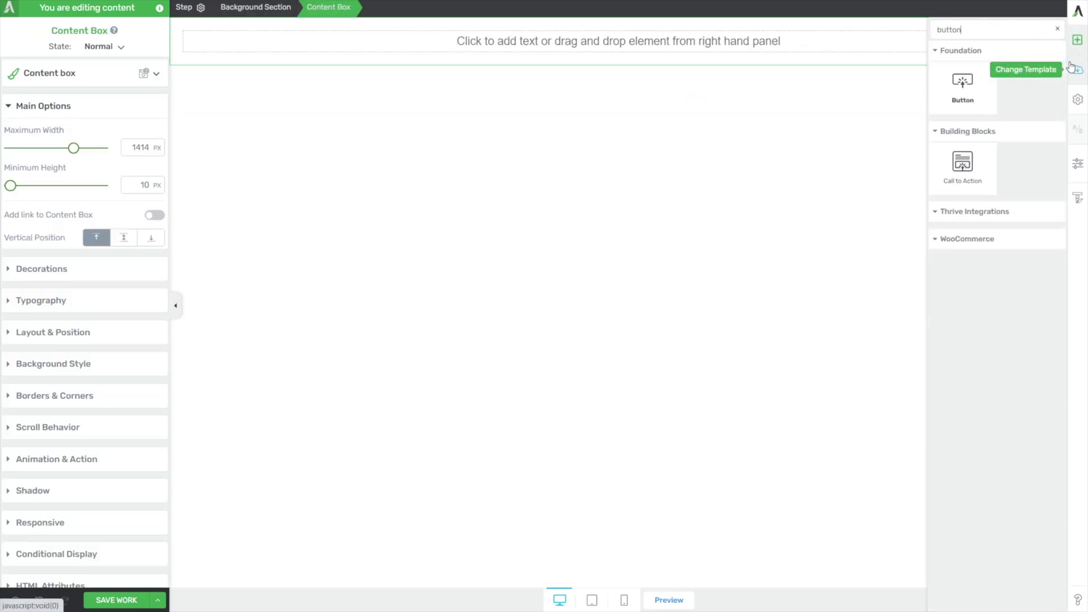
pyautogui.moveTo(961, 79); pyautogui.dragTo(642, 42)
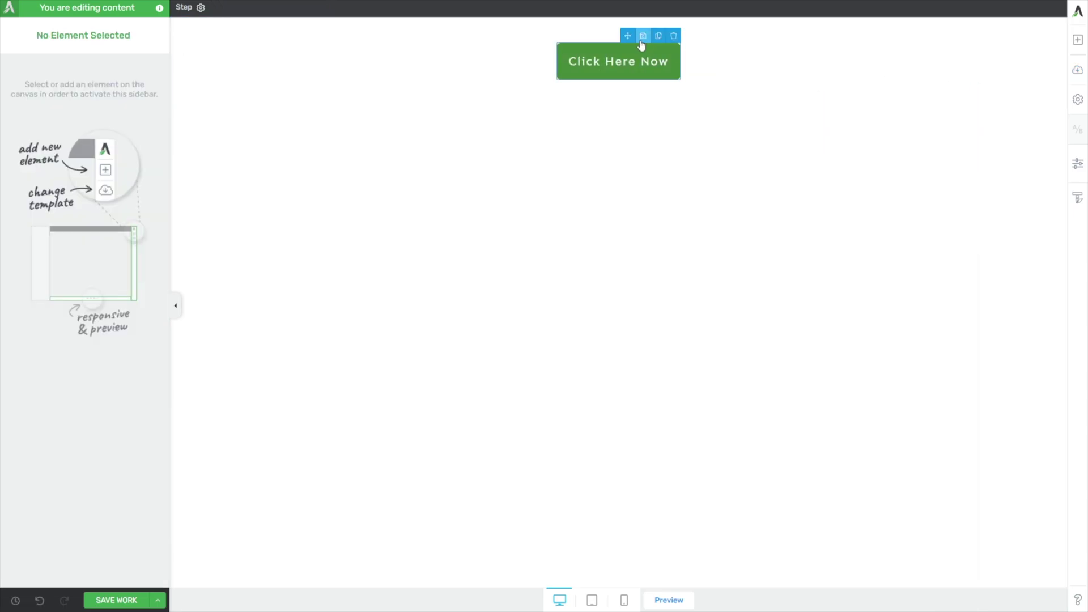
pyautogui.click(158, 146)
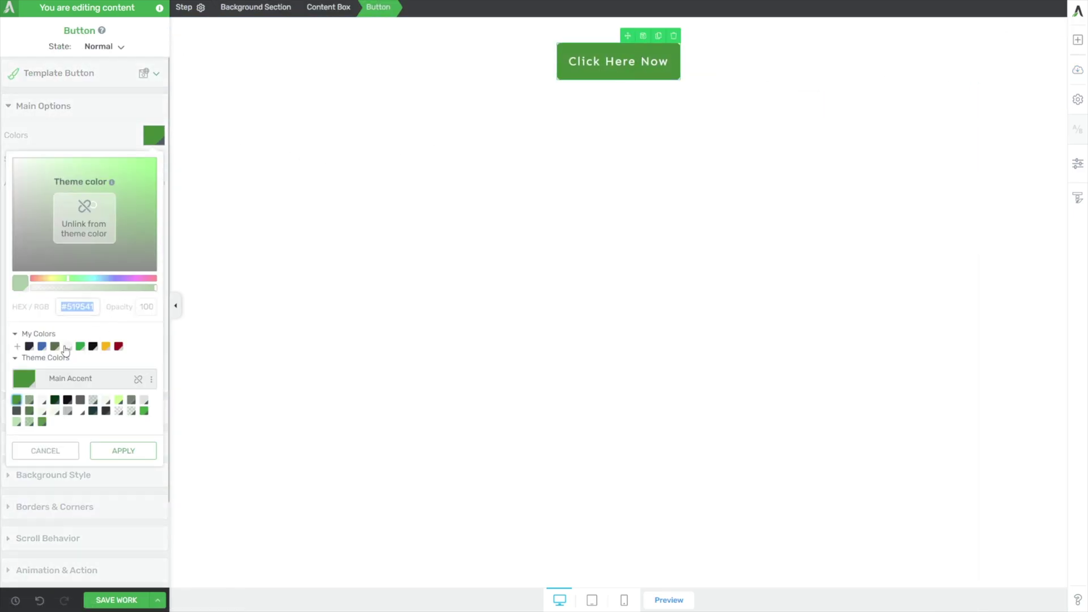
pyautogui.click(51, 347)
pyautogui.click(109, 450)
# Label the button 'Yes, add the coaching call credit to my order!'.
pyautogui.click(618, 61)
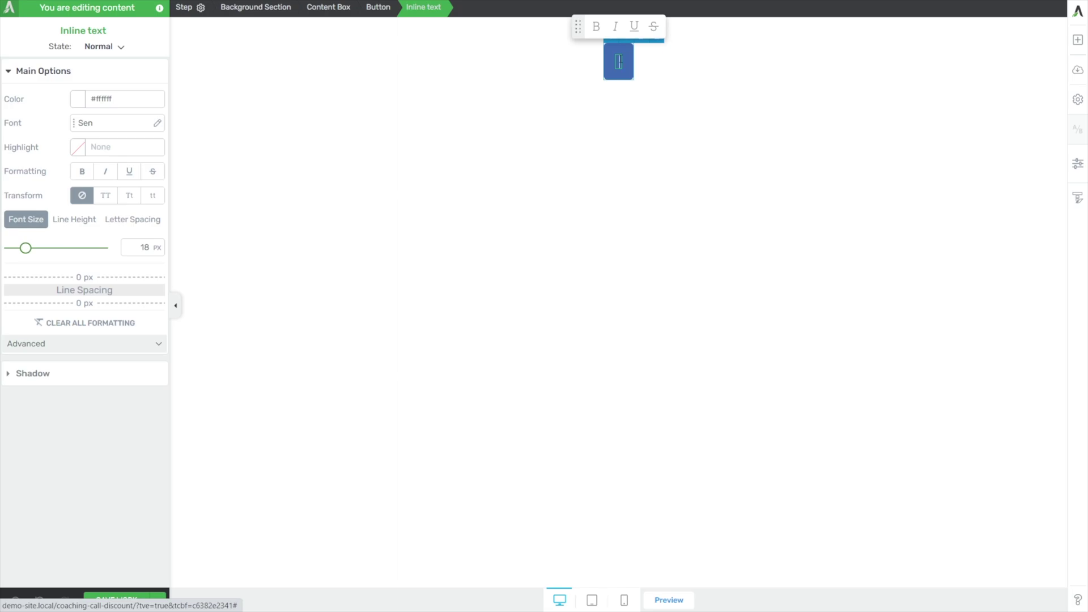
pyautogui.write('Yes, ')
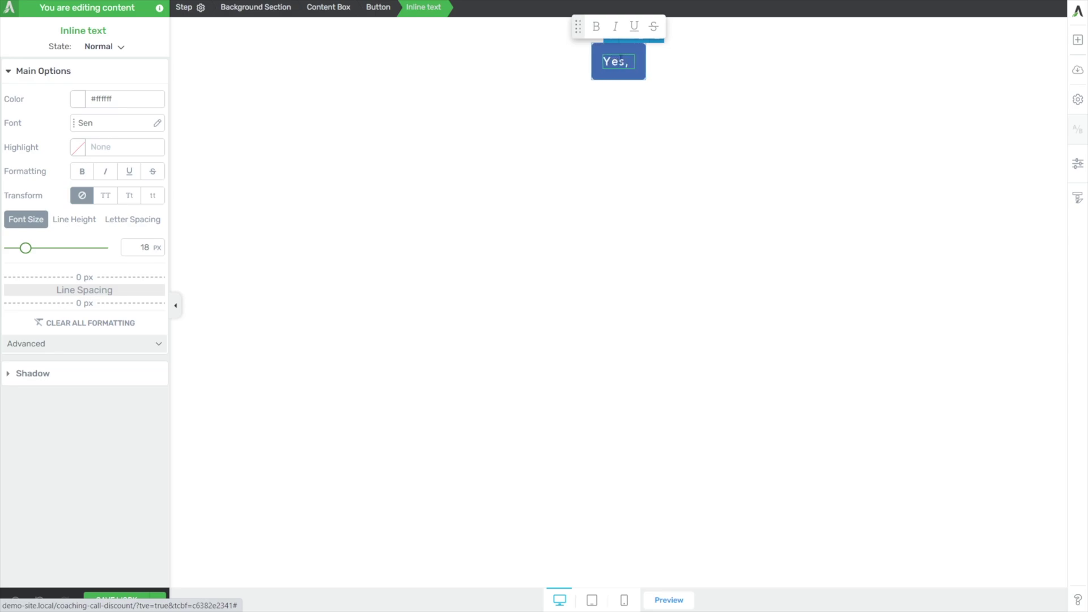
pyautogui.write('add the coaching call r')
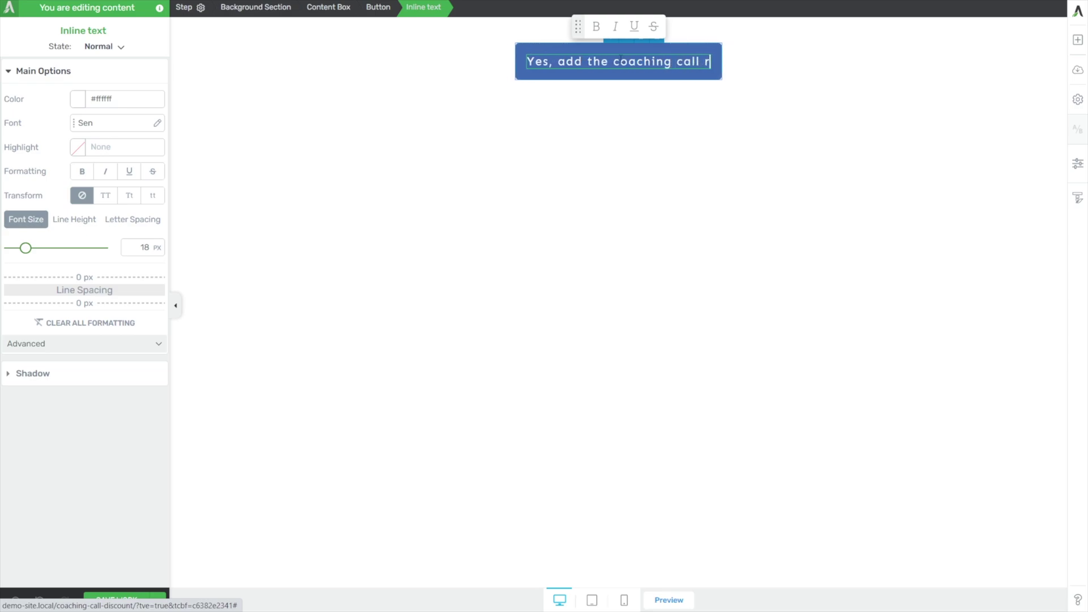
pyautogui.press('BackSpace')
pyautogui.write('credit to ')
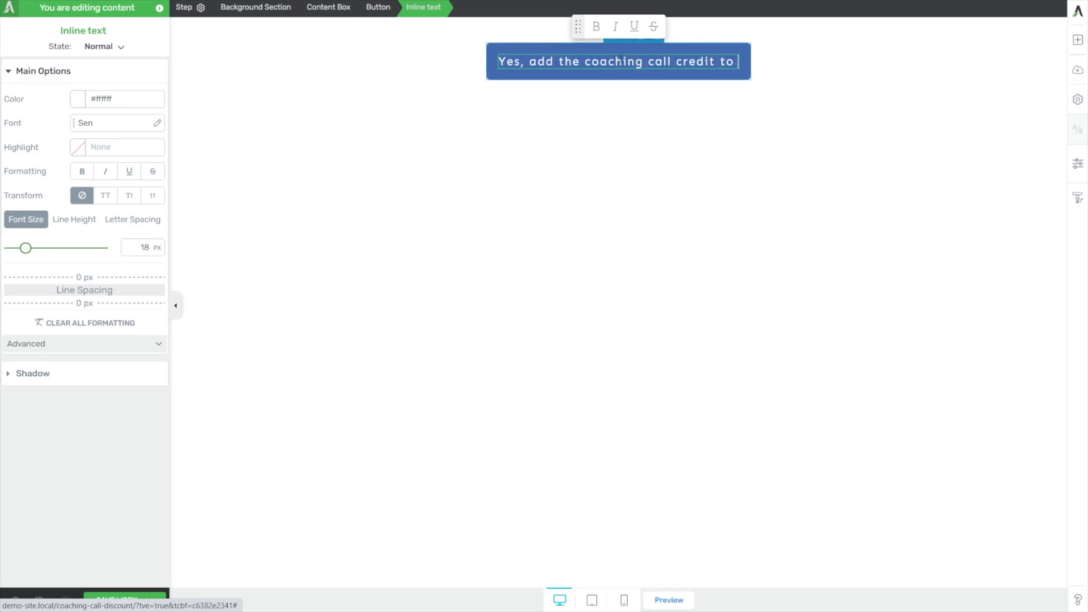
pyautogui.write('my order!')
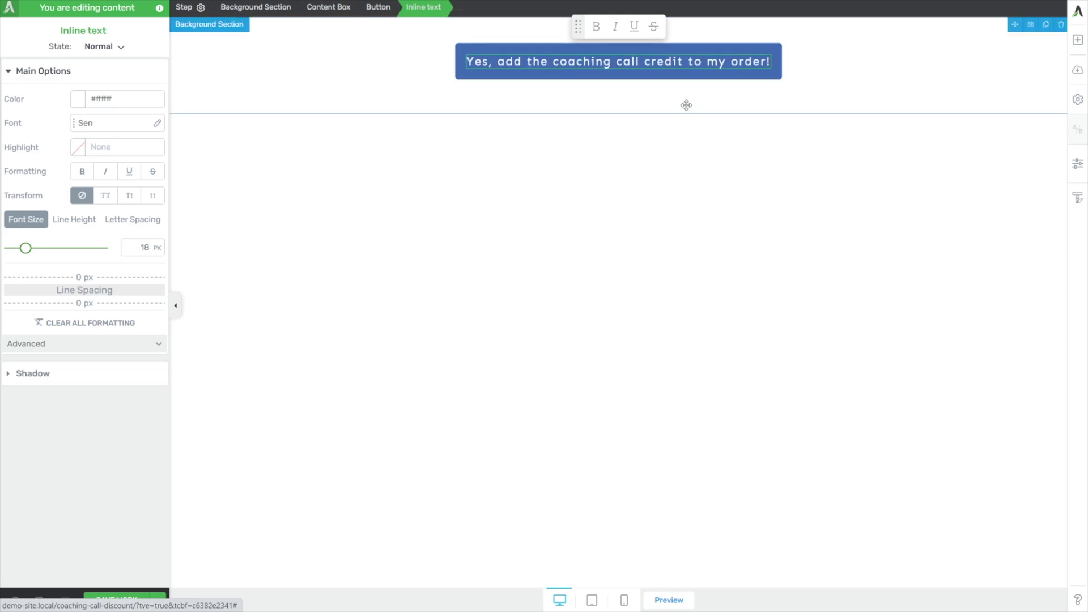
pyautogui.press('Escape')
# Add a centred 'No thanks!' text line below the button, then select the button.
pyautogui.click(1073, 46)
pyautogui.moveTo(964, 146); pyautogui.dragTo(608, 89)
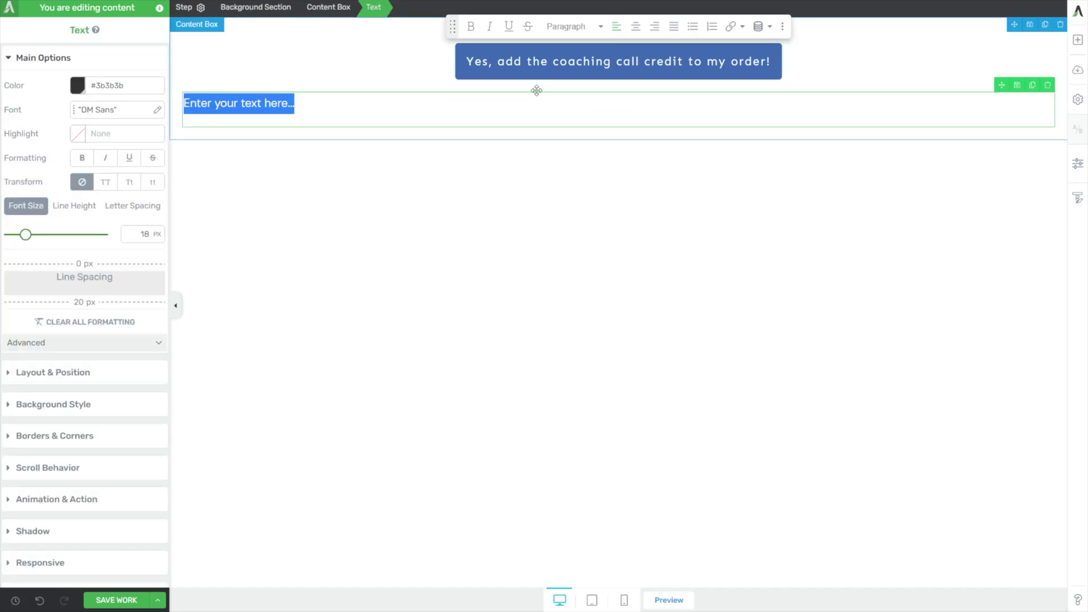
pyautogui.write('No thanks!')
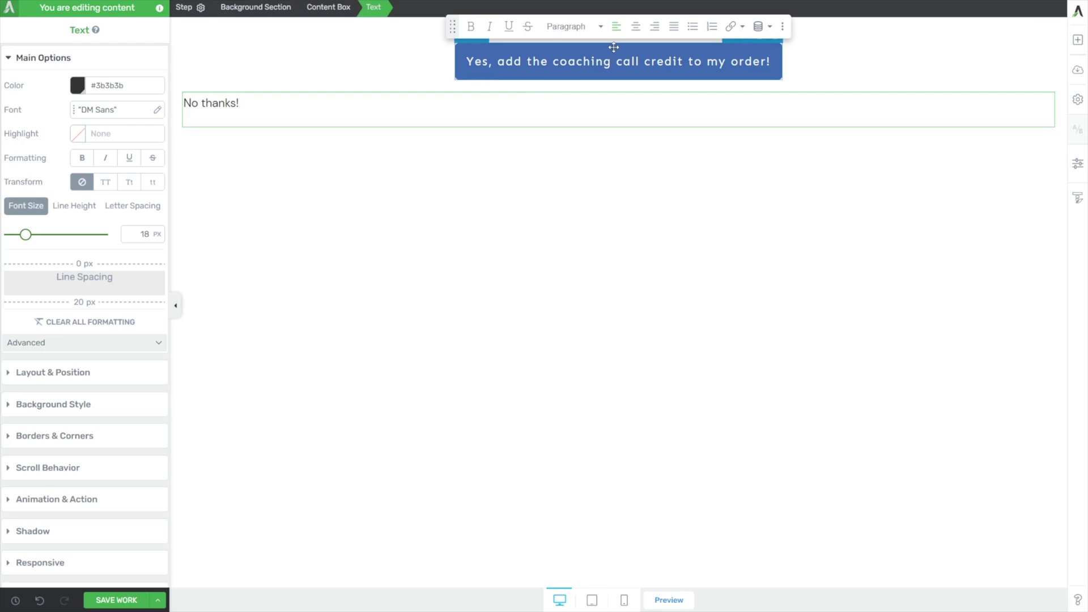
pyautogui.click(635, 26)
pyautogui.click(566, 206)
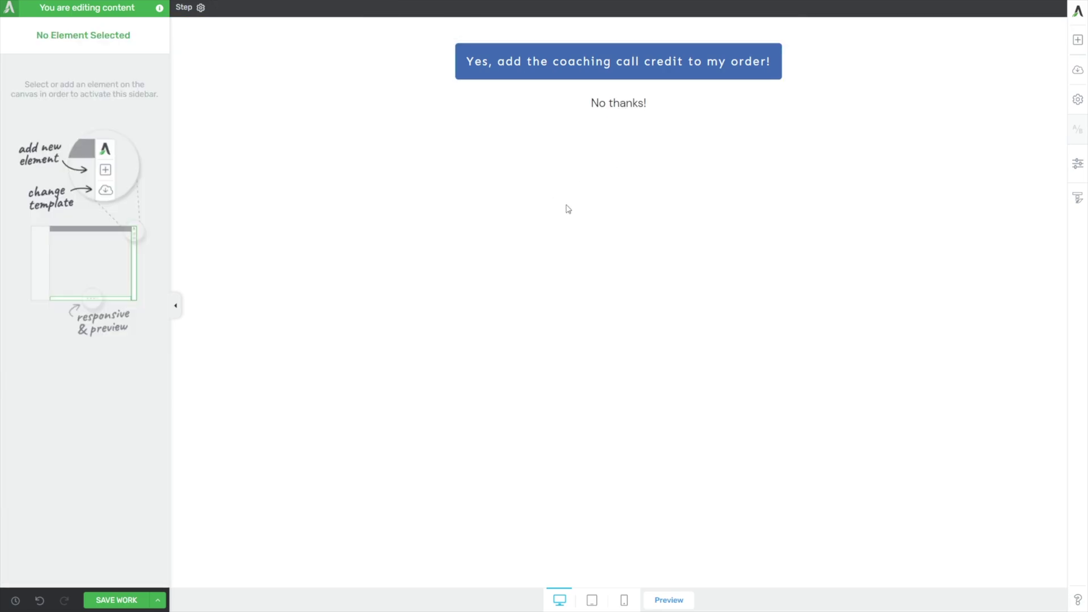
pyautogui.click(522, 49)
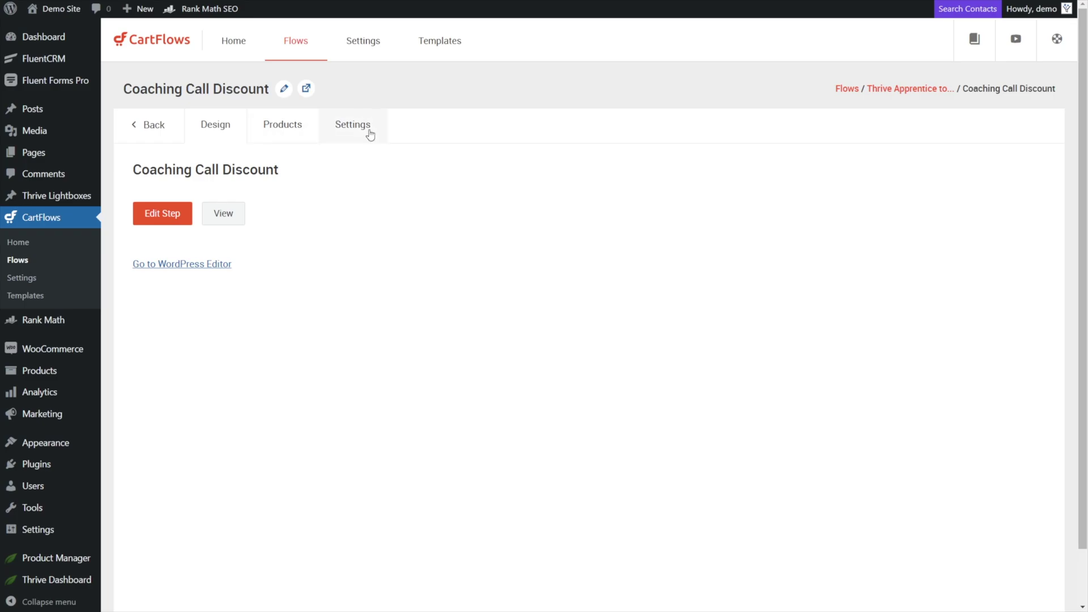
# Paste the copied Accept Offer Link as the coaching call button's target URL.
pyautogui.click(371, 134)
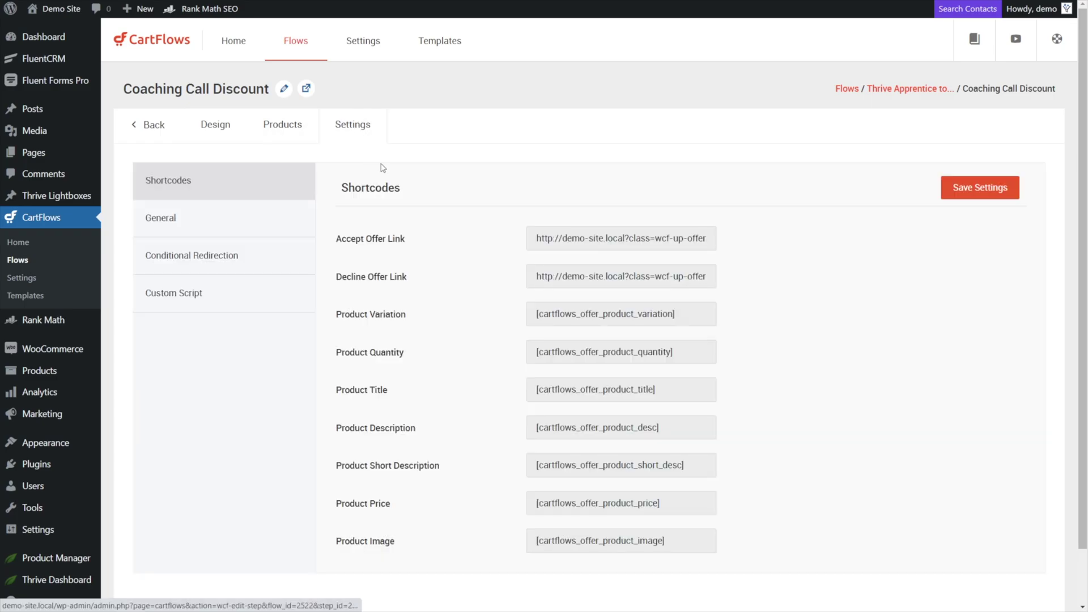
pyautogui.moveTo(536, 238); pyautogui.dragTo(715, 238)
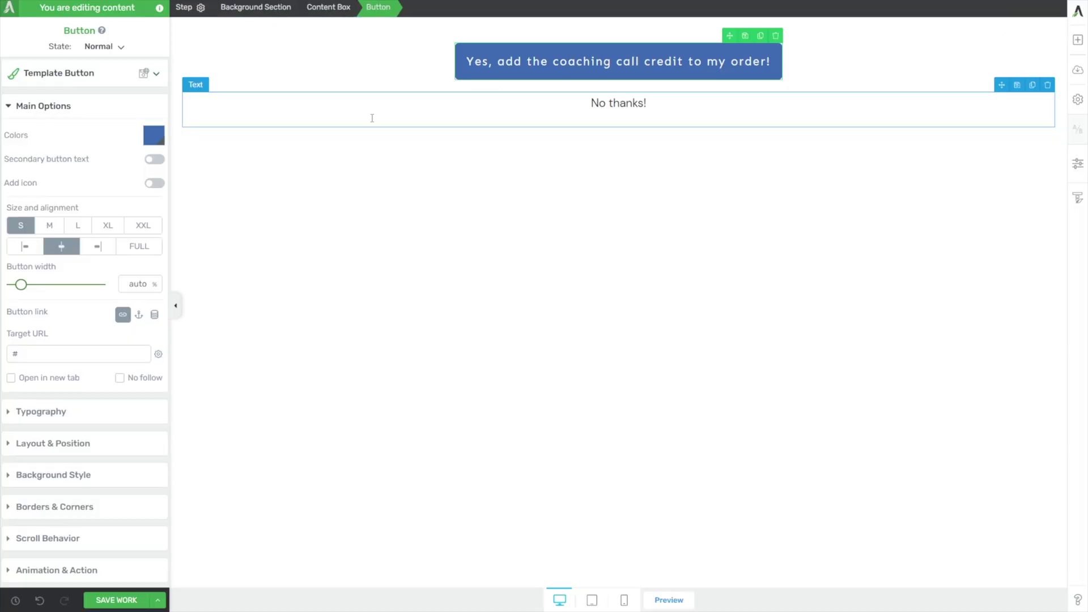
pyautogui.click(72, 349)
pyautogui.hotkey('ctrl', 'v')
pyautogui.click(84, 330)
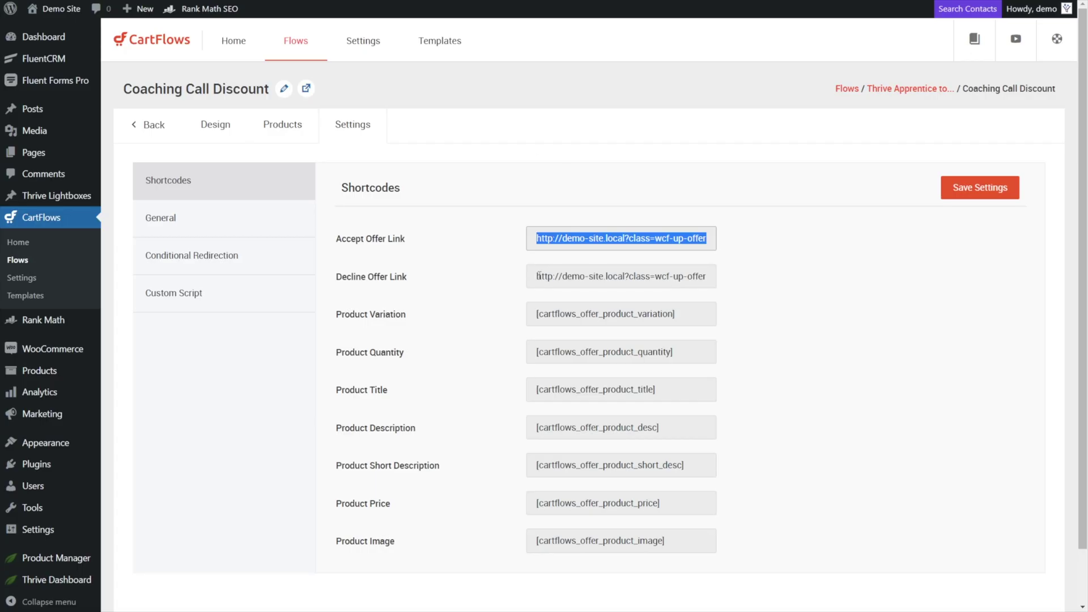
# Copy the Decline Offer Link and insert it as the link on the 'No thanks!' text.
pyautogui.moveTo(539, 276); pyautogui.dragTo(759, 284)
pyautogui.hotkey('ctrl', 'c')
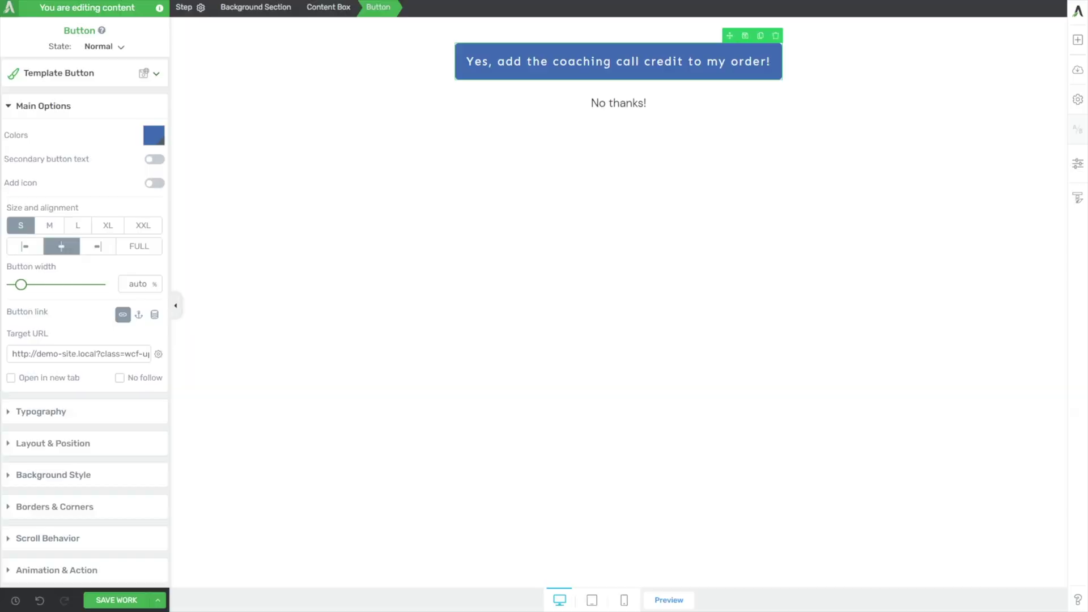
pyautogui.tripleClick(618, 103)
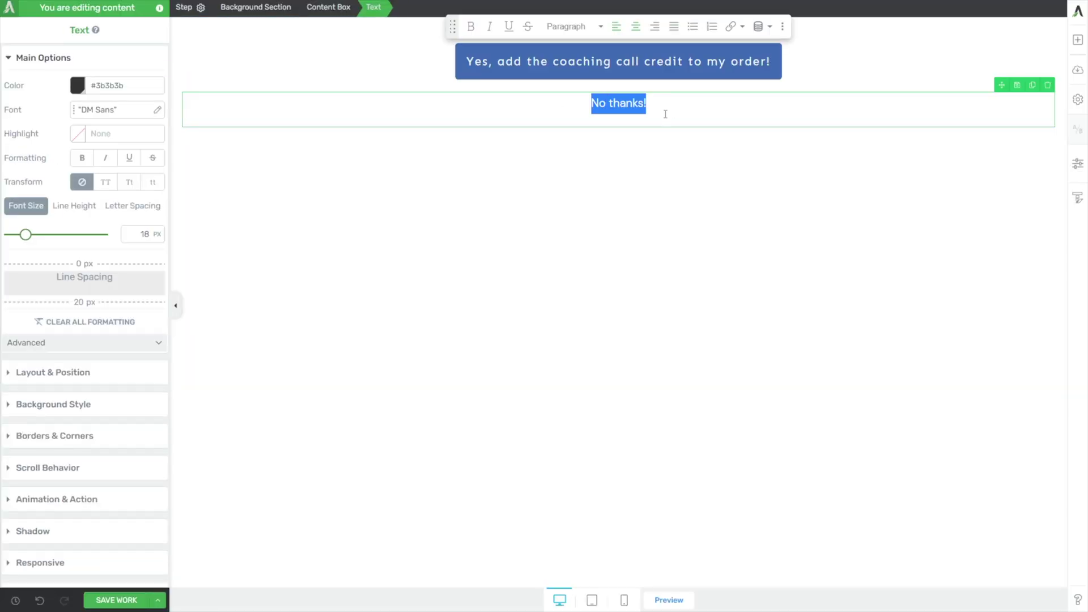
pyautogui.click(731, 26)
pyautogui.hotkey('ctrl', 'v')
pyautogui.click(758, 155)
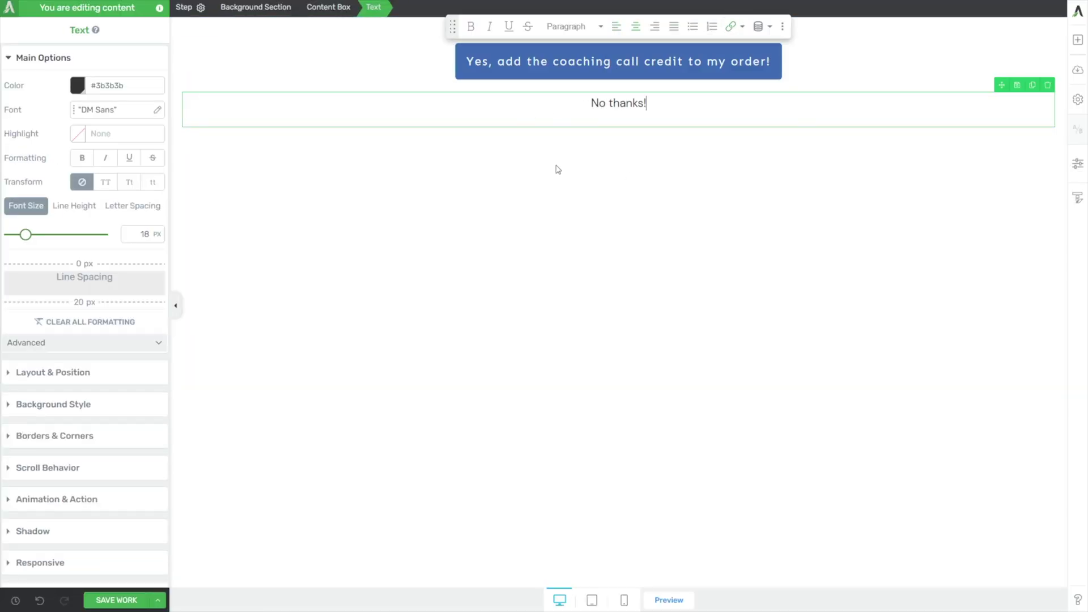
pyautogui.click(559, 170)
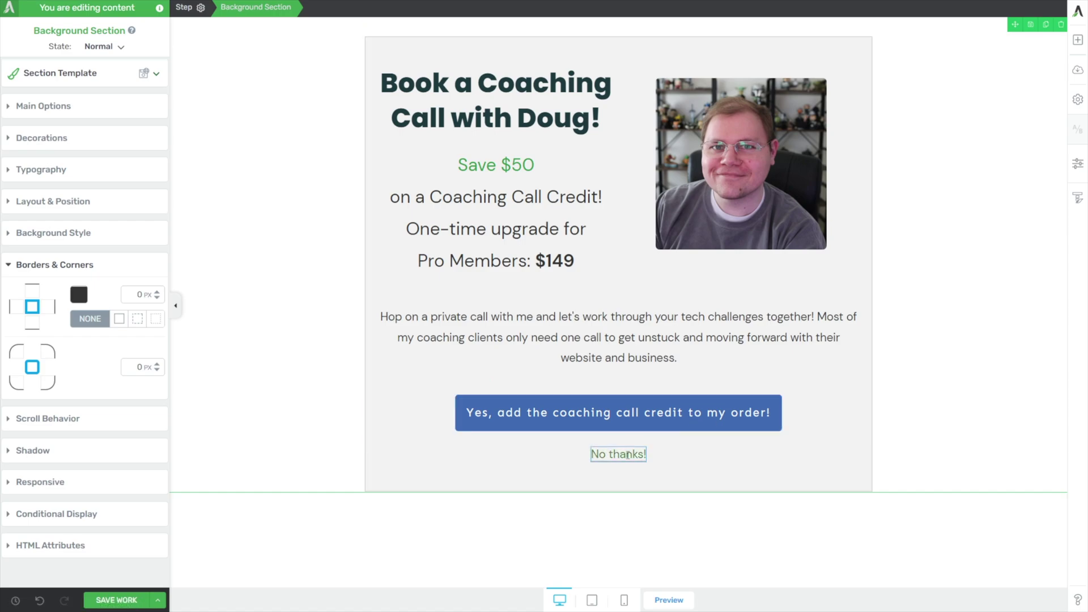
# Save the coaching call page and open the flow's Membership Offer step.
pyautogui.click(116, 598)
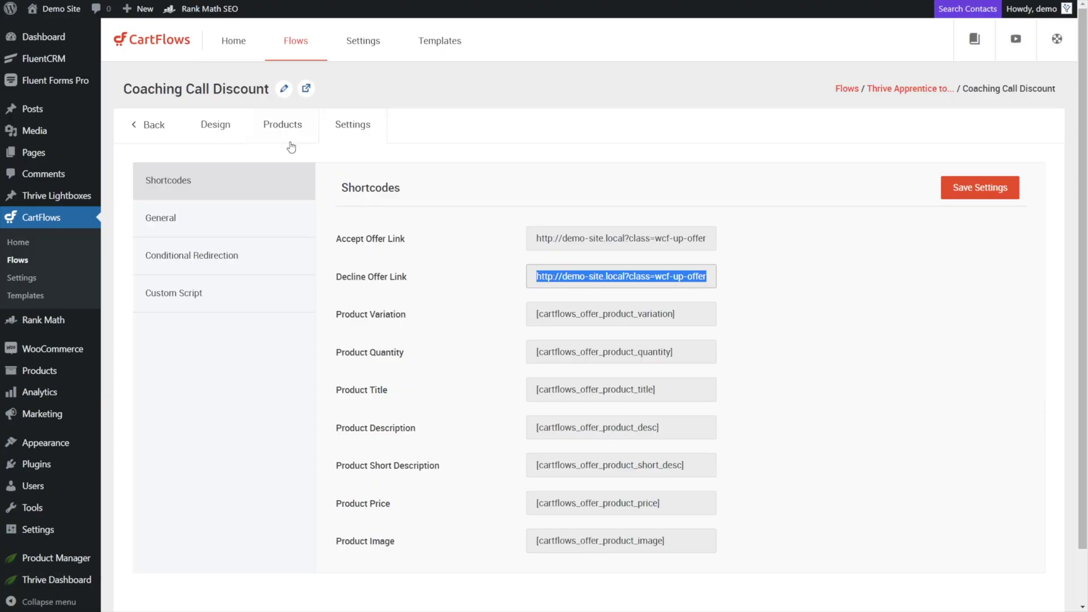
pyautogui.click(153, 129)
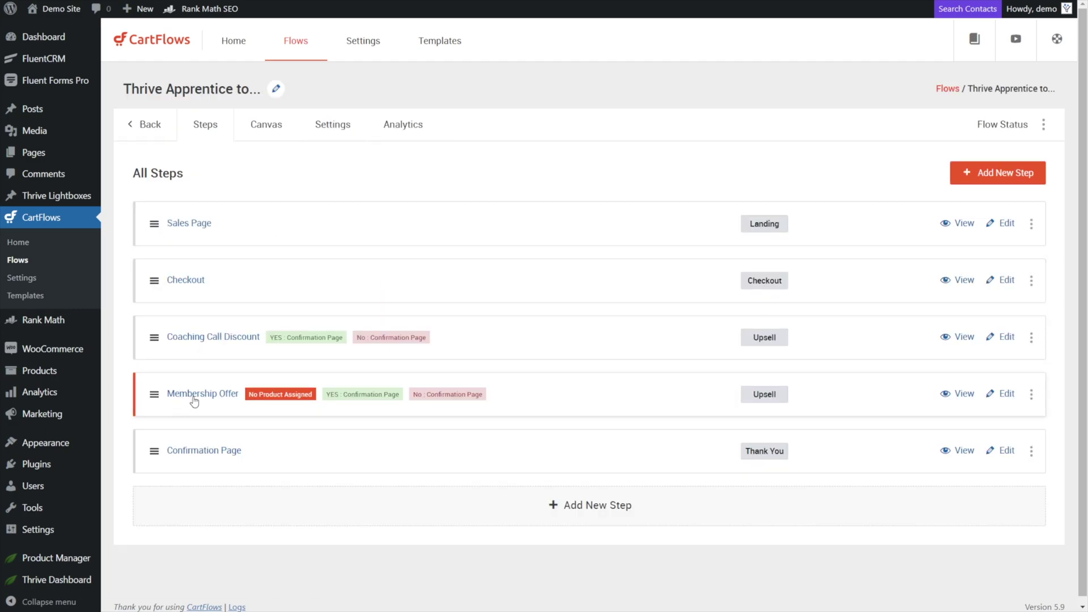
pyautogui.click(195, 400)
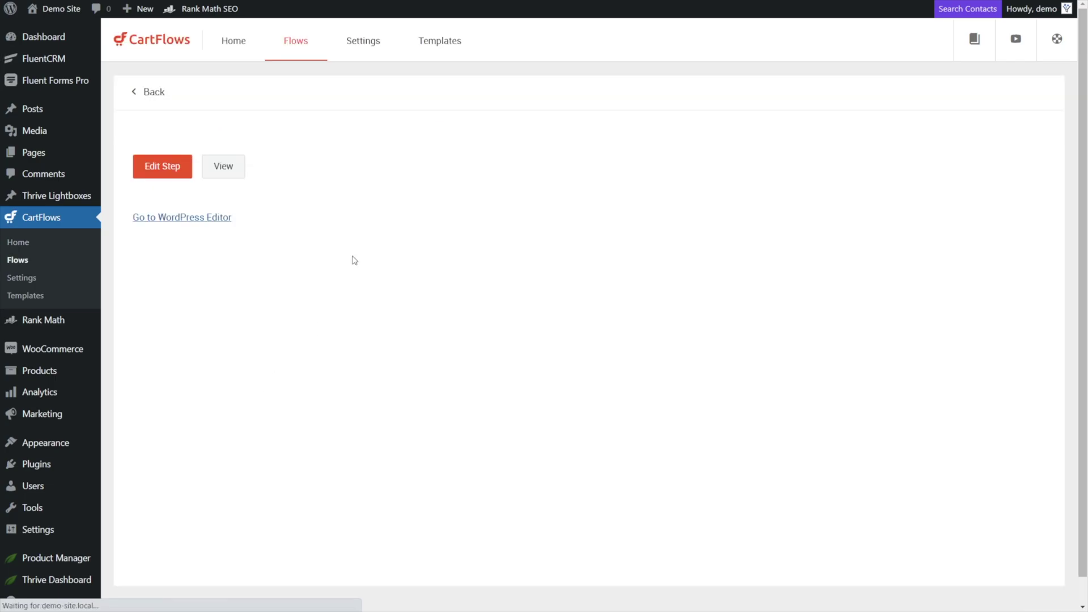
# Choose Convology Pro Membership as the Membership Offer product and save the settings.
pyautogui.click(285, 128)
pyautogui.click(452, 237)
pyautogui.click(437, 250)
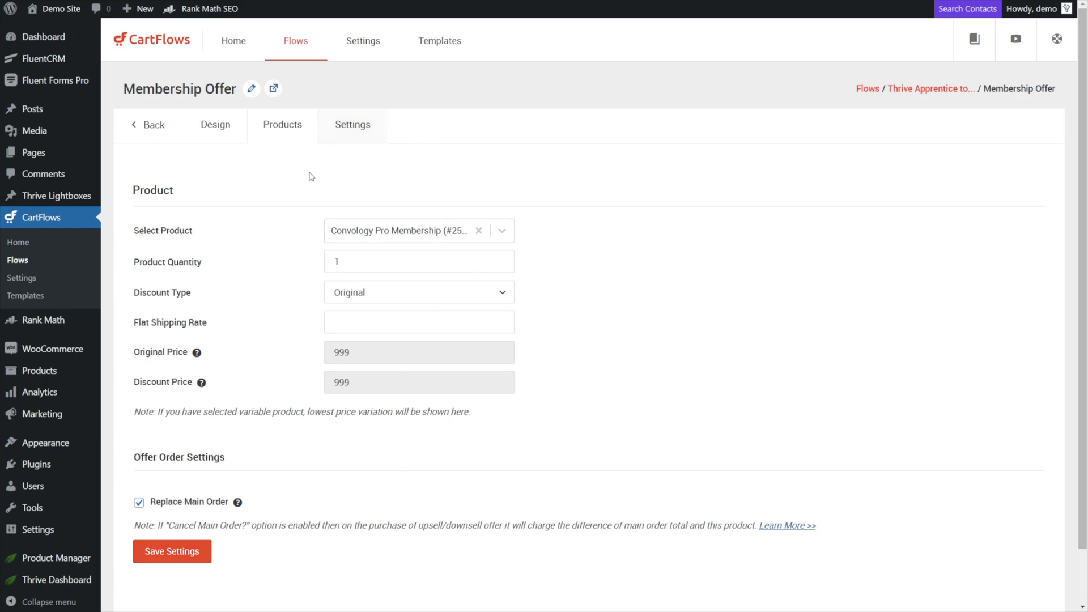
pyautogui.click(166, 558)
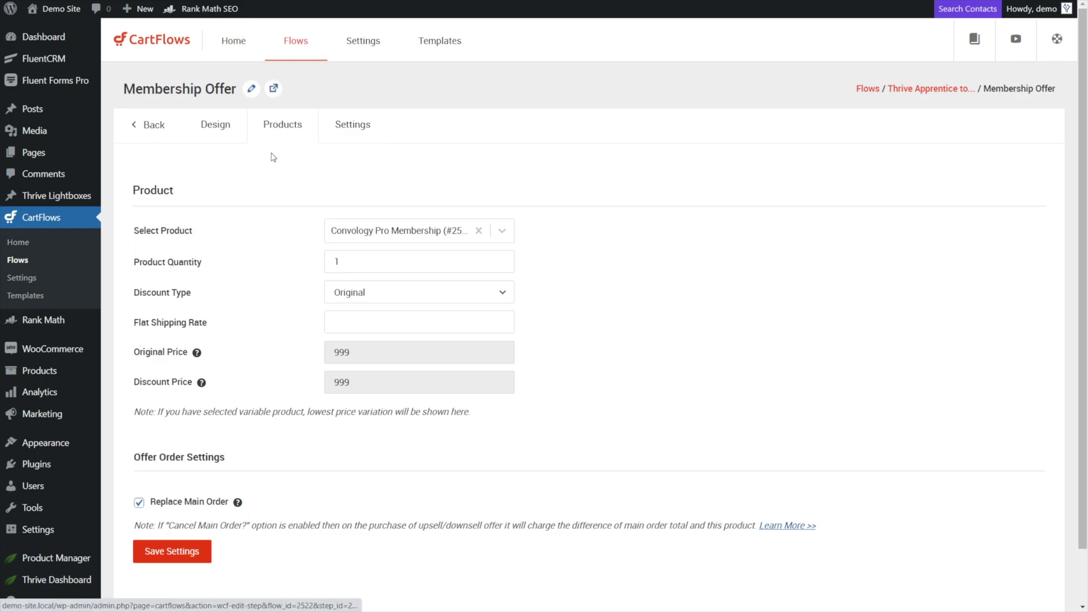
pyautogui.click(241, 136)
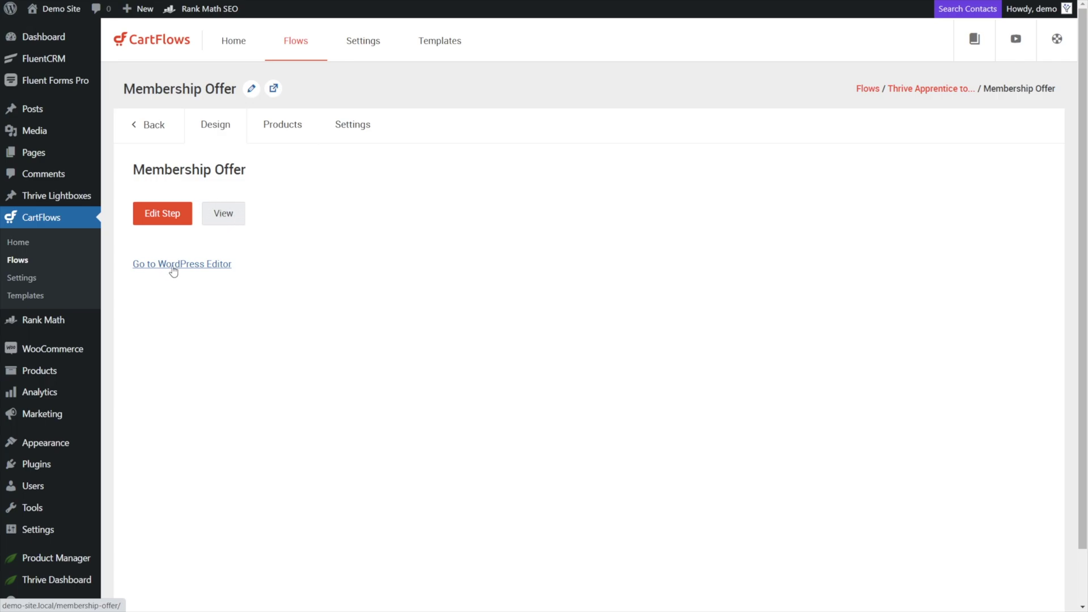
# Launch Thrive Architect on the Membership Offer page and insert a ready-made page template.
pyautogui.click(199, 265)
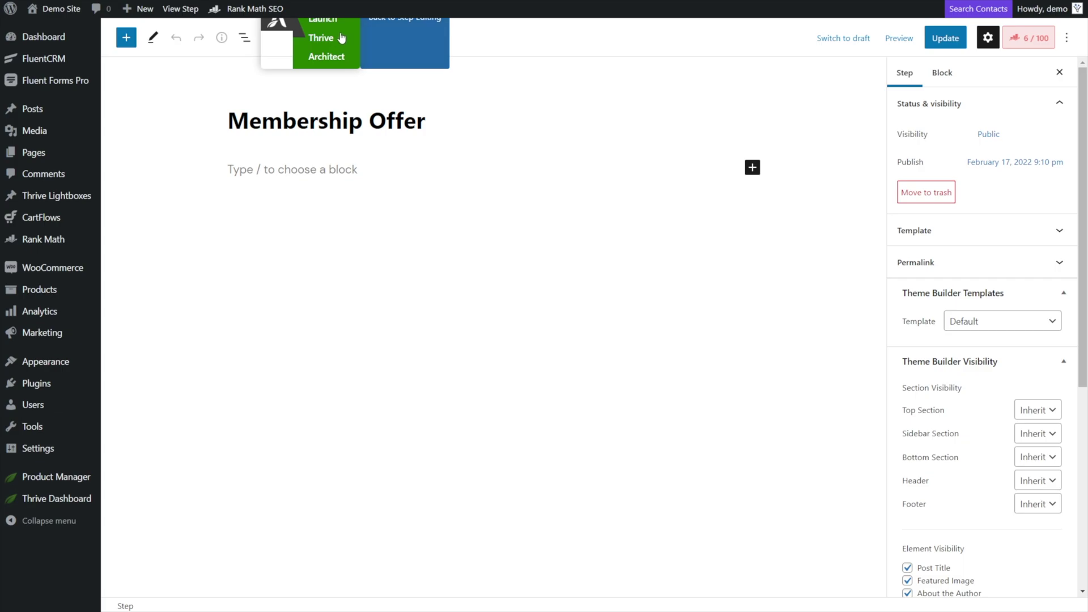
pyautogui.click(328, 55)
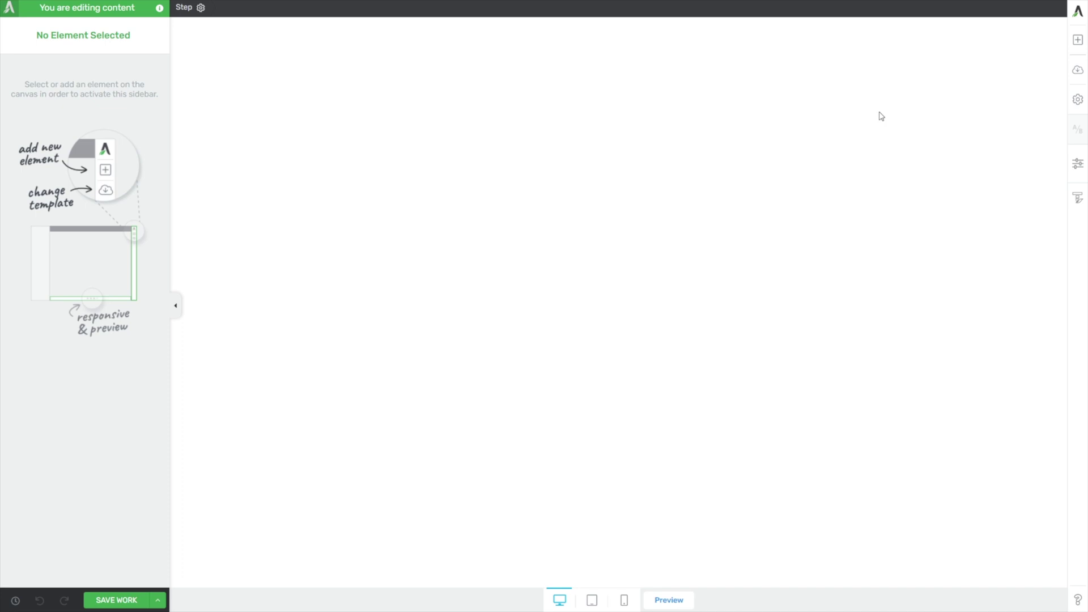
pyautogui.click(1078, 41)
pyautogui.click(945, 298)
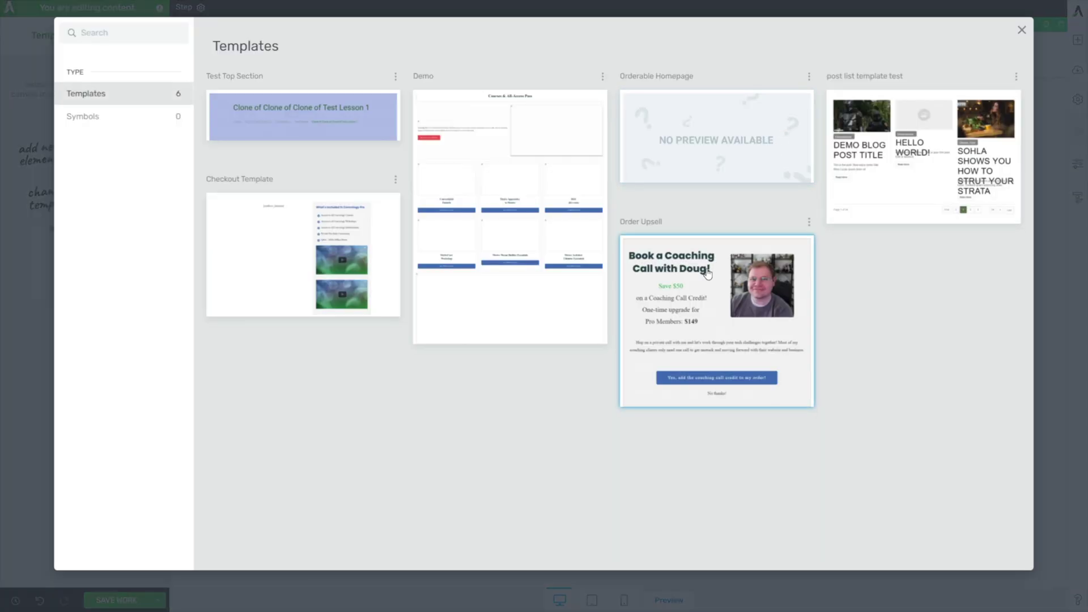
pyautogui.click(712, 269)
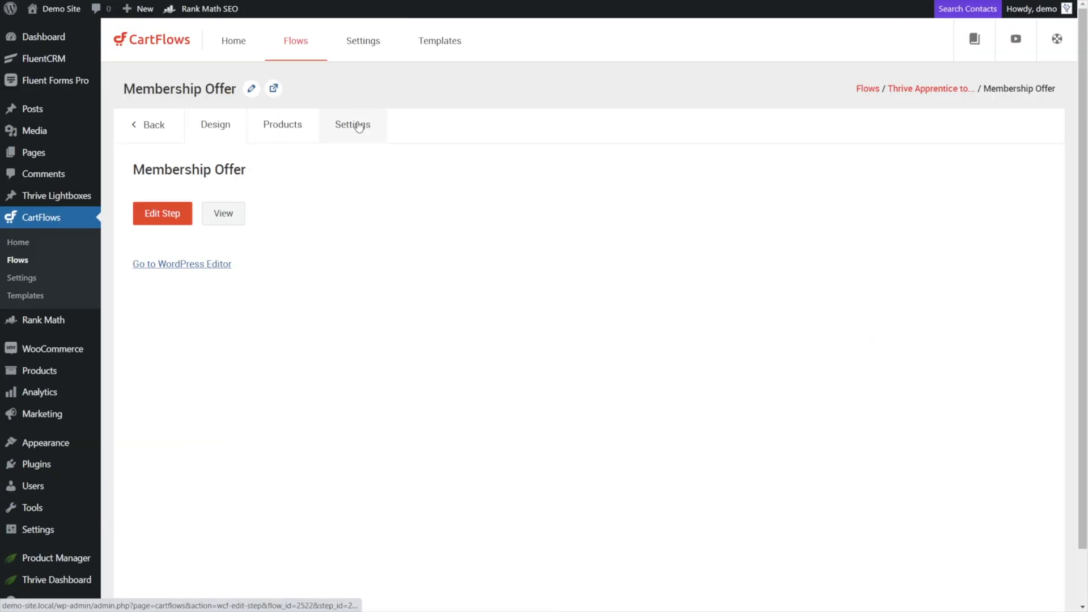
pyautogui.click(359, 127)
# Link the membership upgrade button to the Accept Offer Link URL.
pyautogui.moveTo(536, 239); pyautogui.dragTo(748, 248)
pyautogui.hotkey('ctrl', 'c')
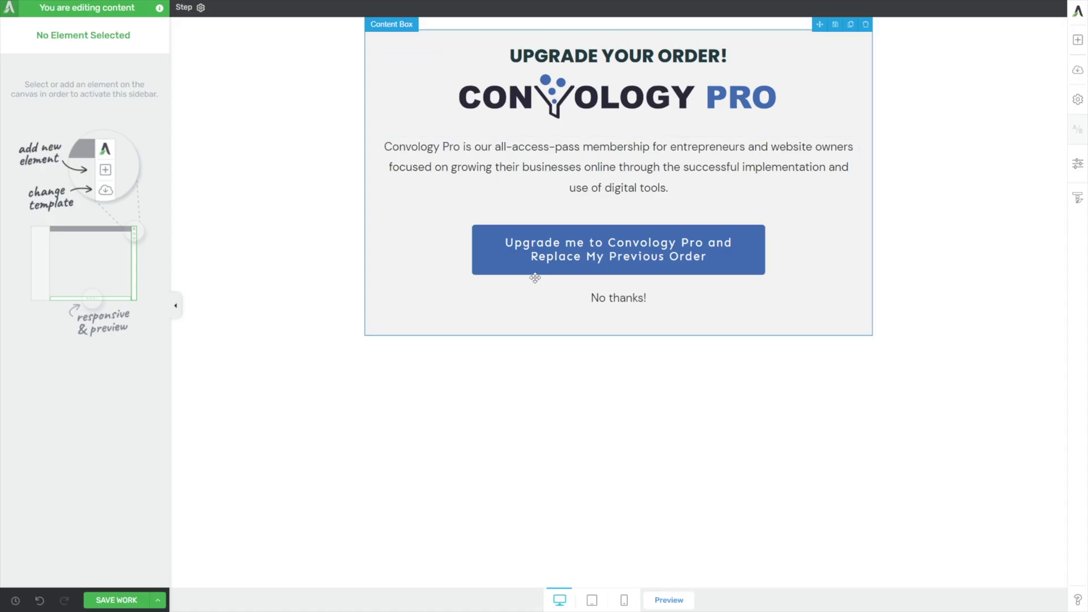
pyautogui.click(513, 271)
pyautogui.tripleClick(86, 355)
pyautogui.hotkey('ctrl', 'v')
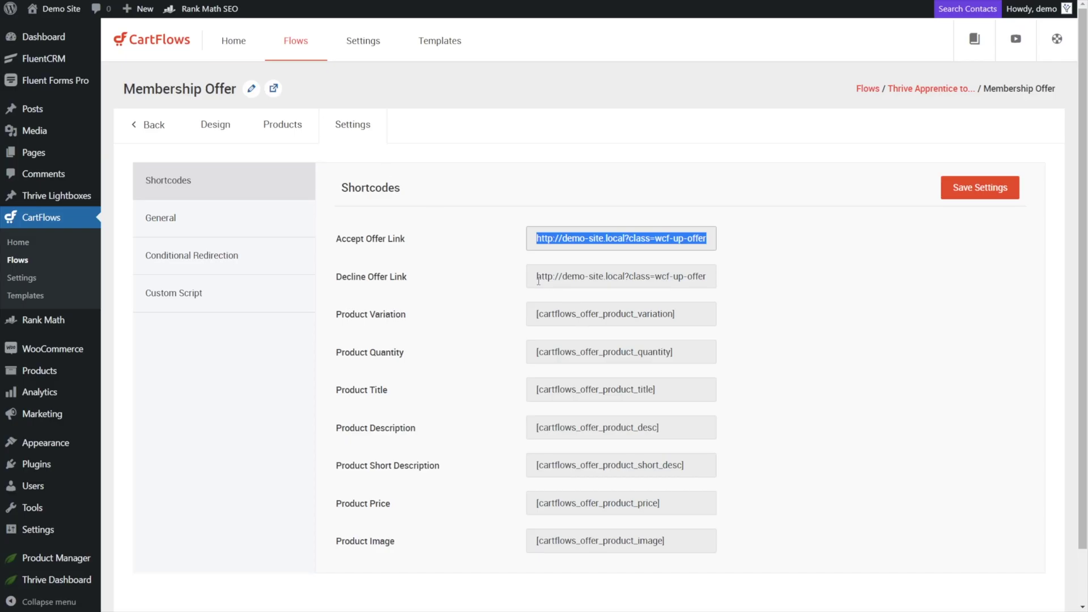
# Link the No thanks! text to the Decline Offer Link URL in the same tab, then save the page.
pyautogui.moveTo(539, 280); pyautogui.dragTo(730, 282)
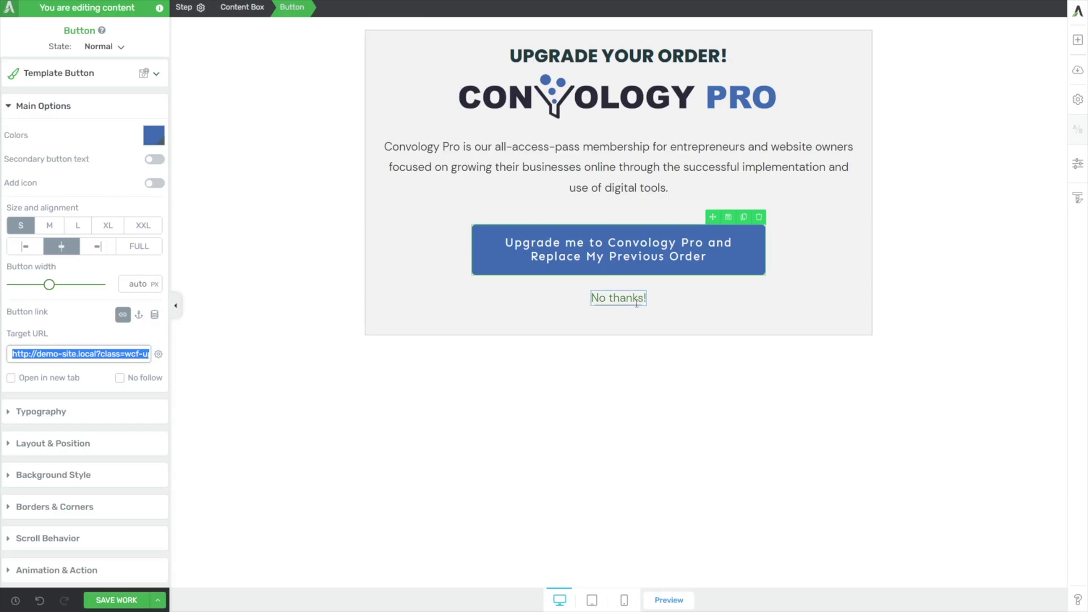
pyautogui.click(637, 300)
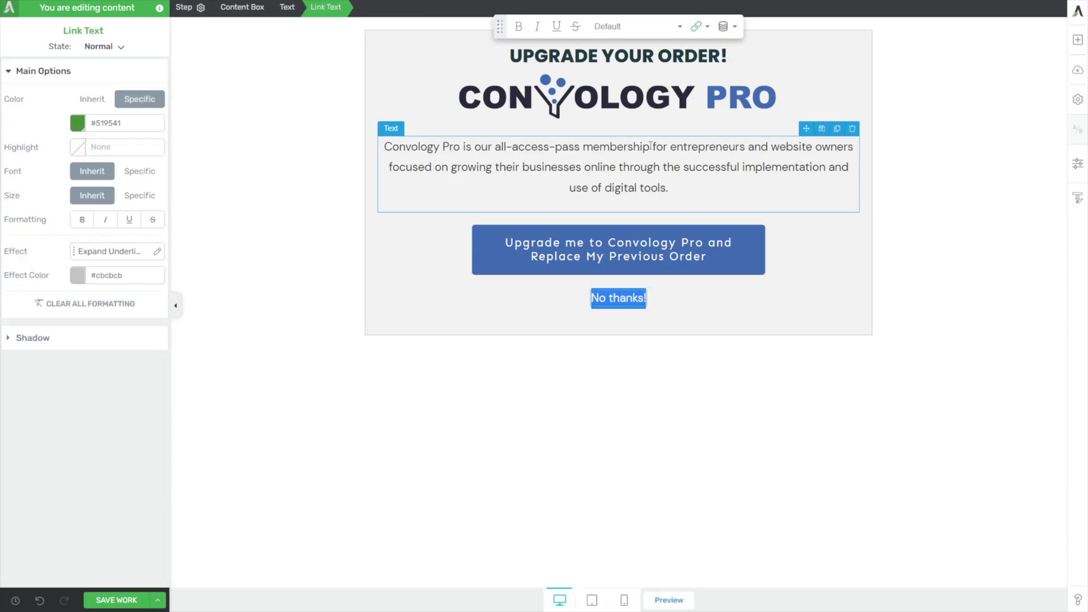
pyautogui.click(695, 27)
pyautogui.tripleClick(624, 112)
pyautogui.hotkey('ctrl', 'v')
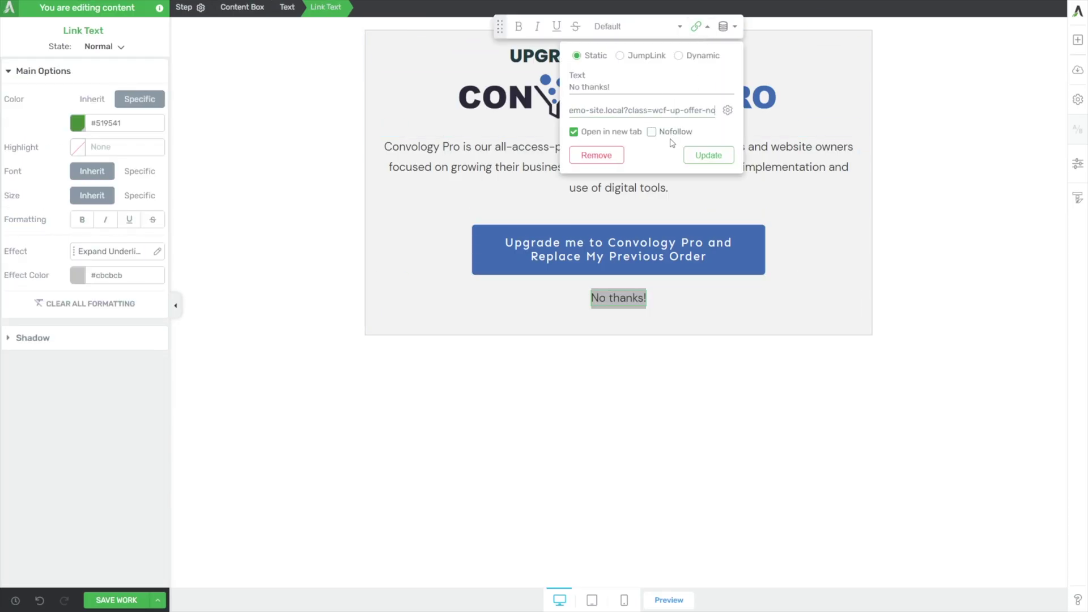
pyautogui.click(630, 136)
pyautogui.click(726, 156)
pyautogui.click(451, 355)
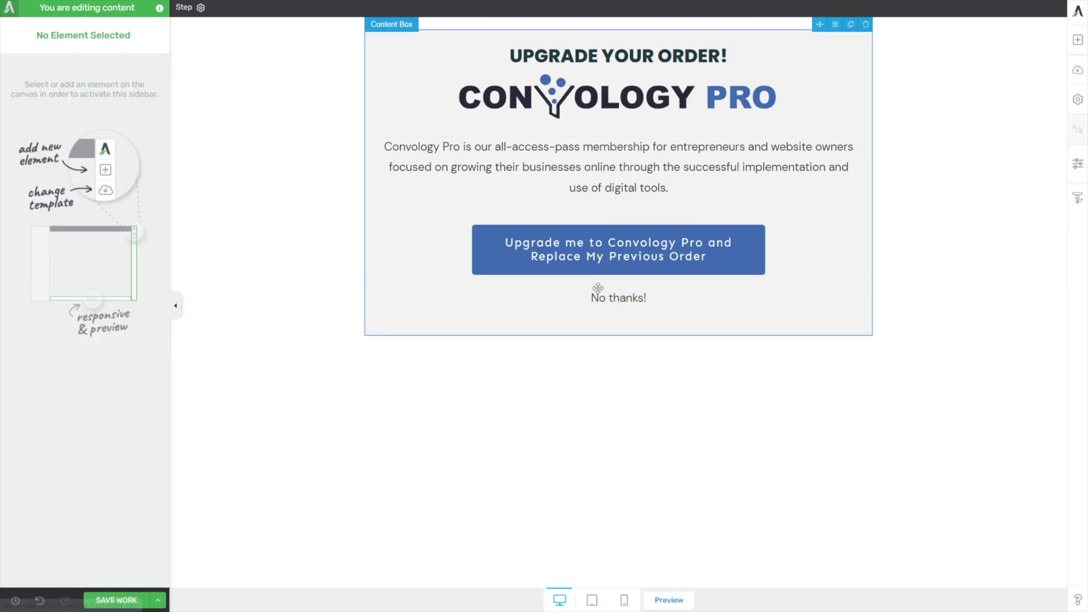
pyautogui.click(90, 602)
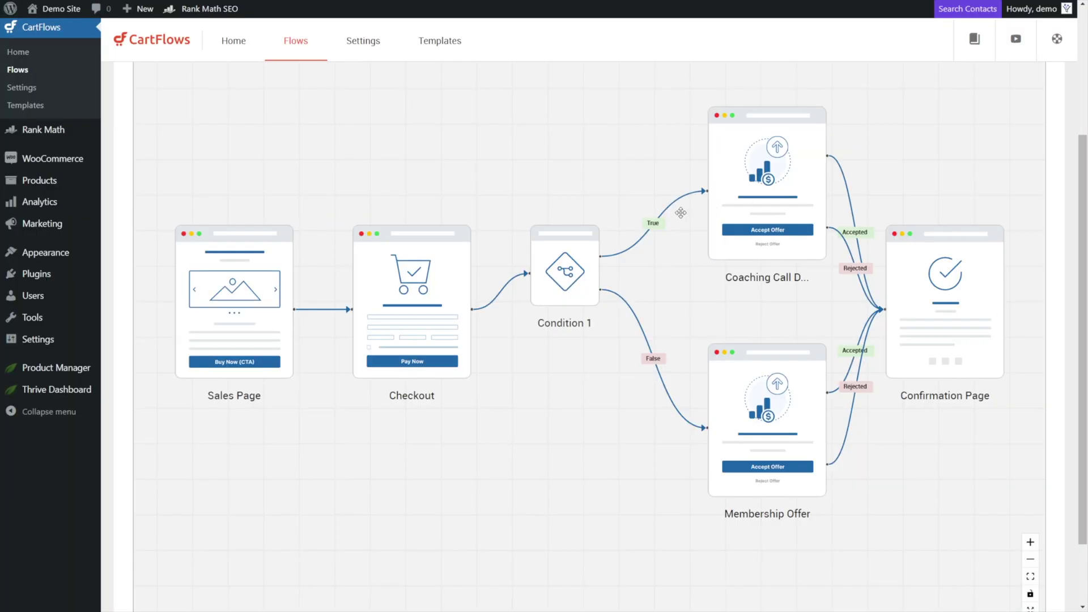
# Open the Thrive Apprentice to Master 4.0 Sales Page step on the live site.
pyautogui.scroll(3, 681, 213)
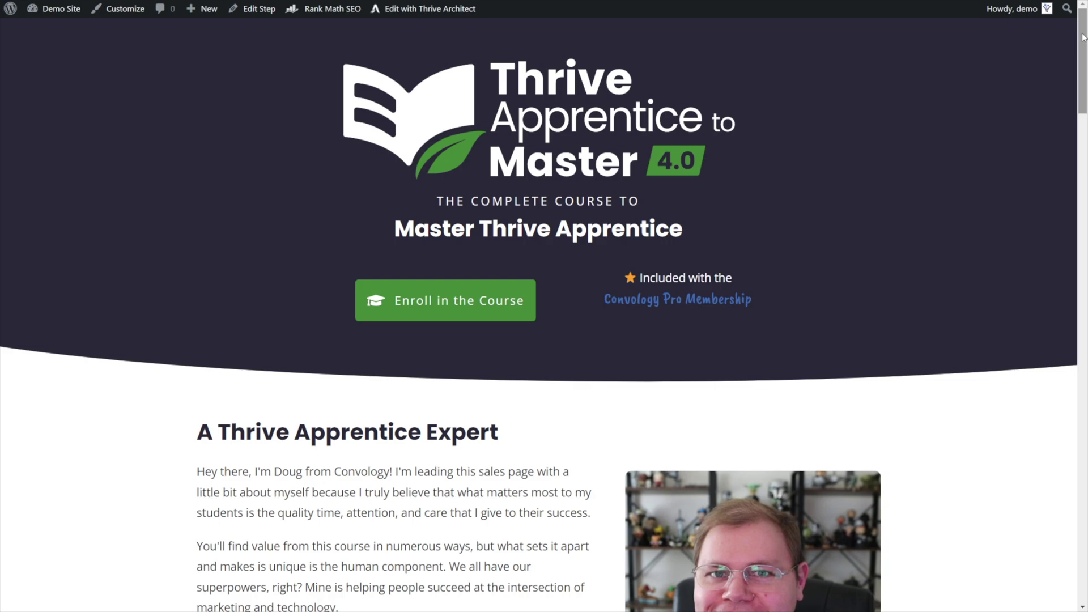
pyautogui.moveTo(1083, 38)
pyautogui.mouseDown()
pyautogui.moveTo(1081, 77)
pyautogui.moveTo(1081, 38)
pyautogui.mouseUp()
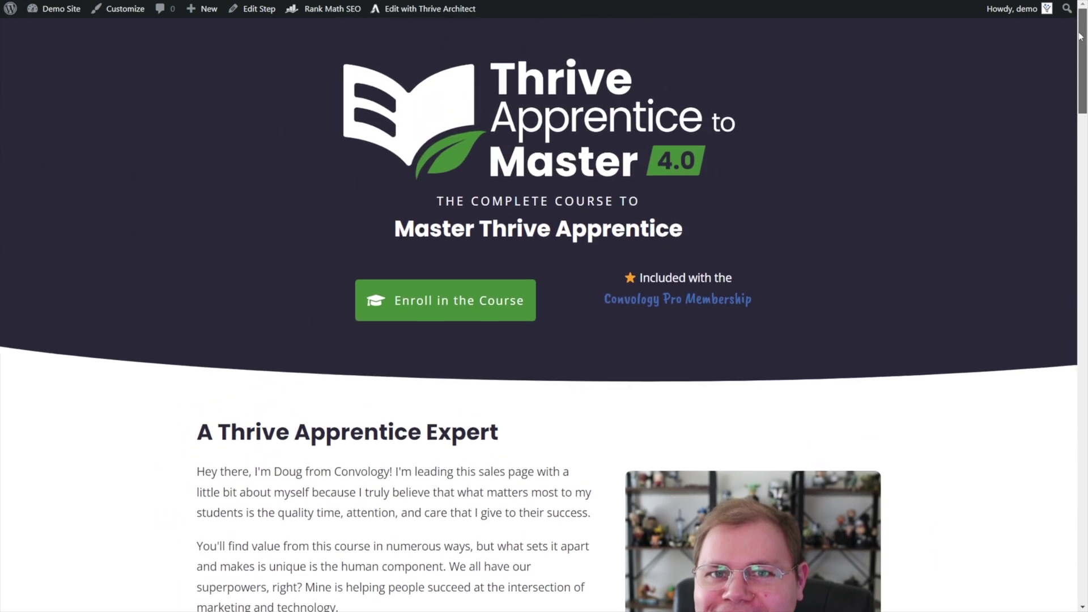
# Start the course checkout and tick the Convology Pro Membership upgrade into the order.
pyautogui.click(423, 300)
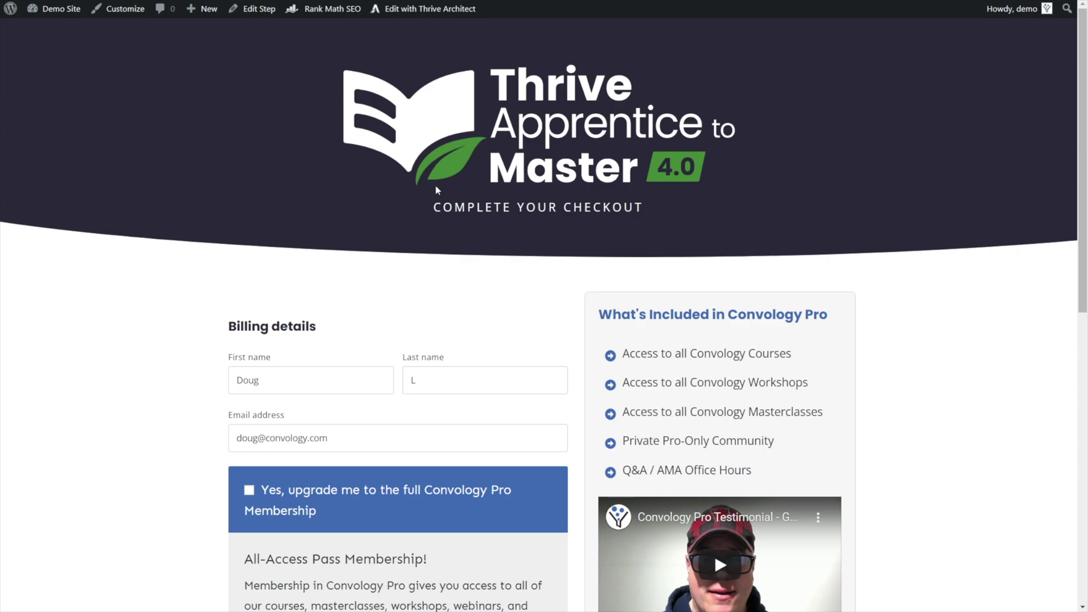
pyautogui.scroll(-3, 438, 190)
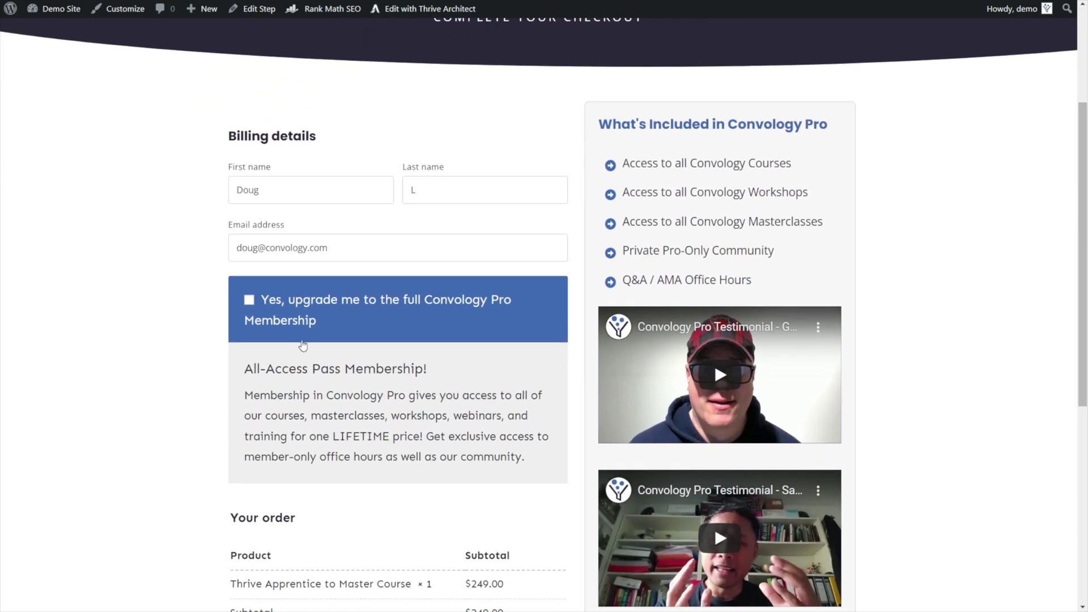
pyautogui.scroll(-2, 267, 285)
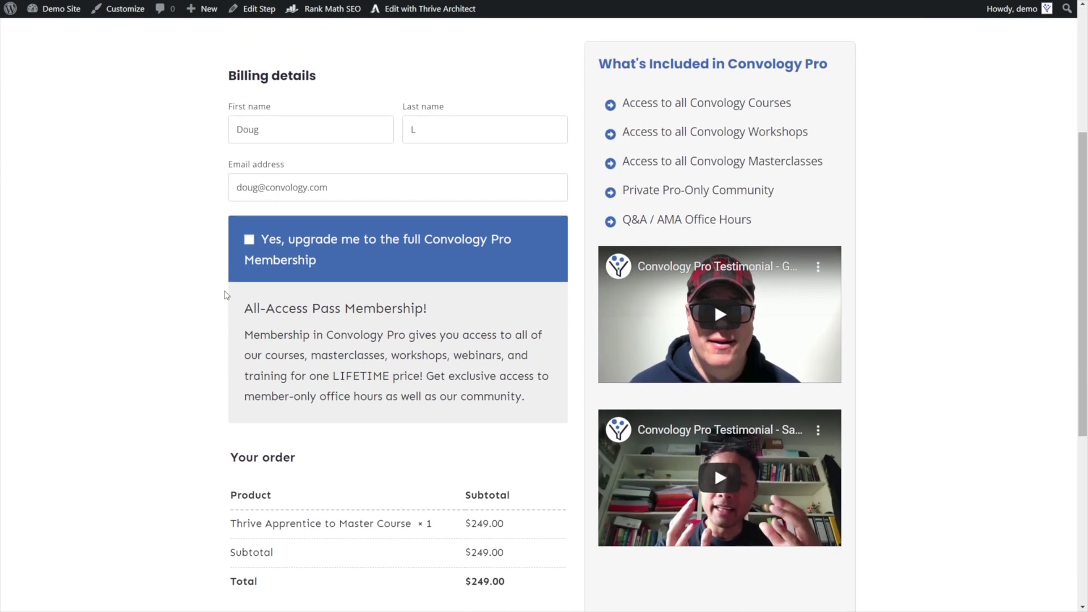
pyautogui.click(249, 173)
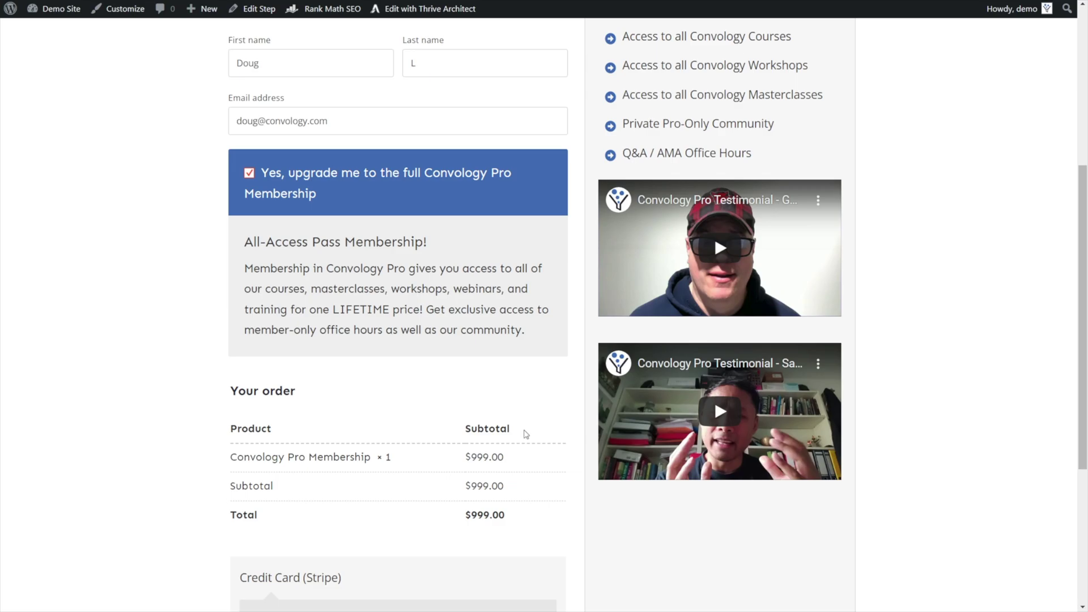
pyautogui.click(250, 173)
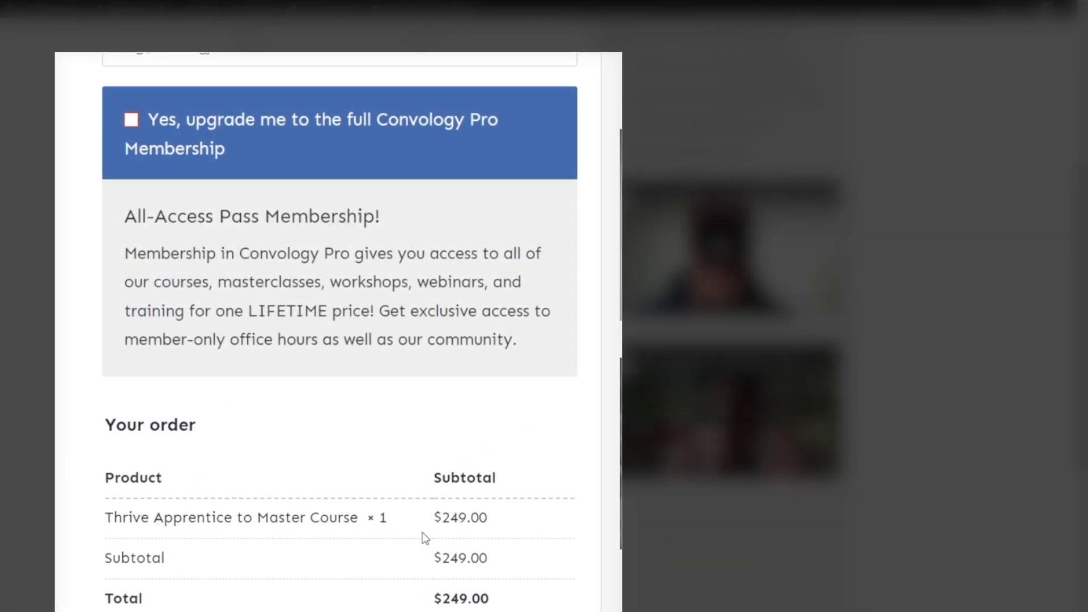
pyautogui.click(142, 128)
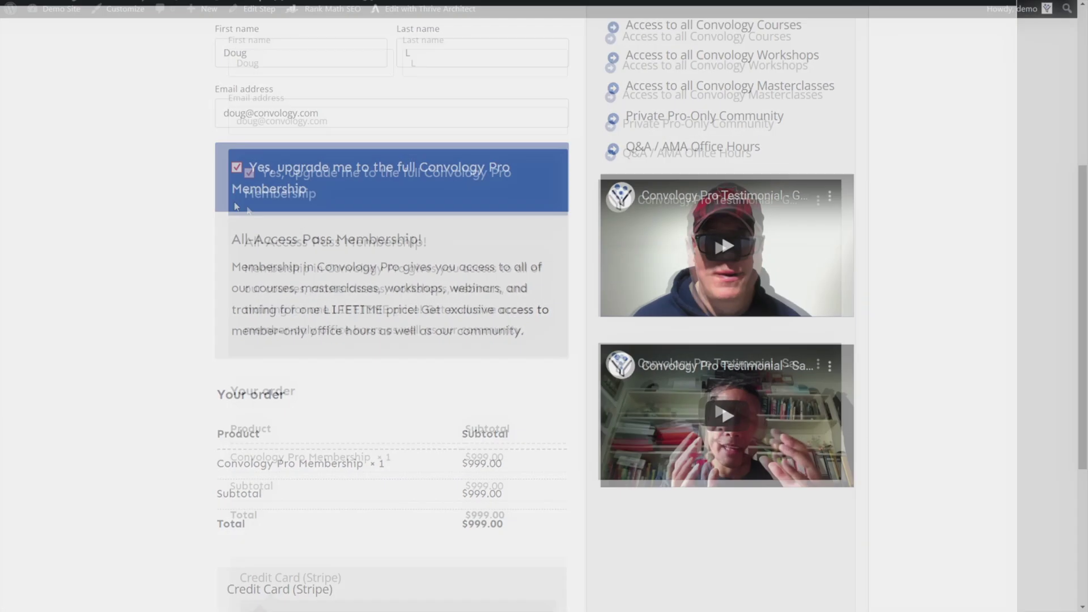
pyautogui.scroll(-1, 460, 453)
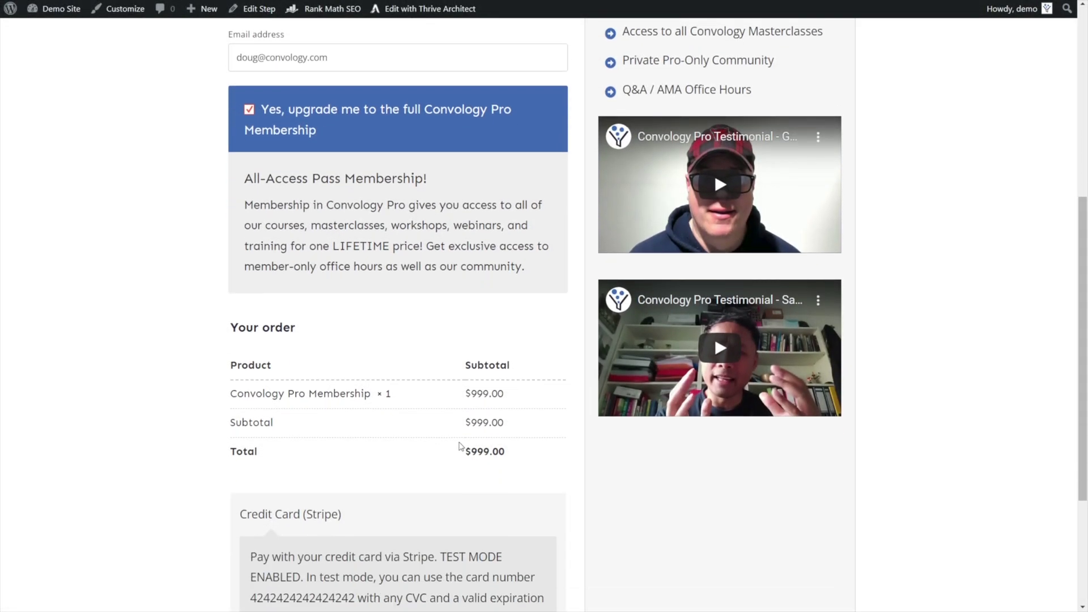
pyautogui.scroll(-2, 500, 389)
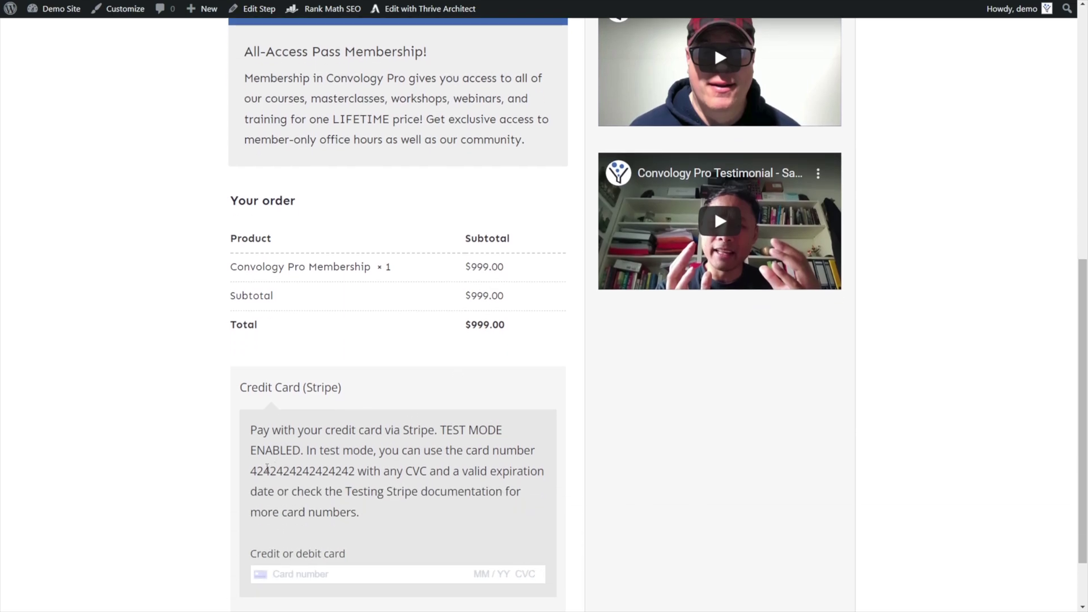
# Pay with the Stripe test card (05/25, CVC 123) and accept the coaching-call offer.
pyautogui.moveTo(251, 471); pyautogui.dragTo(355, 471)
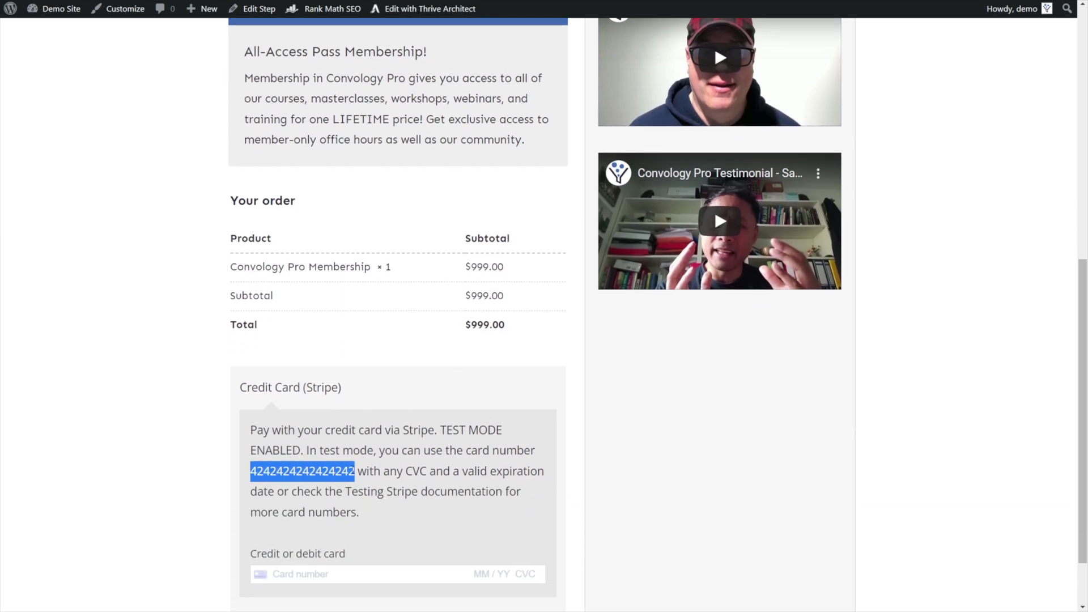
pyautogui.scroll(-1, 347, 435)
pyautogui.click(338, 496)
pyautogui.hotkey('ctrl', 'v')
pyautogui.write('05 / 25 123')
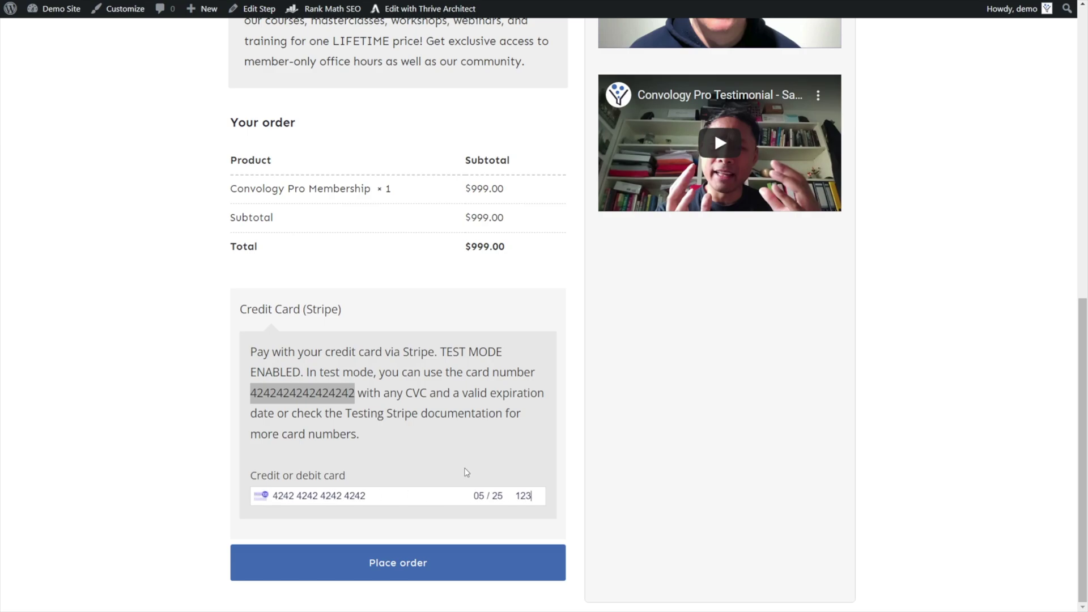
pyautogui.click(380, 564)
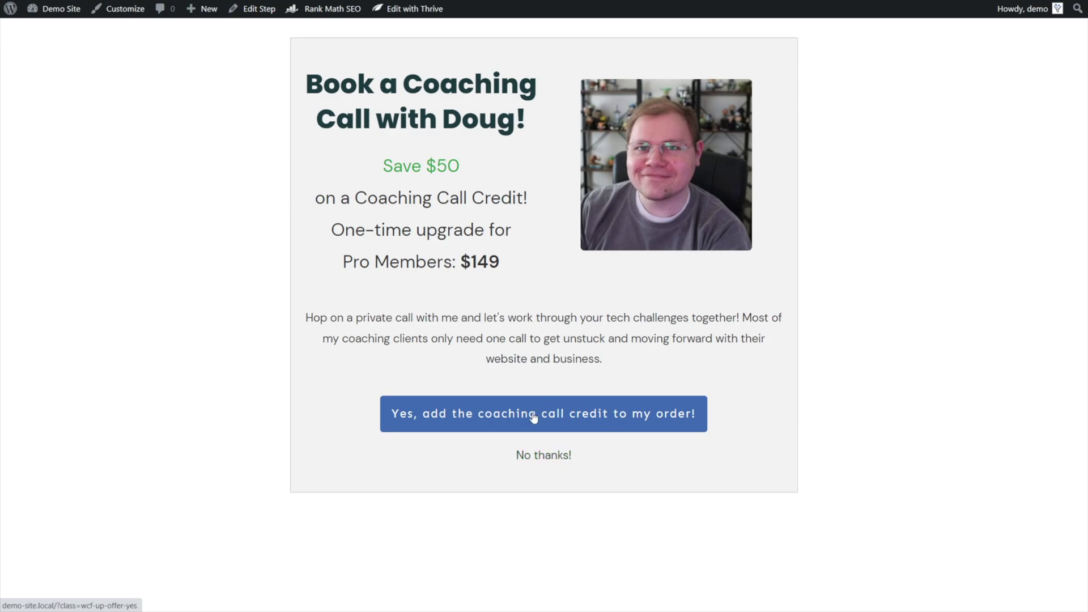
pyautogui.click(561, 417)
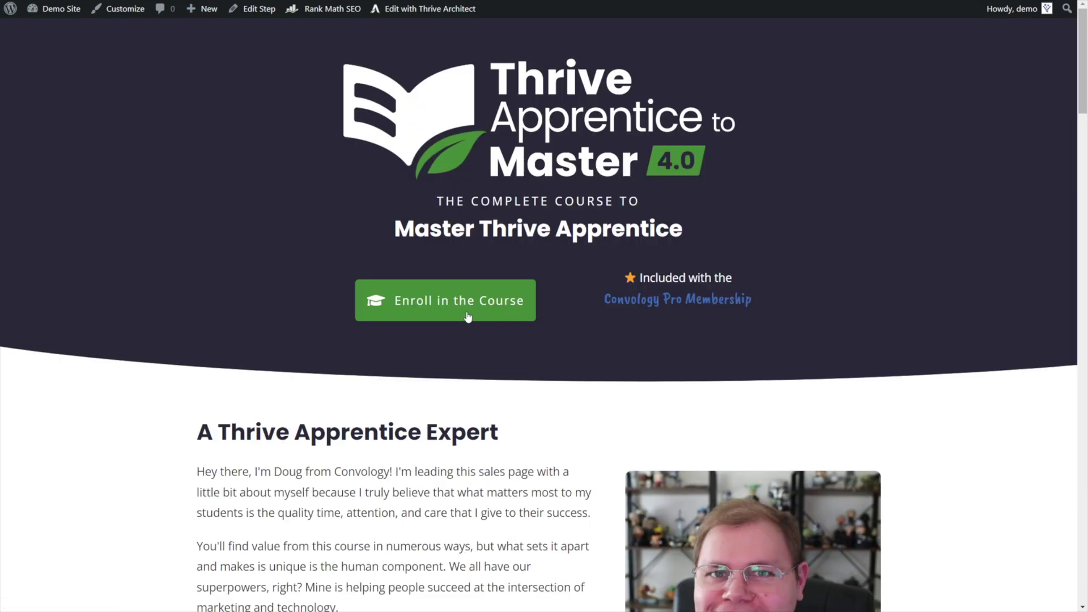
pyautogui.click(464, 312)
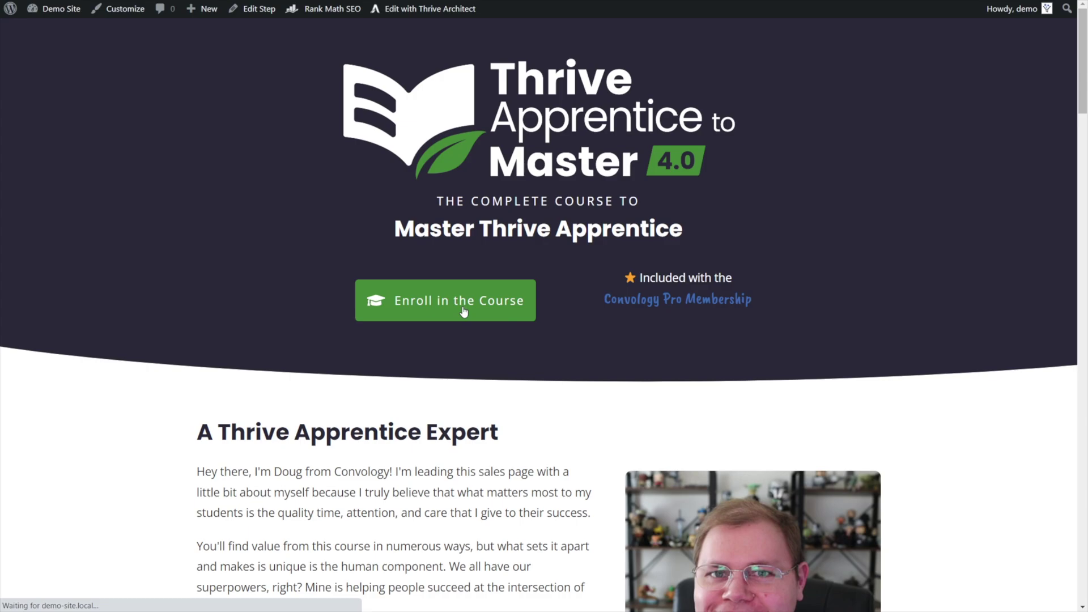
# Order the $249 course alone with the test card (05/25, CVC 123) and decline the membership upgrade.
pyautogui.scroll(-5, 467, 294)
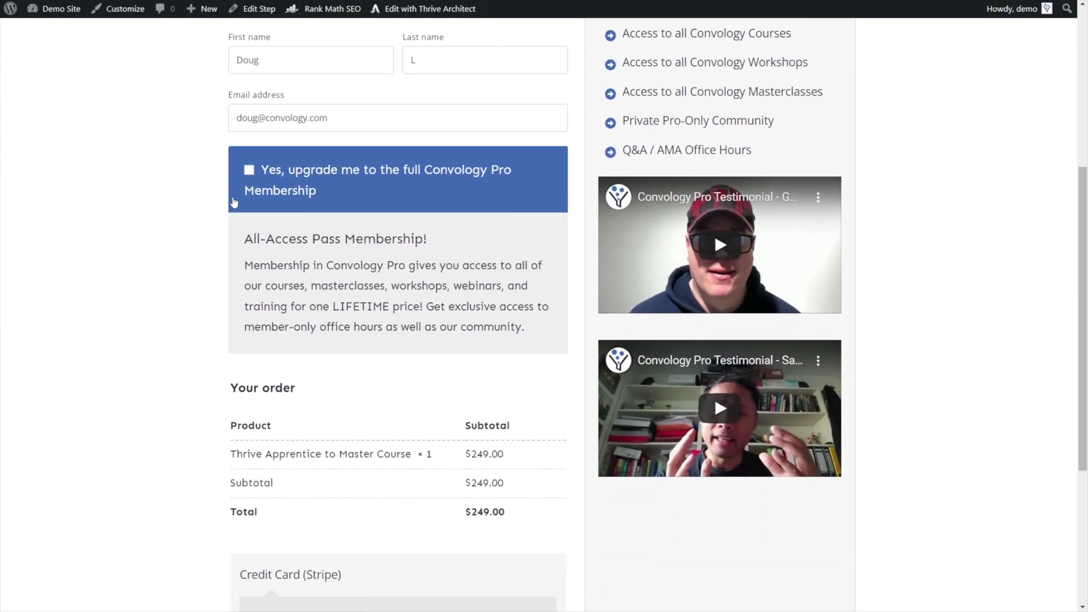
pyautogui.scroll(-4, 261, 215)
pyautogui.click(296, 512)
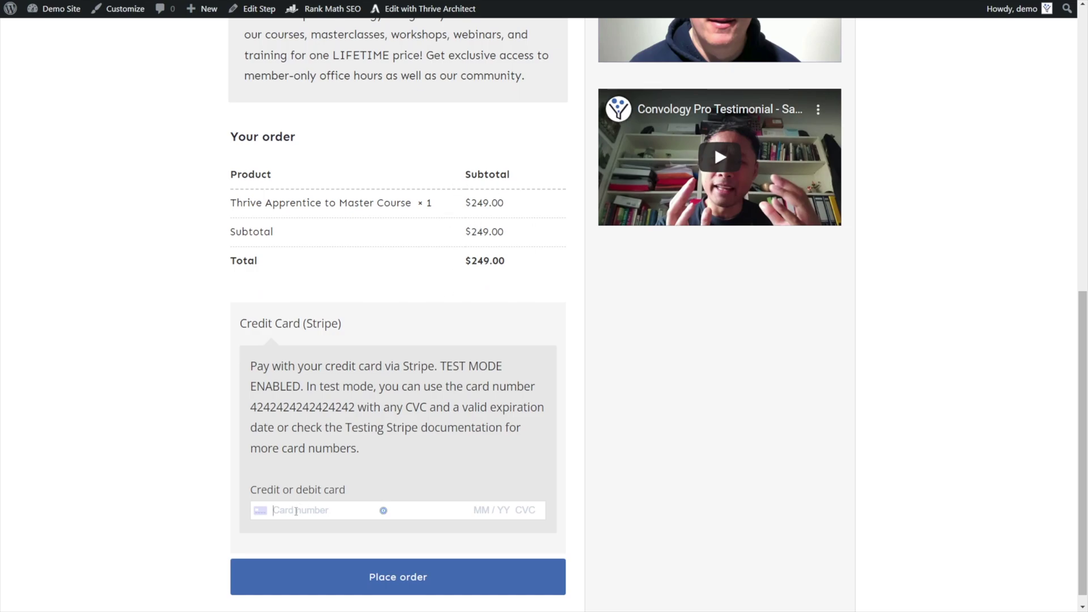
pyautogui.hotkey('ctrl', 'v')
pyautogui.write('0525123')
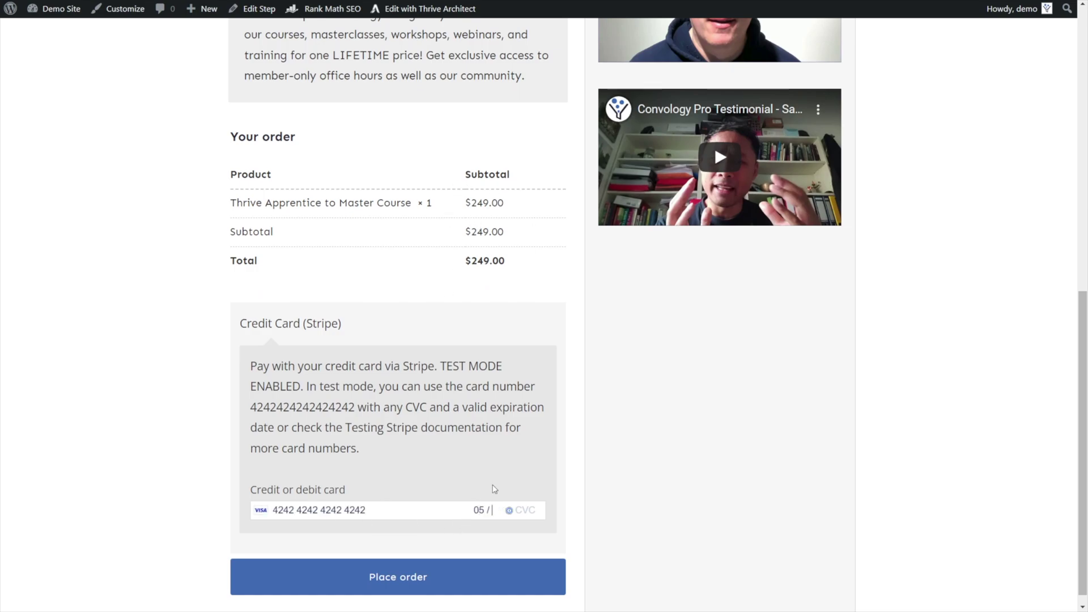
pyautogui.click(397, 570)
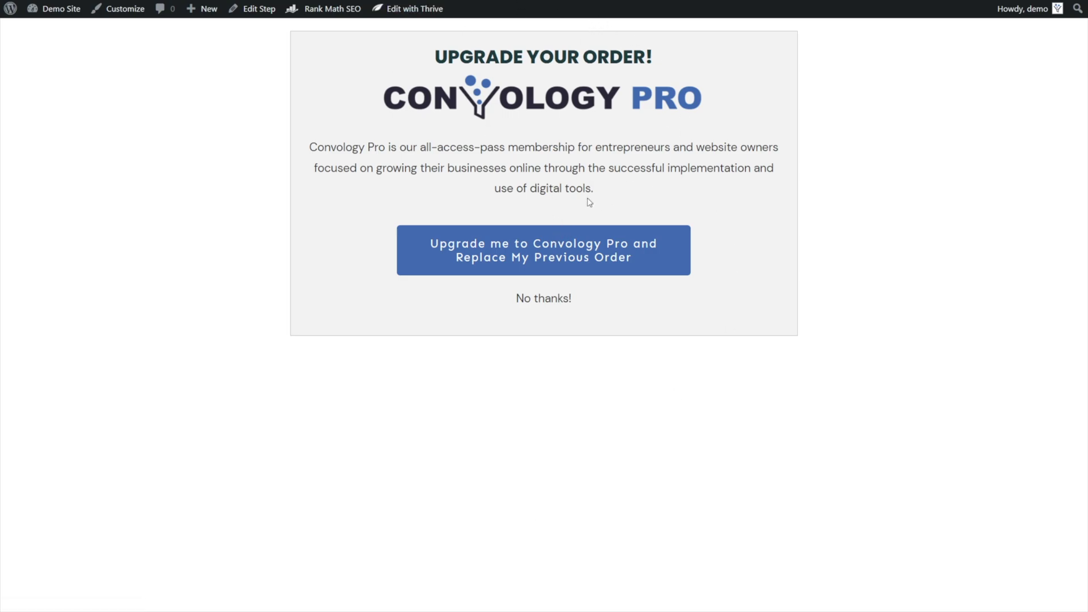
pyautogui.click(539, 300)
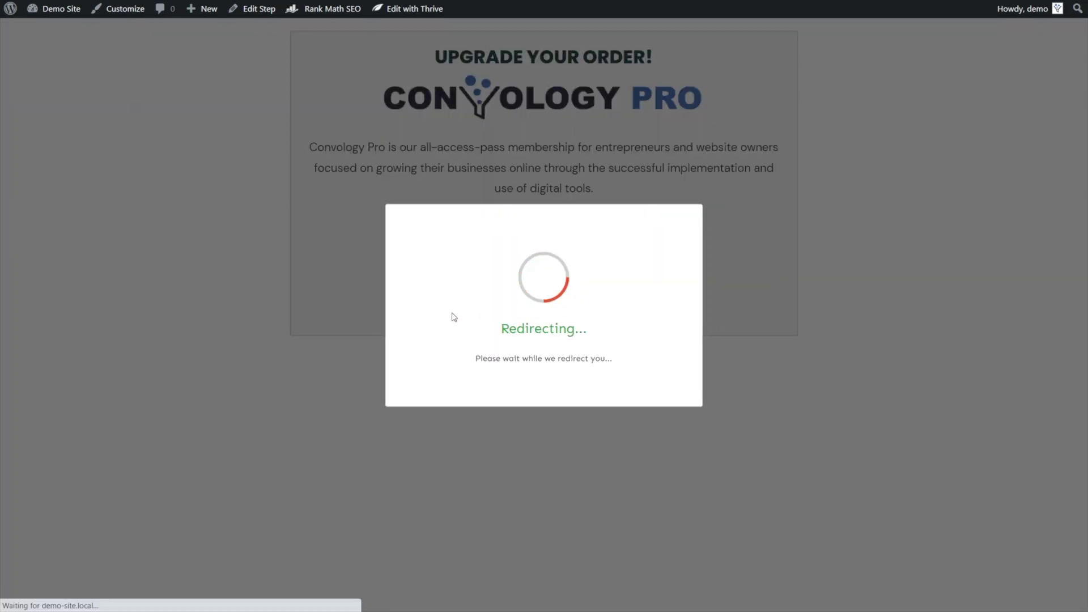